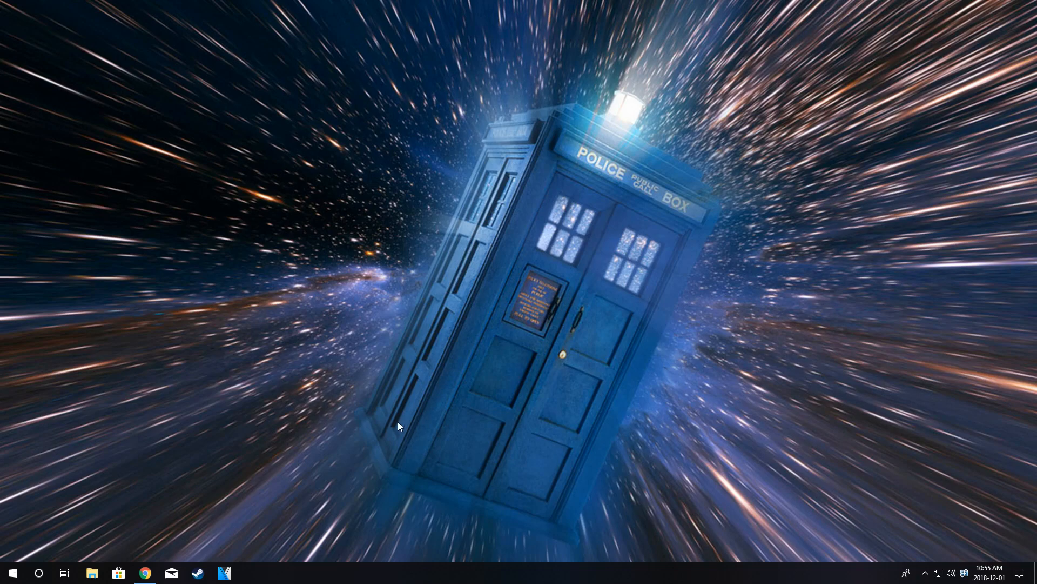
# Switch to Chrome and look over the mixer picture and download section of VB-Audio's Voicemeeter page.
pyautogui.click(150, 569)
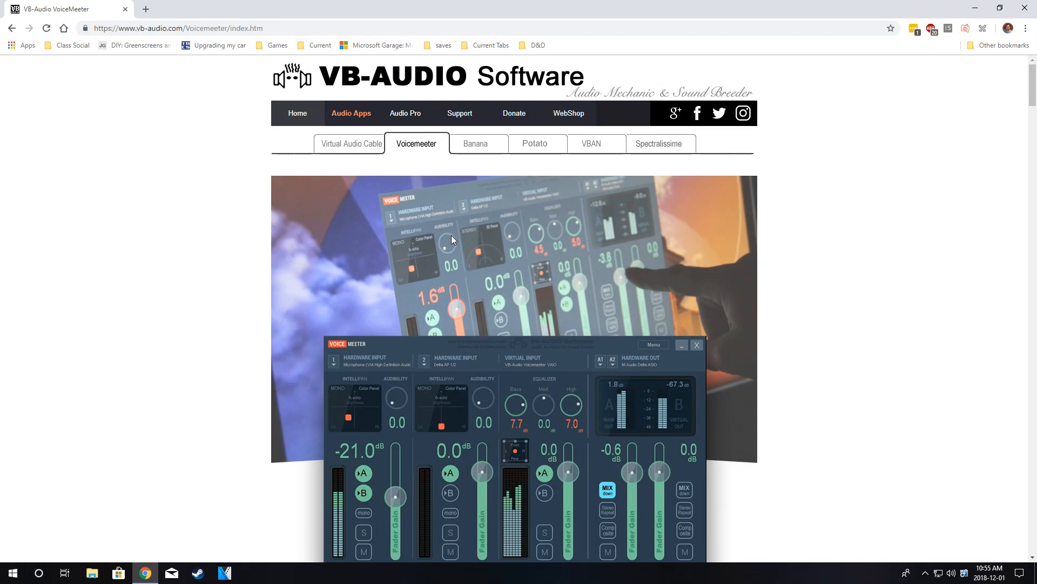
pyautogui.scroll(-6, 451, 235)
pyautogui.scroll(3, 451, 235)
pyautogui.scroll(-5, 462, 245)
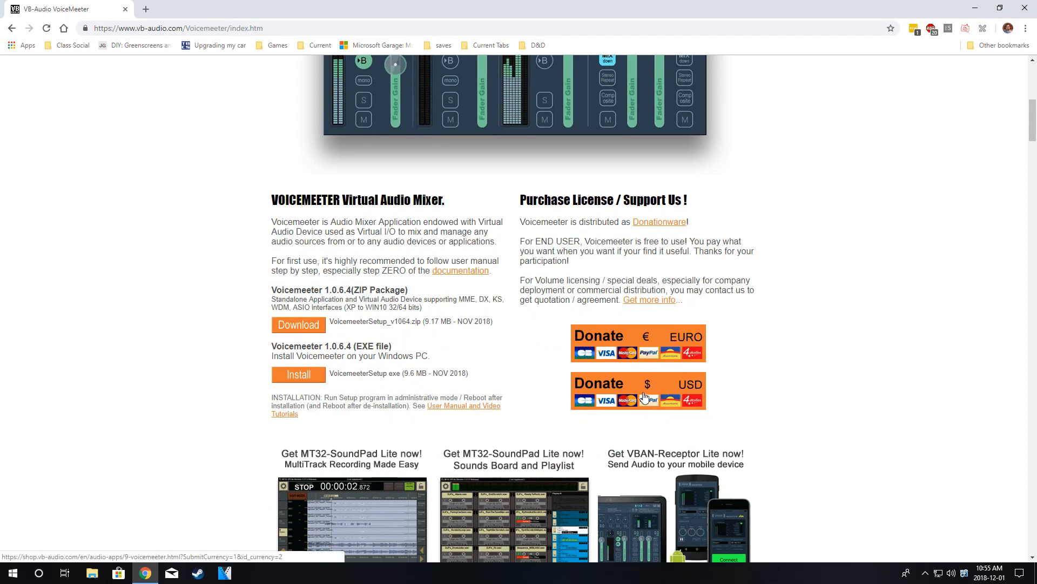
pyautogui.scroll(3, 642, 400)
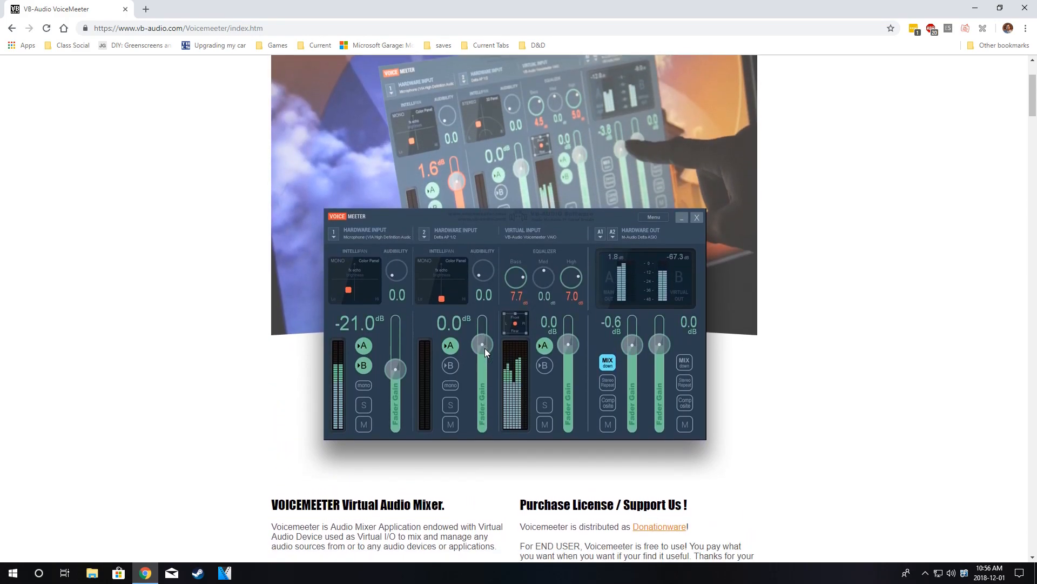
pyautogui.scroll(4, 485, 348)
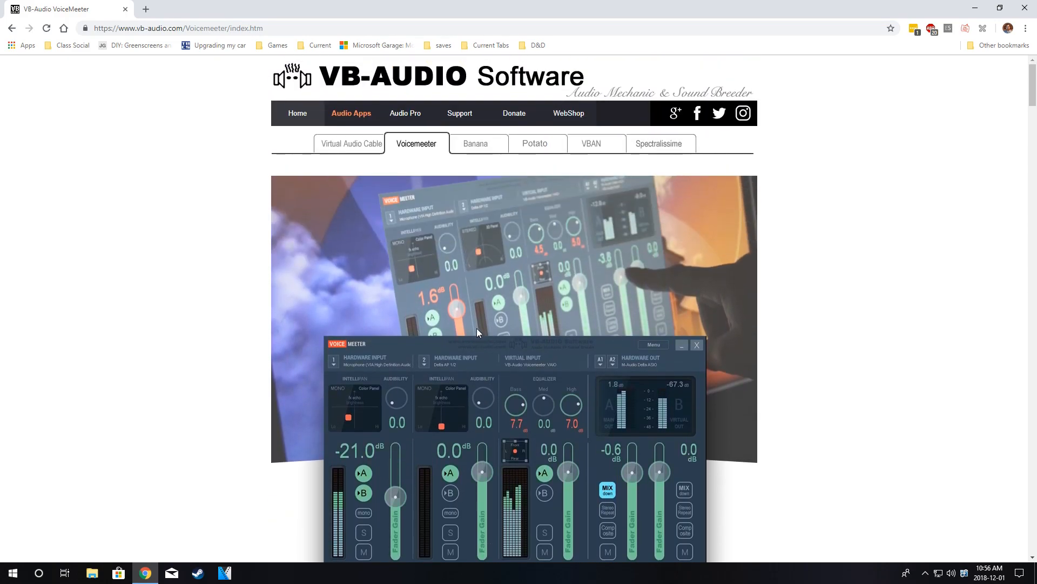
pyautogui.scroll(-2, 465, 338)
pyautogui.scroll(2, 432, 324)
pyautogui.scroll(-1, 397, 293)
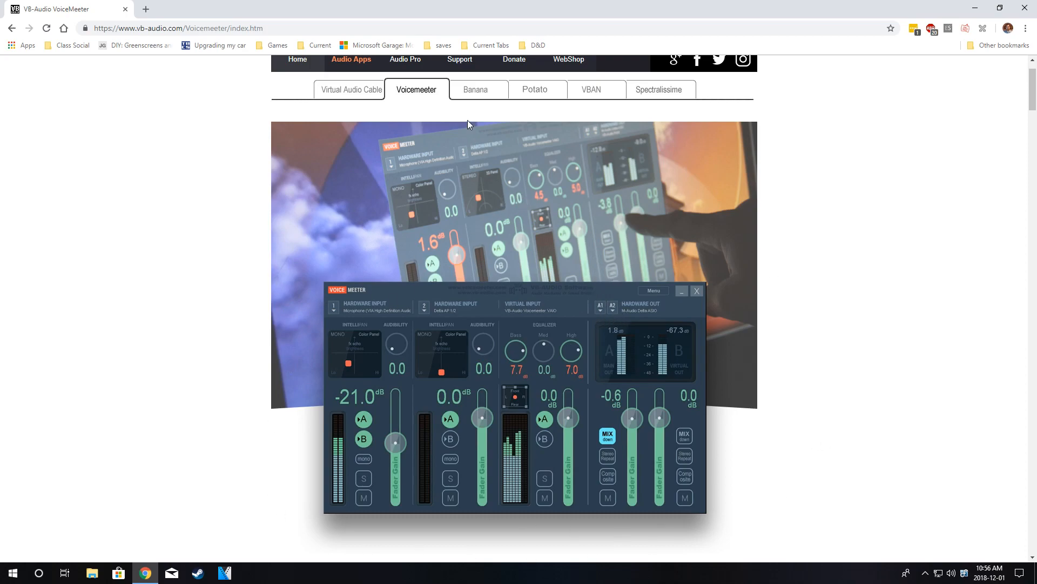
# Open the Voicemeeter Banana page and look over its mixer picture and description.
pyautogui.click(476, 88)
pyautogui.scroll(-3, 484, 306)
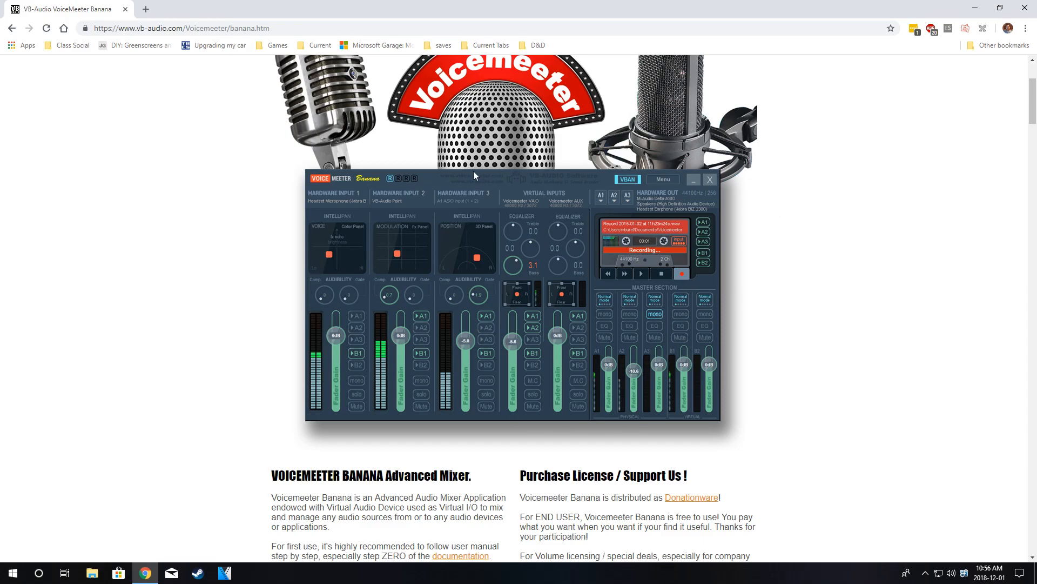
pyautogui.scroll(3, 502, 481)
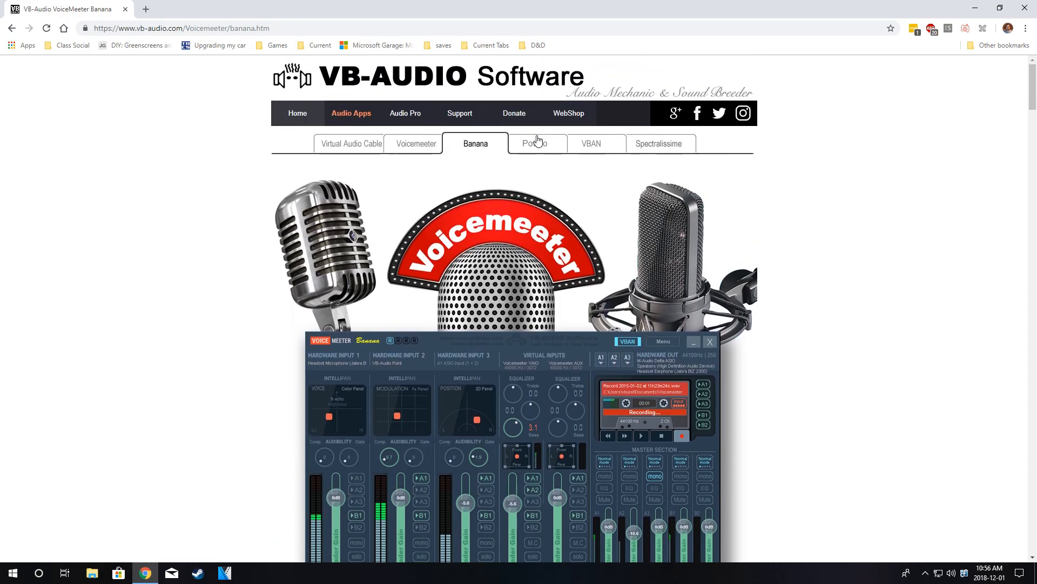
# Open the Voicemeeter Potato page and highlight the word PRE-RELEASE in its version heading.
pyautogui.click(535, 142)
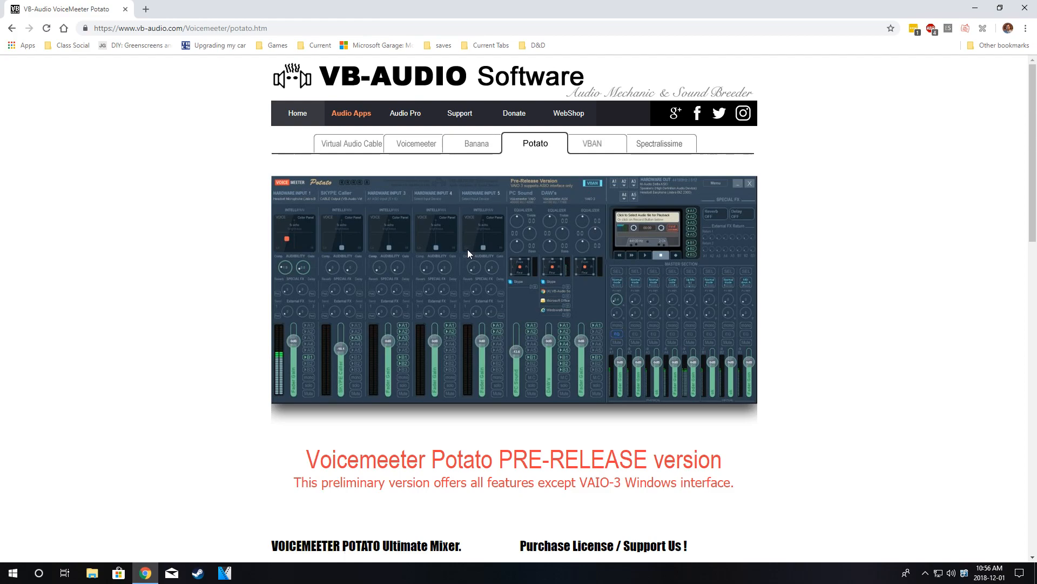
pyautogui.scroll(-1, 379, 343)
pyautogui.doubleClick(597, 409)
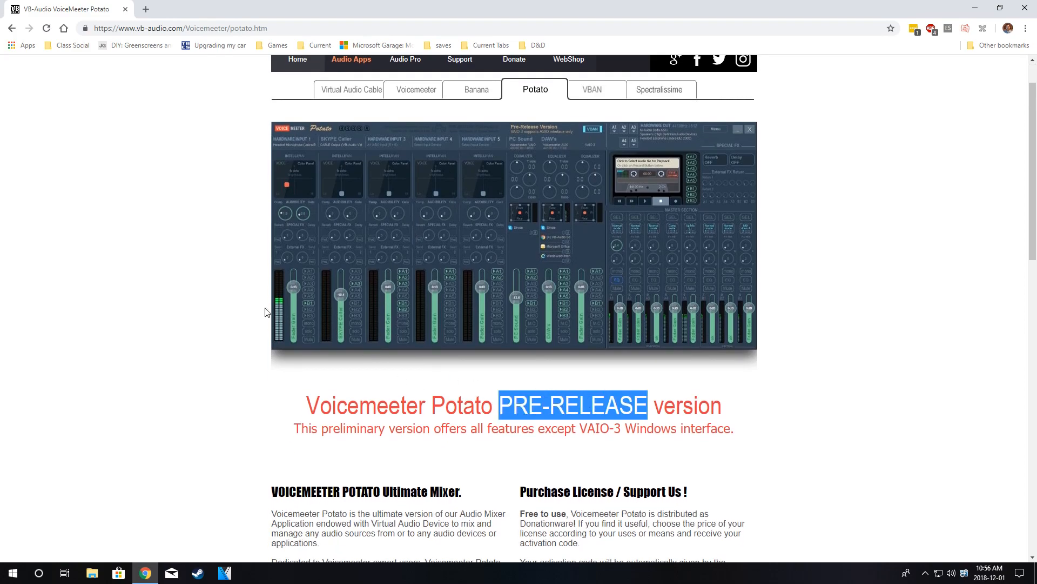
pyautogui.click(198, 158)
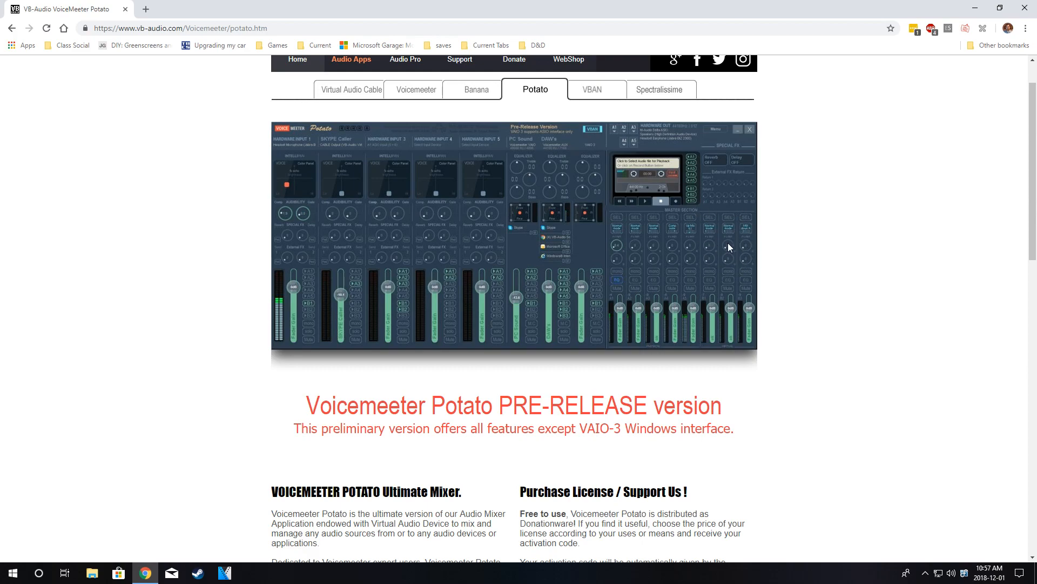
# Download the EXE installer of Voicemeeter Potato 3.0.0.4 from its download section.
pyautogui.scroll(-5, 710, 245)
pyautogui.scroll(2, 599, 263)
pyautogui.scroll(-3, 493, 278)
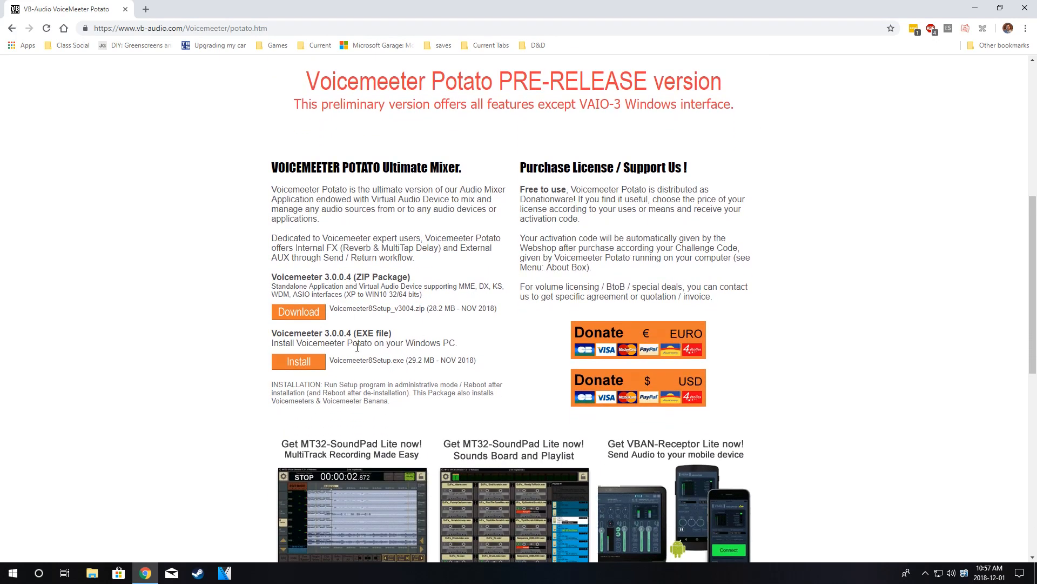
pyautogui.doubleClick(293, 333)
pyautogui.tripleClick(409, 332)
pyautogui.click(398, 343)
pyautogui.doubleClick(327, 333)
pyautogui.click(297, 364)
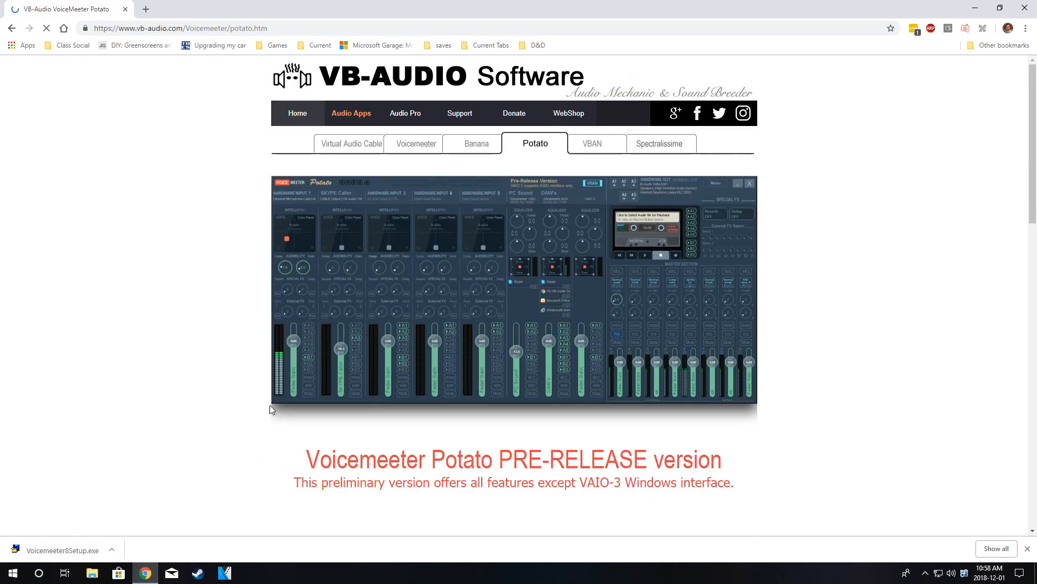
# Run the downloaded Voicemeeter8Setup.exe, install Voicemeeter Potato and dismiss the reboot notice.
pyautogui.click(76, 550)
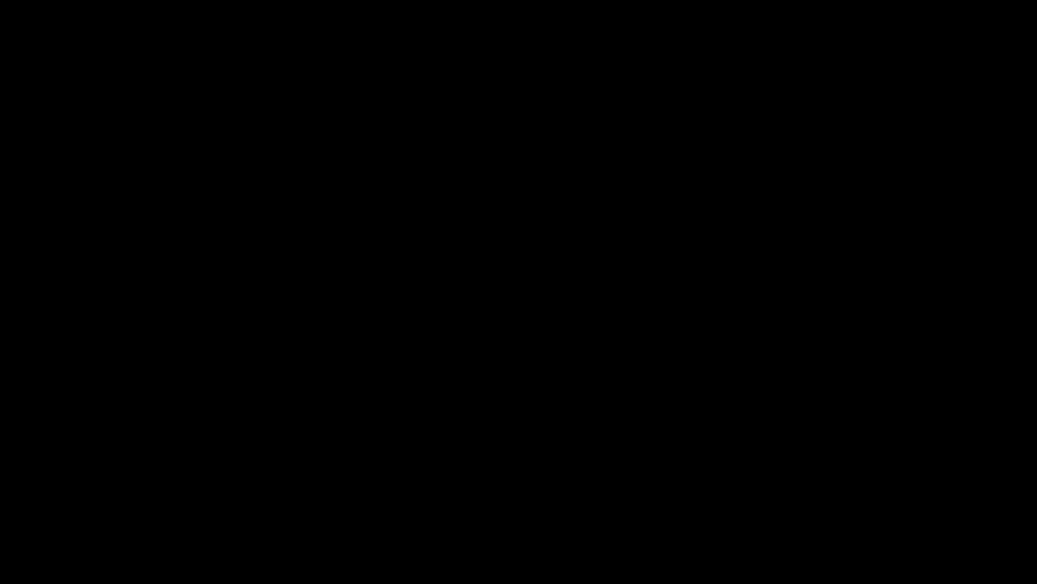
pyautogui.click(458, 361)
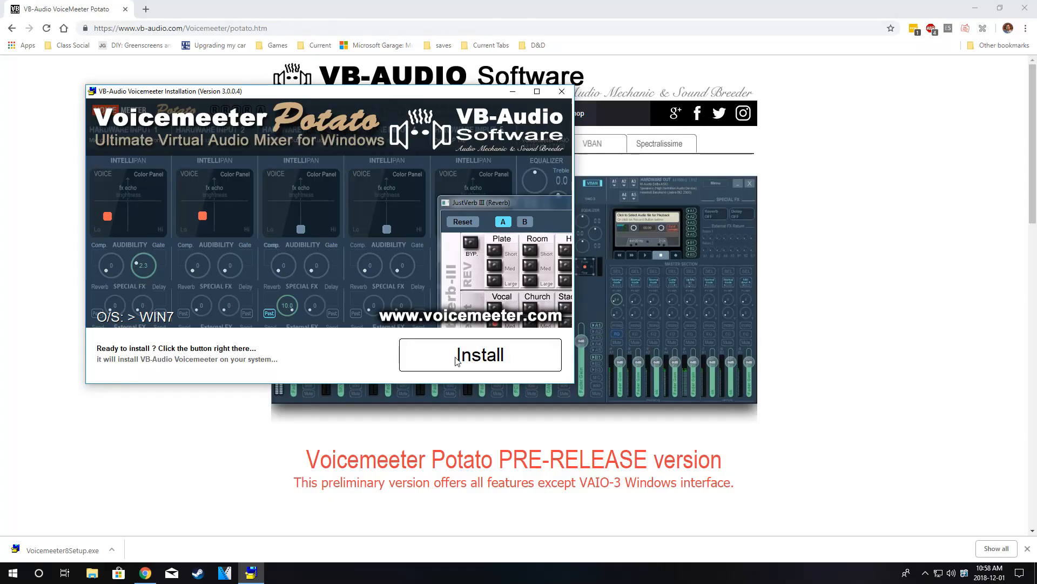
pyautogui.click(461, 358)
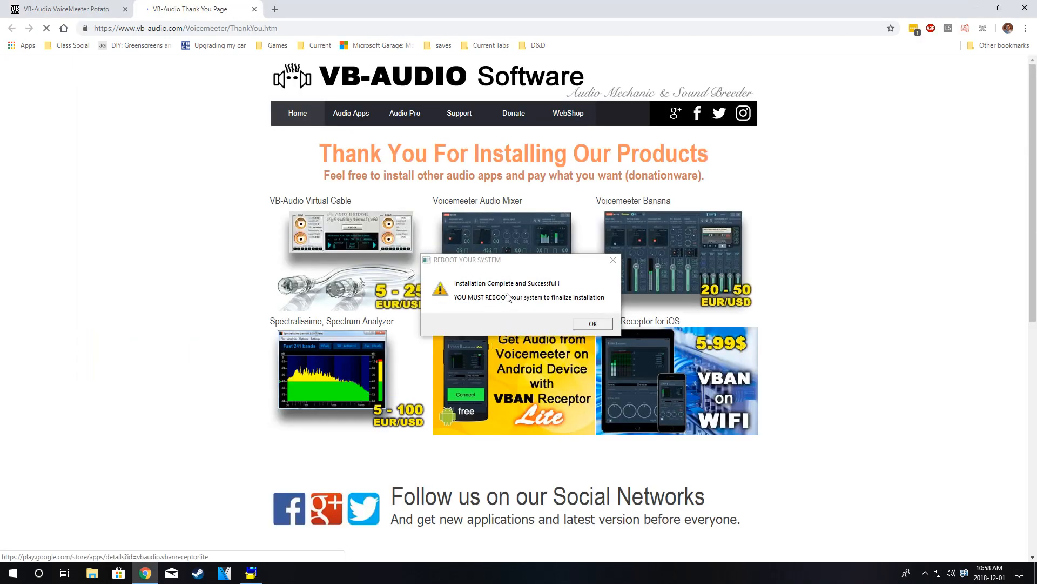
pyautogui.click(504, 298)
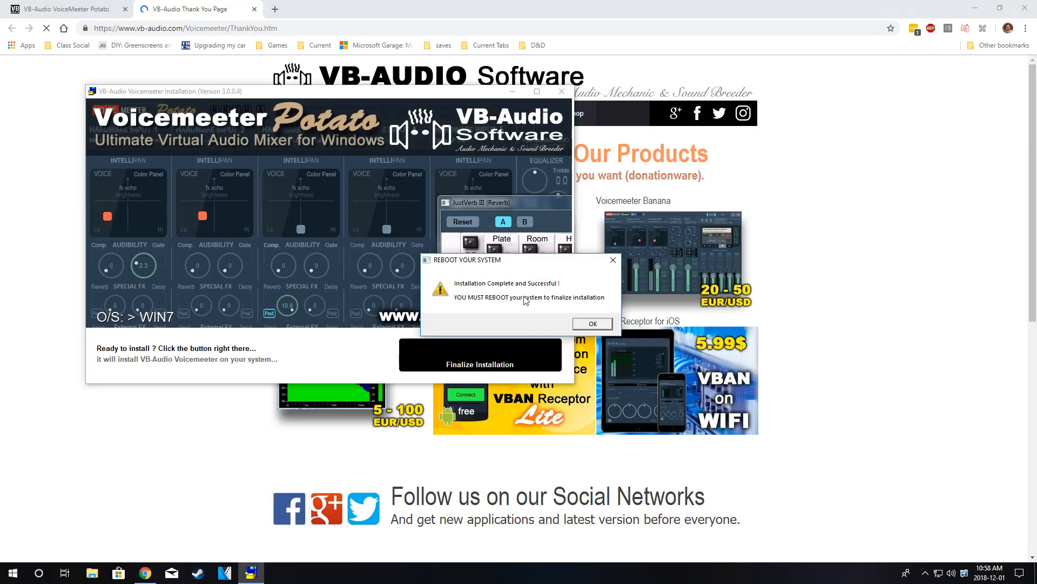
pyautogui.click(593, 324)
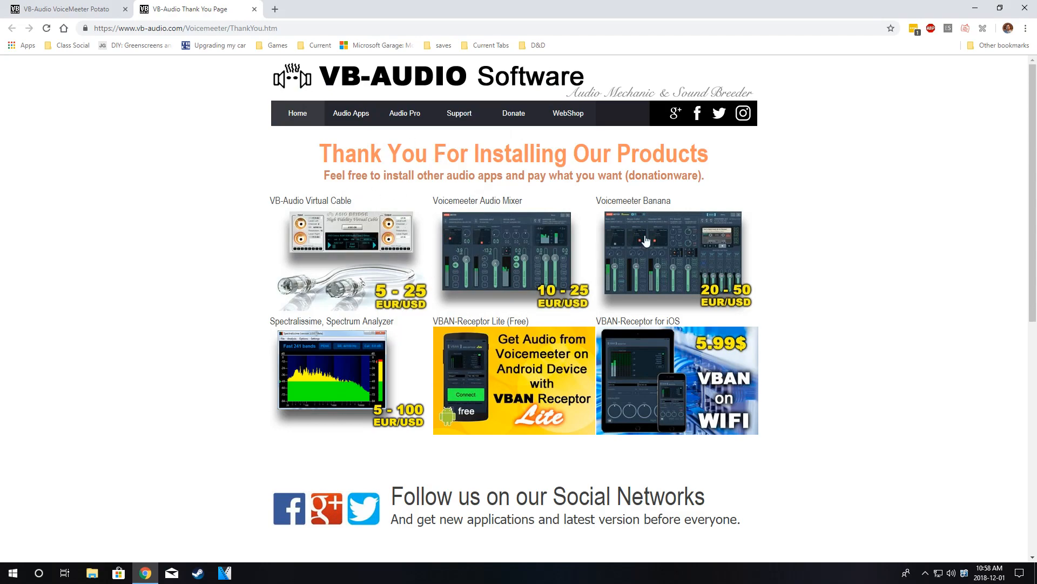
pyautogui.moveTo(320, 153); pyautogui.dragTo(708, 154)
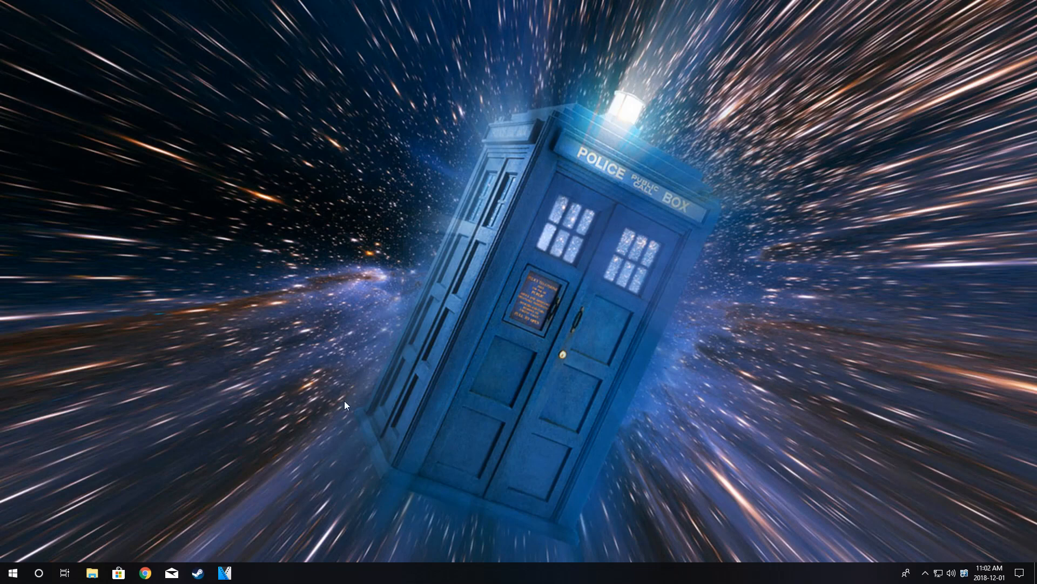
pyautogui.click(925, 573)
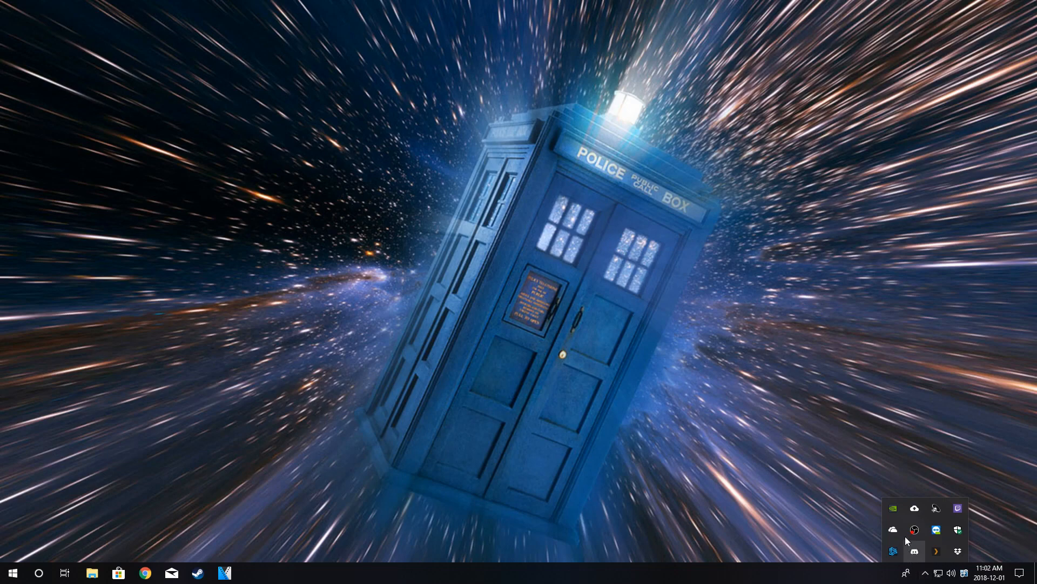
pyautogui.click(655, 498)
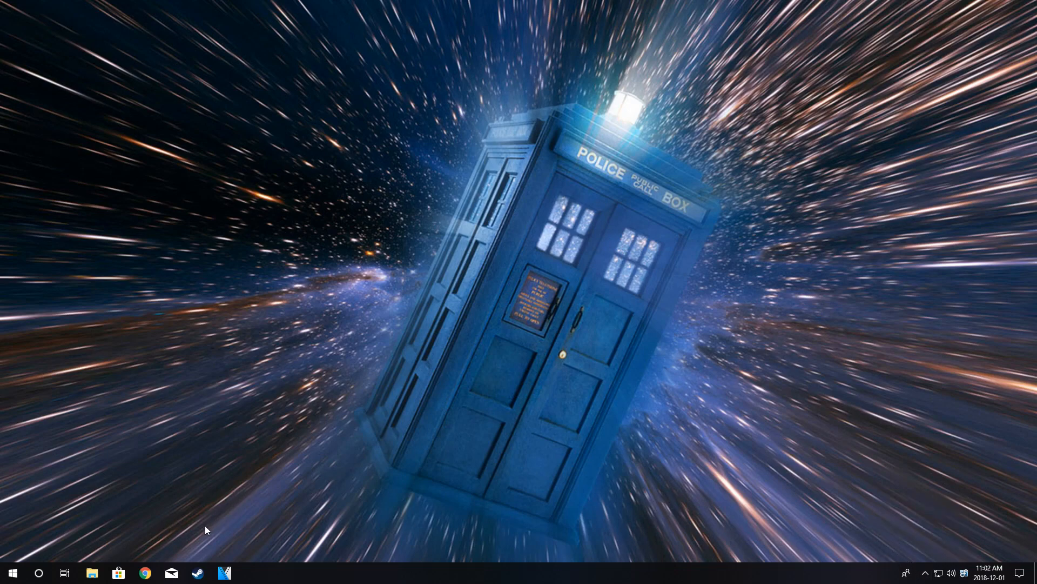
# Search Windows for "voice" and look through the installed Voicemeeter apps without launching one.
pyautogui.press('super')
pyautogui.write('voice')
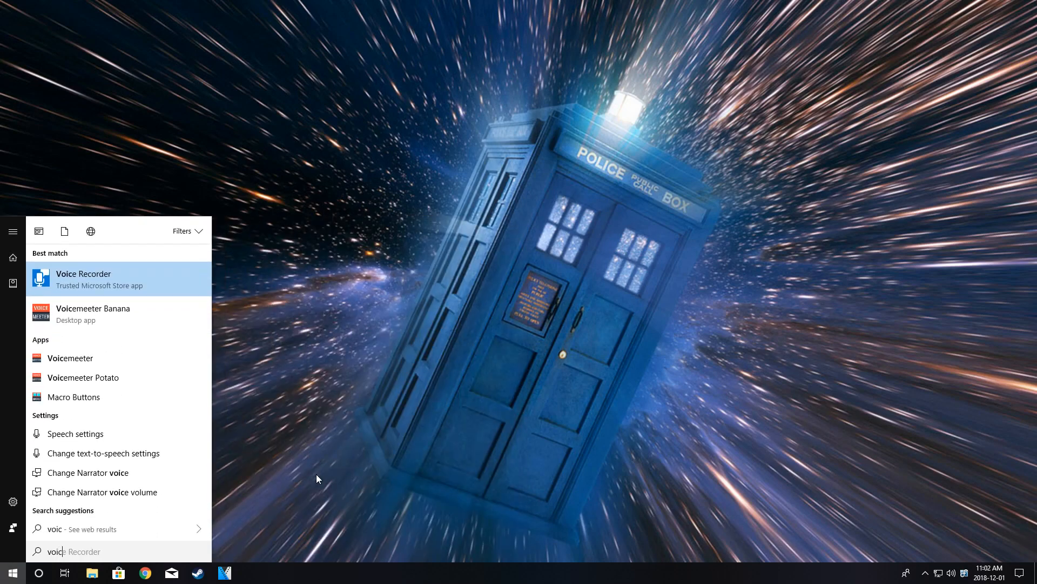
pyautogui.press('Return')
pyautogui.press('super')
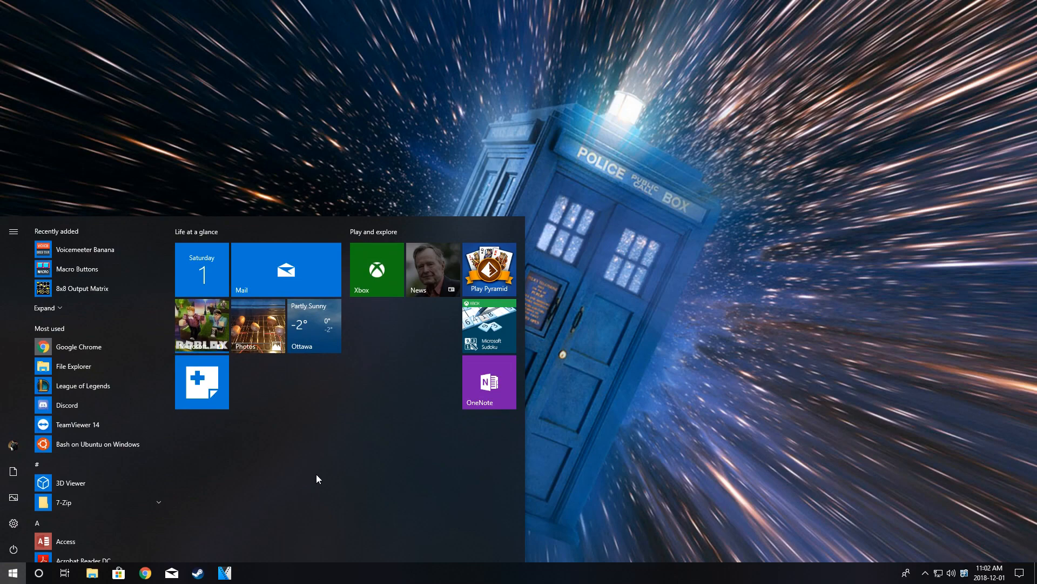
pyautogui.write('voice')
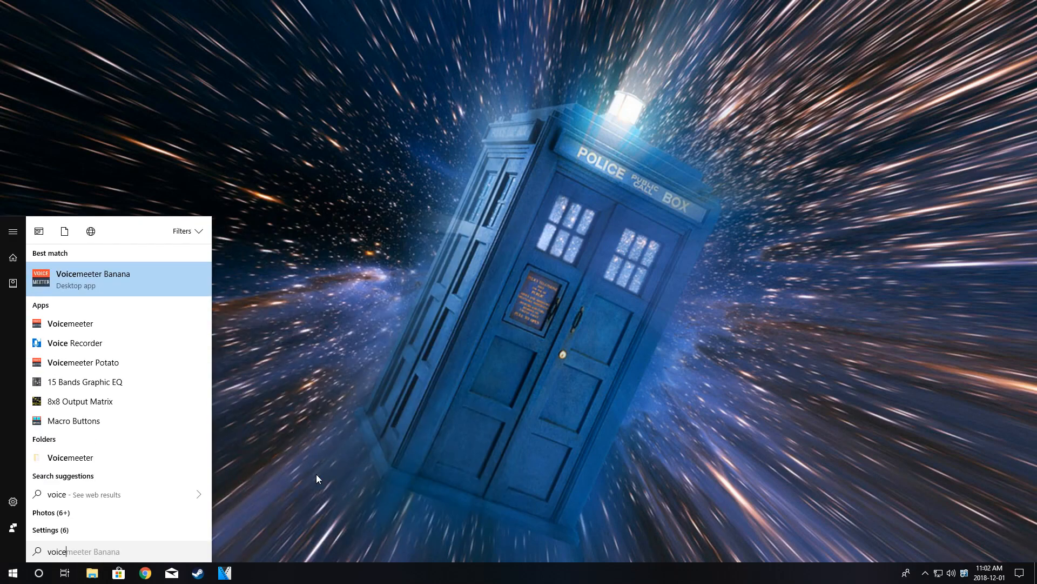
pyautogui.press('Down')
pyautogui.press('Down')
pyautogui.press('Down')
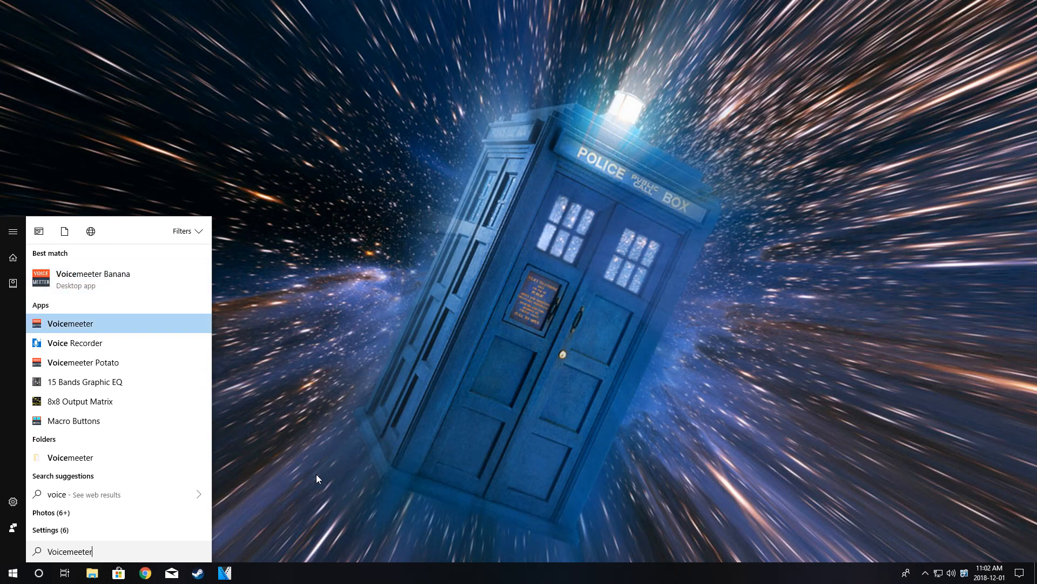
pyautogui.press('Up')
pyautogui.press('Up')
pyautogui.press('Up')
pyautogui.press('Up')
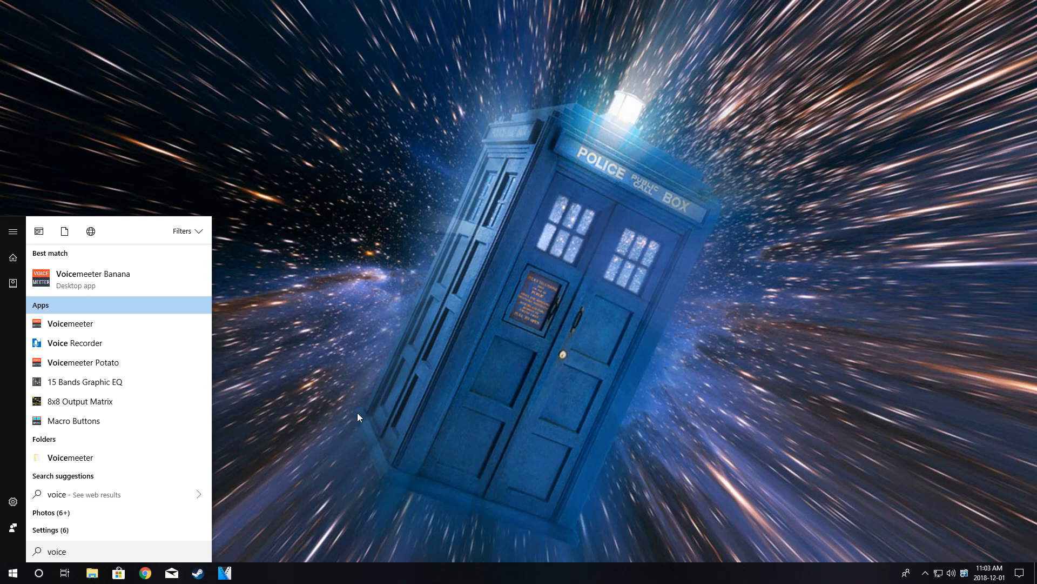
pyautogui.press('super')
pyautogui.press('super')
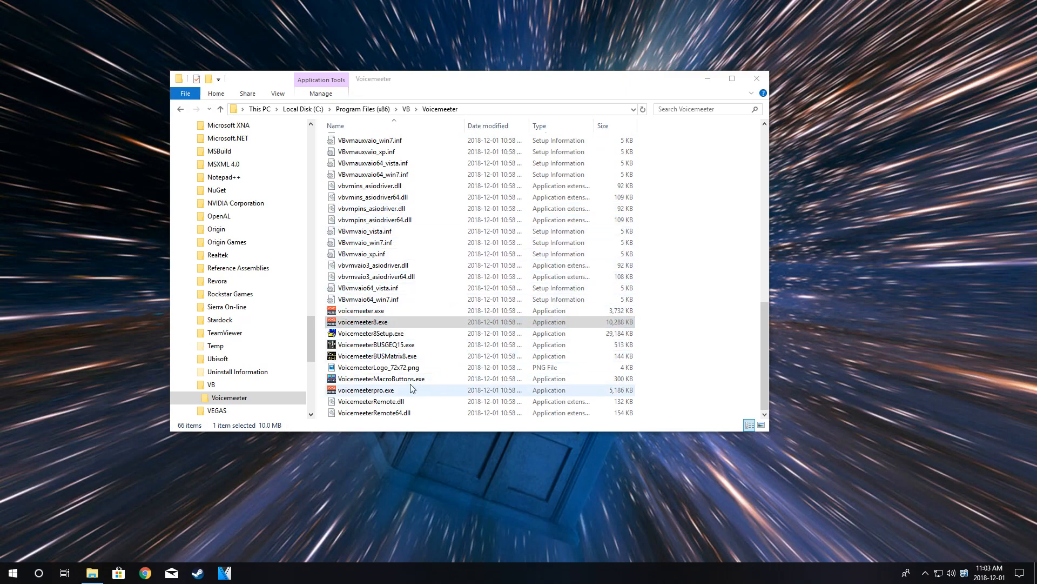
# Examine voicemeeter.exe, voicemeeterpro.exe and voicemeeter8.exe in the Voicemeeter program folder, and close the folder window.
pyautogui.click(387, 314)
pyautogui.keyDown('ctrl'); pyautogui.click(385, 390); pyautogui.keyUp('ctrl')
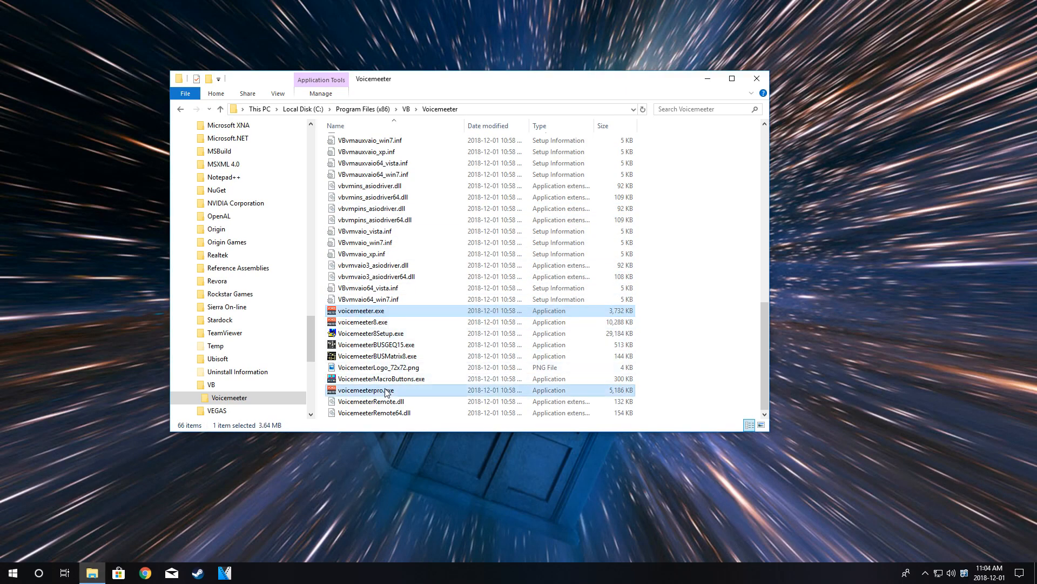
pyautogui.keyDown('ctrl'); pyautogui.click(385, 322); pyautogui.keyUp('ctrl')
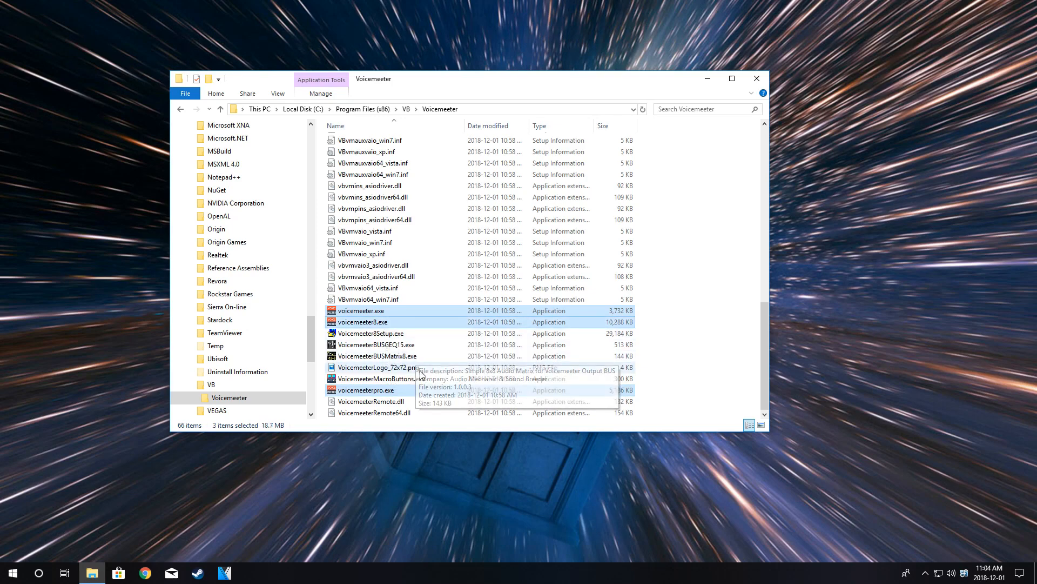
pyautogui.click(397, 391)
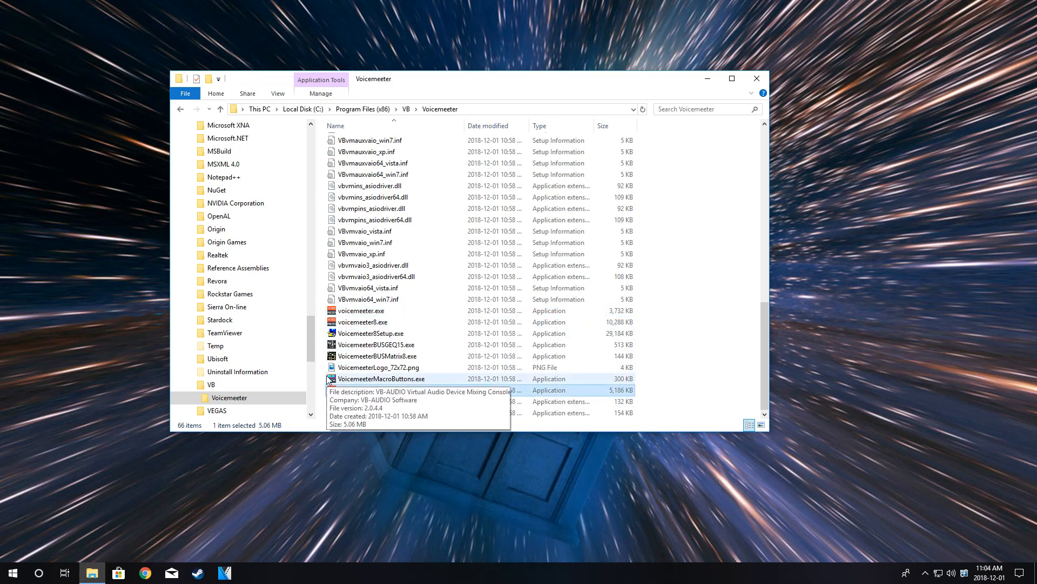
pyautogui.click(363, 323)
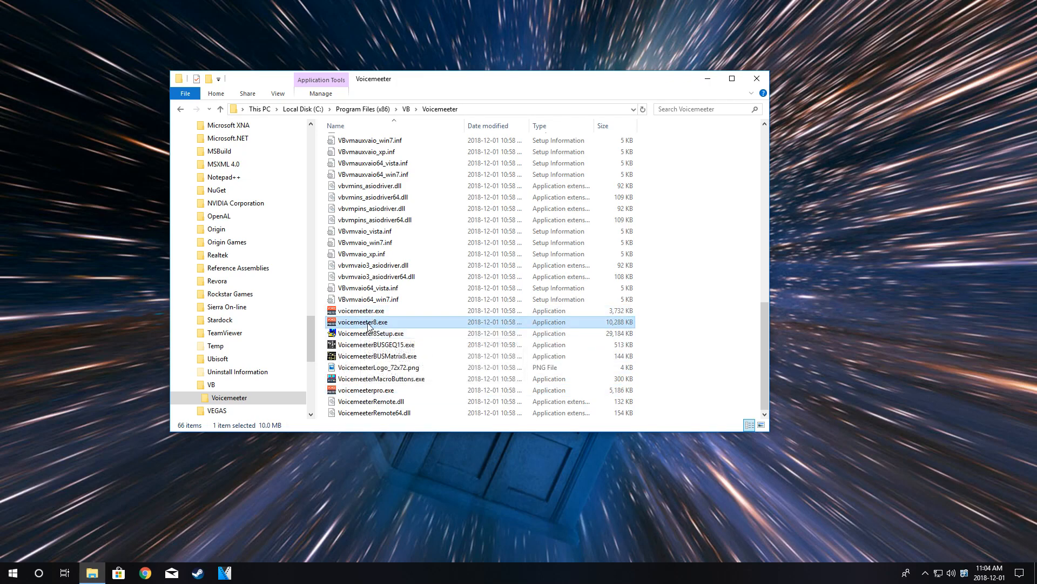
pyautogui.scroll(9, 659, 248)
pyautogui.scroll(-9, 659, 248)
pyautogui.click(758, 79)
# Search Windows for "voice" and launch Voicemeeter Potato.
pyautogui.press('super')
pyautogui.write('voice')
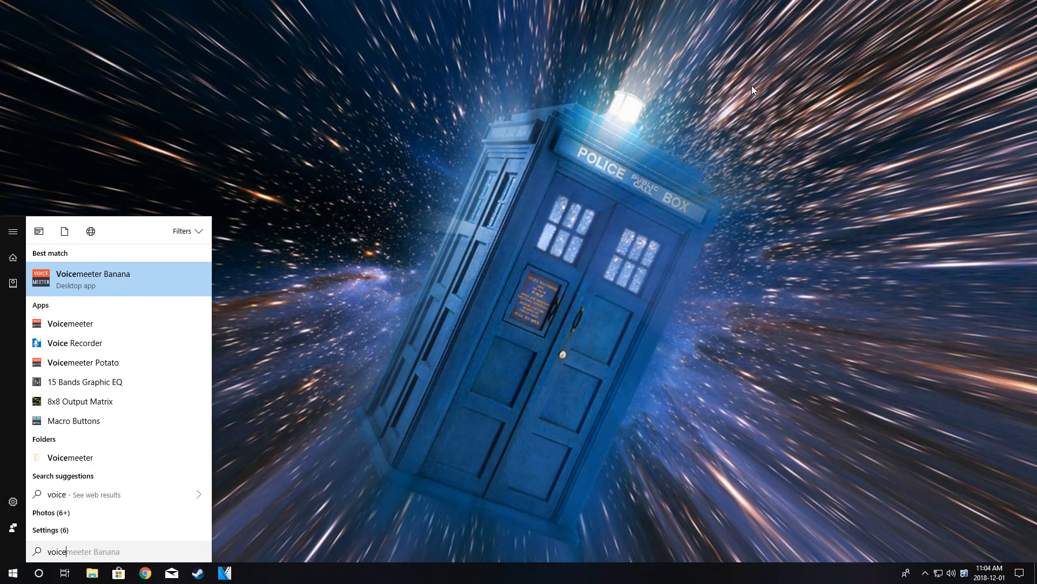
pyautogui.click(121, 362)
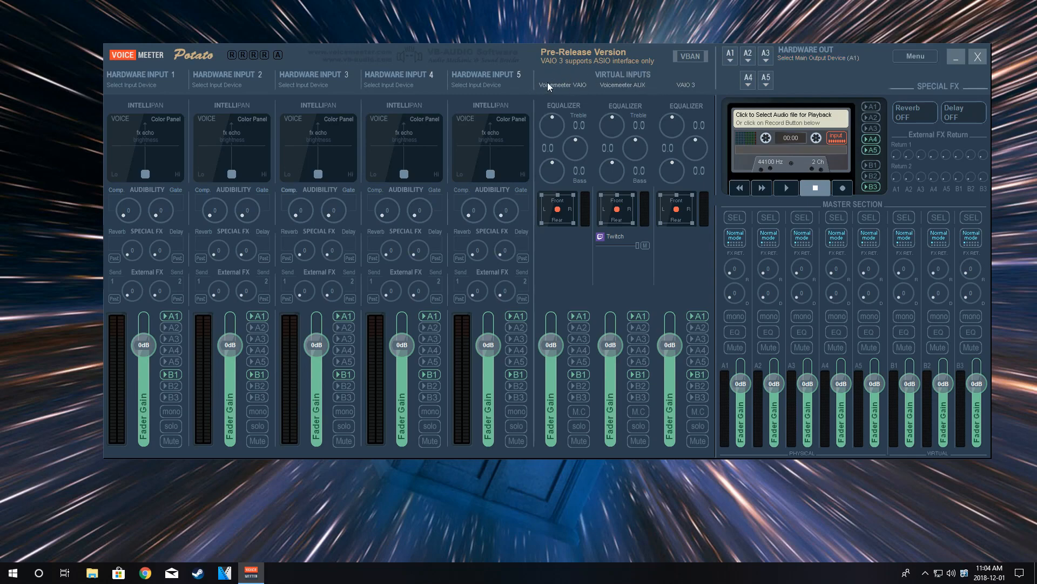
# Label the first virtual input, Voicemeeter VAIO, as "Main".
pyautogui.click(559, 74)
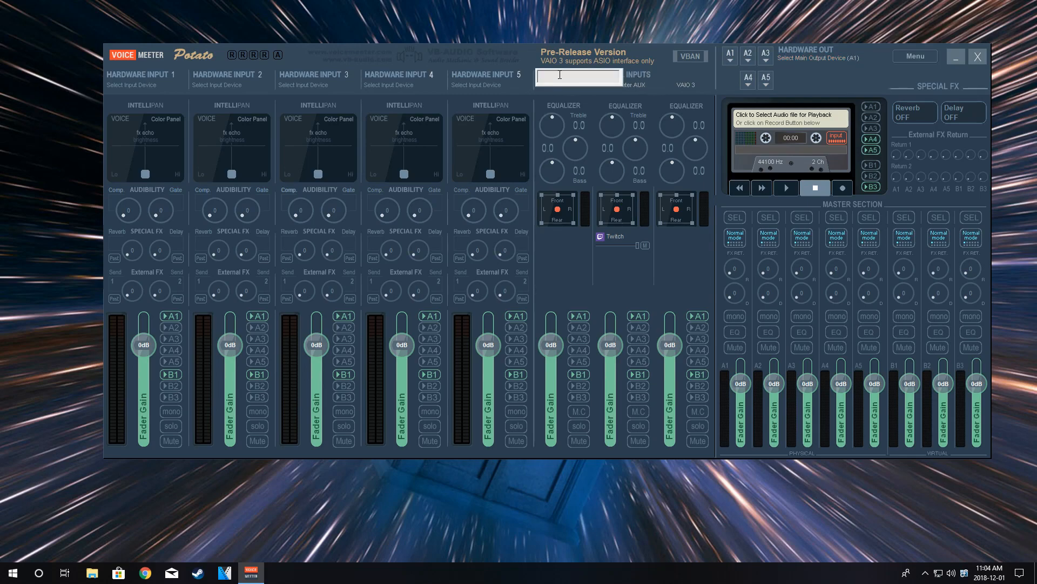
pyautogui.write('Mainh')
pyautogui.press('Return')
pyautogui.click(560, 77)
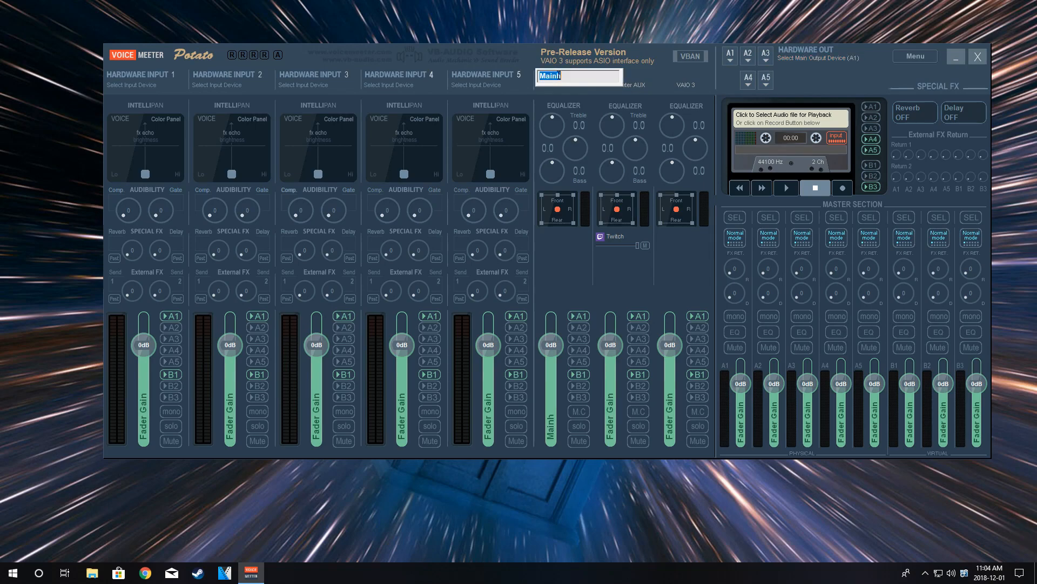
pyautogui.write('Main')
pyautogui.press('Return')
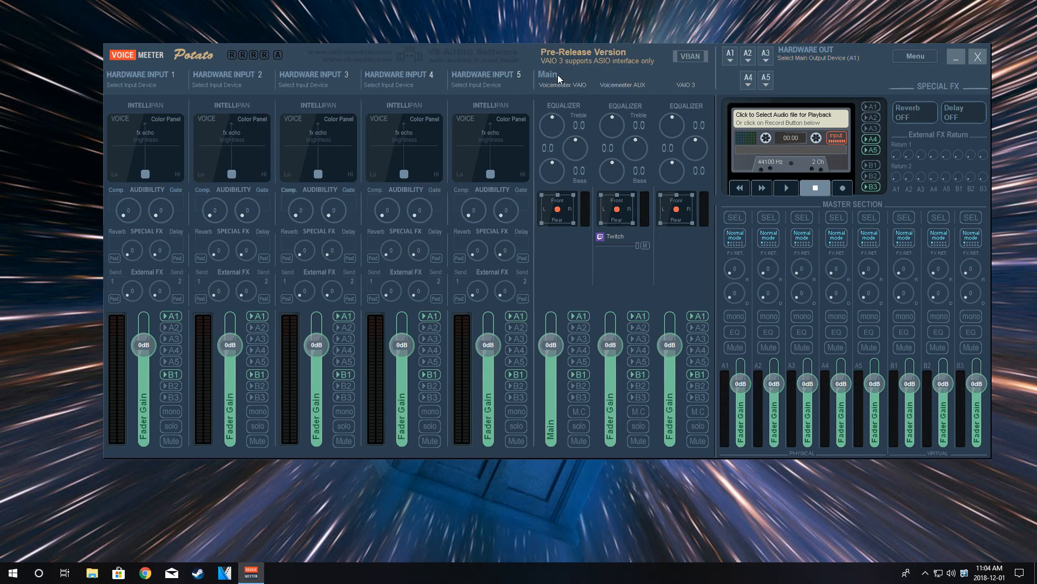
# Label the second virtual input, Voicemeeter AUX, as "Discord".
pyautogui.click(620, 78)
pyautogui.write('Disc')
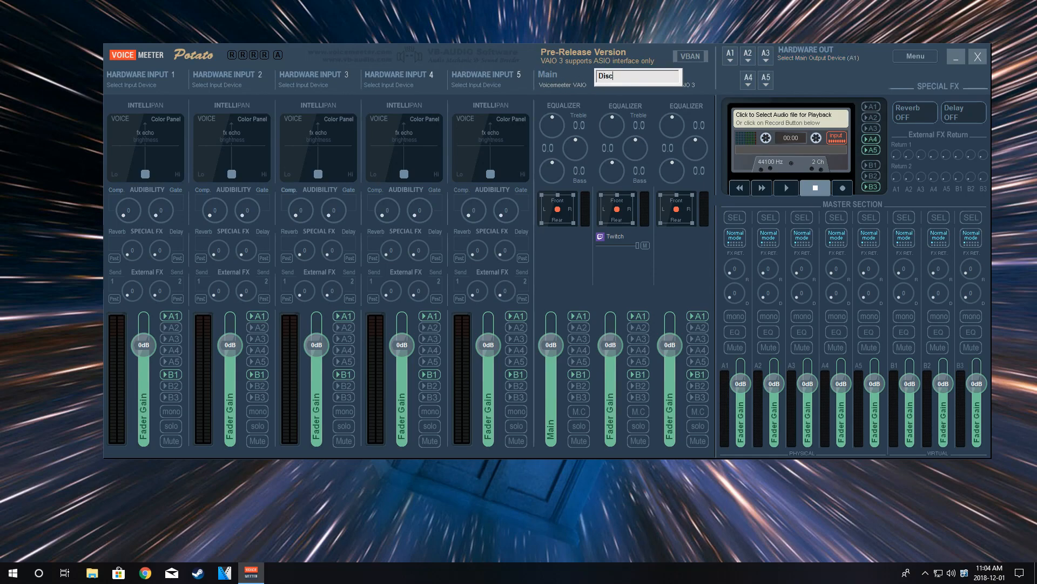
pyautogui.write('ord')
pyautogui.press('Return')
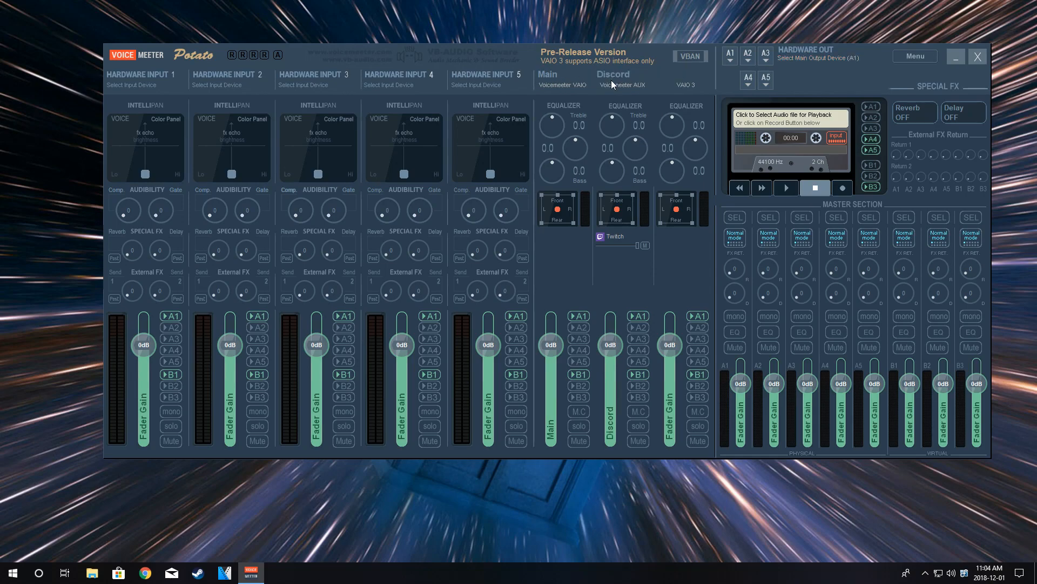
# Label the B1 virtual output fader in the master section as "Main".
pyautogui.rightClick(911, 418)
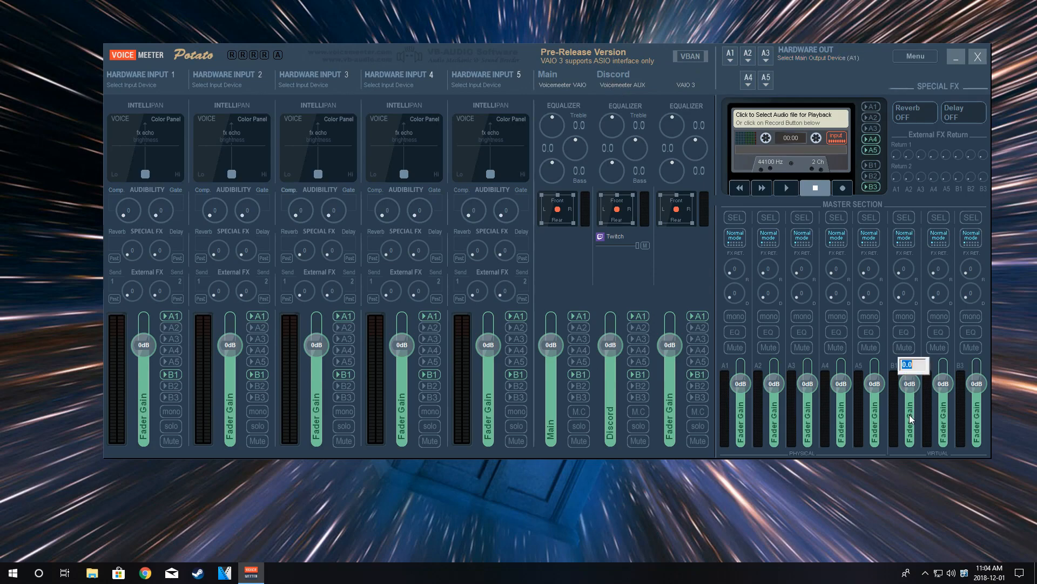
pyautogui.click(911, 419)
pyautogui.rightClick(910, 442)
pyautogui.write('Main')
pyautogui.press('Return')
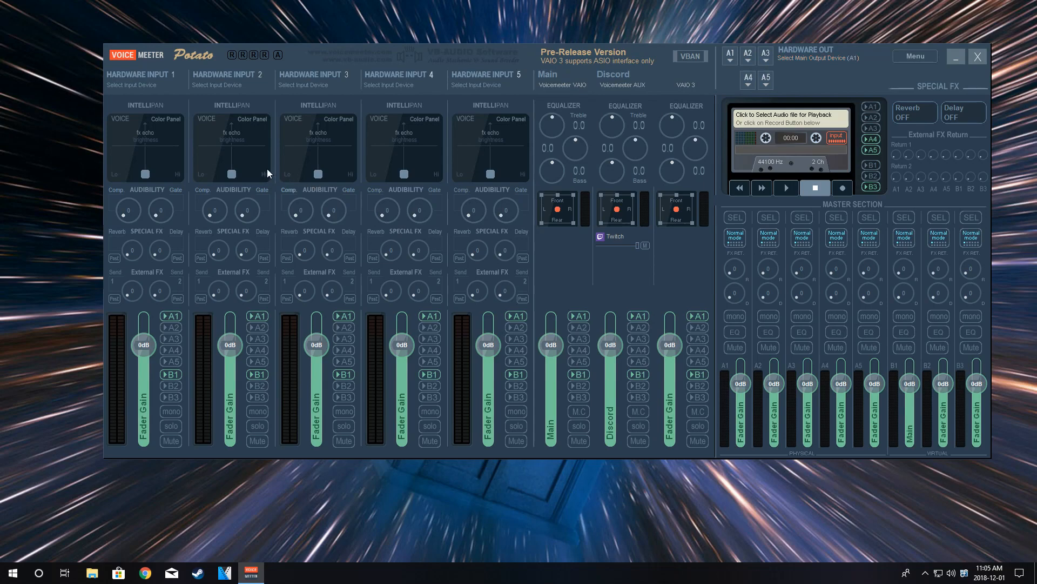
# Set Hardware Input 1 to "WDM: Microphone (Yeti Stereo Microphone)" and look through the devices offered for output A1.
pyautogui.click(143, 84)
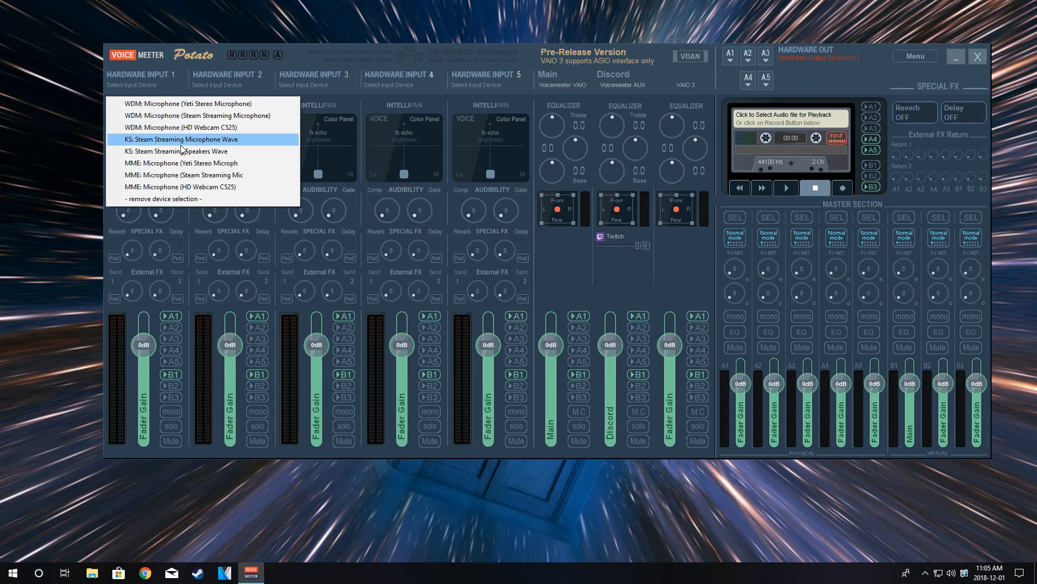
pyautogui.click(231, 105)
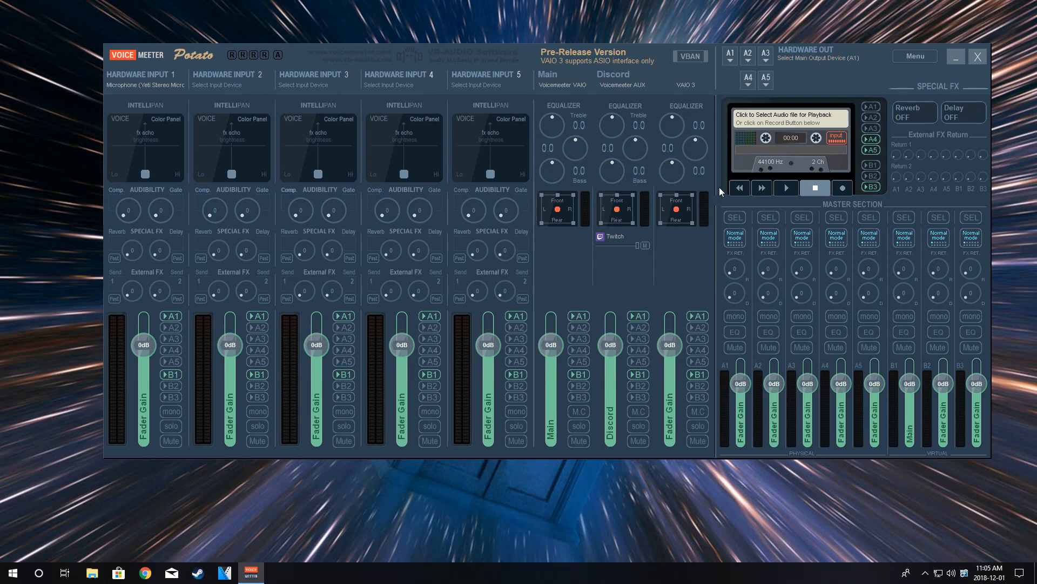
pyautogui.click(731, 56)
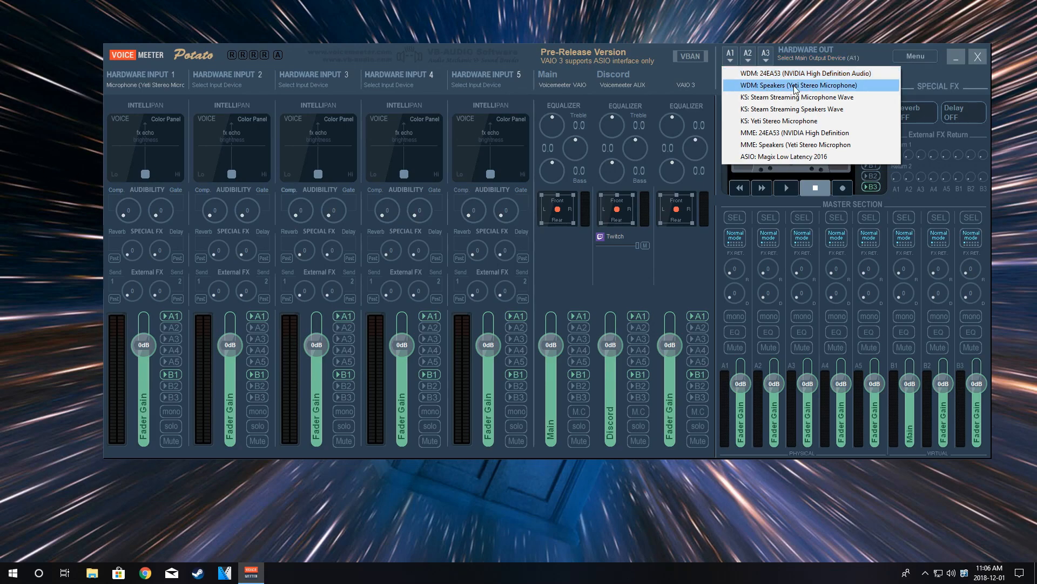
pyautogui.click(828, 50)
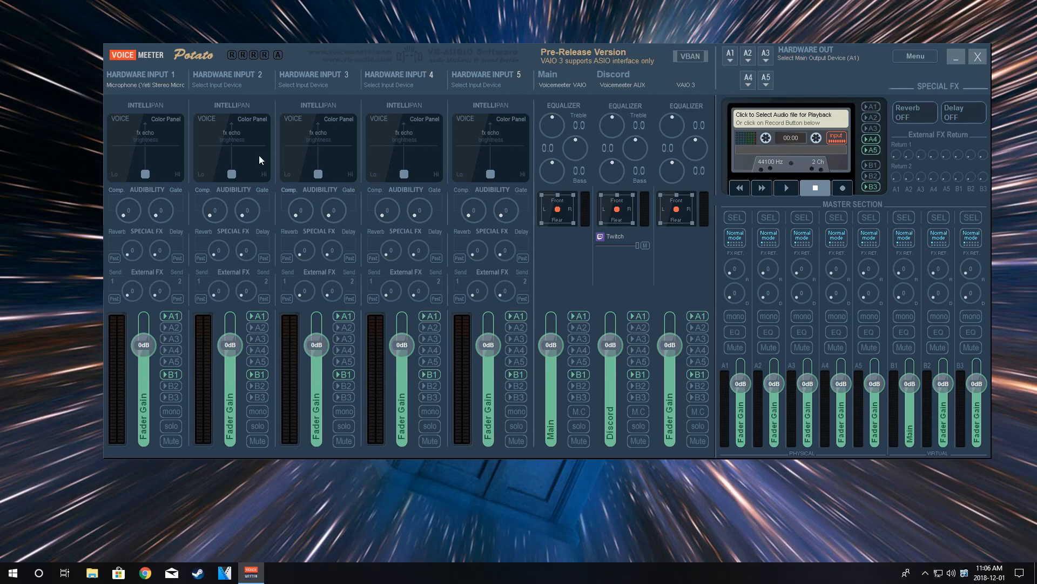
# Turn off A1 on Hardware Input 1, and both A1 and B1 on Hardware Inputs 2 to 5 and VAIO 3.
pyautogui.click(170, 316)
pyautogui.click(257, 317)
pyautogui.click(259, 374)
pyautogui.click(346, 375)
pyautogui.click(430, 316)
pyautogui.click(434, 376)
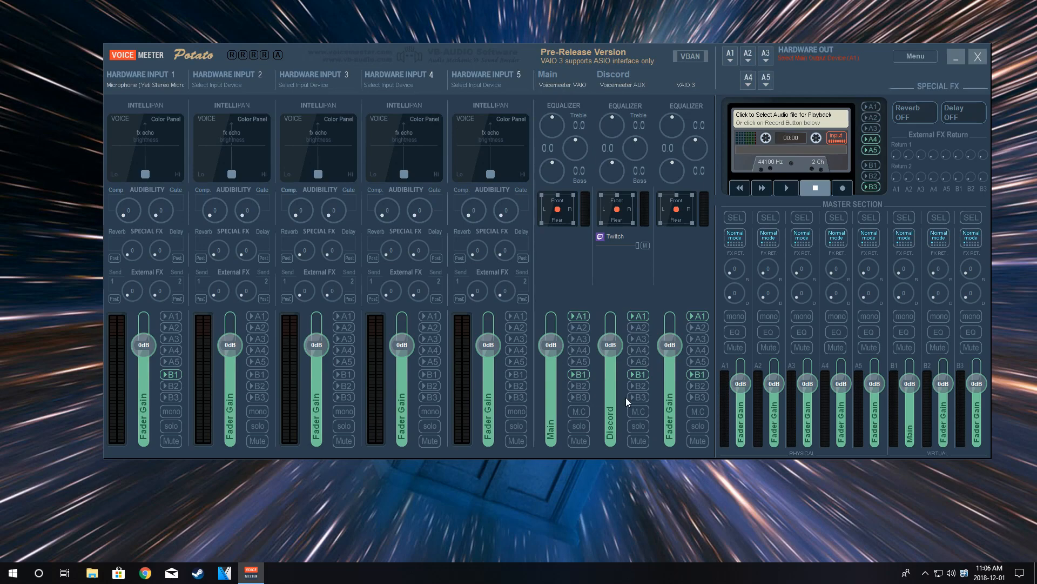
pyautogui.click(696, 319)
# Quit the Twitch app running in the background so it stops using the Voicemeeter AUX input.
pyautogui.click(925, 573)
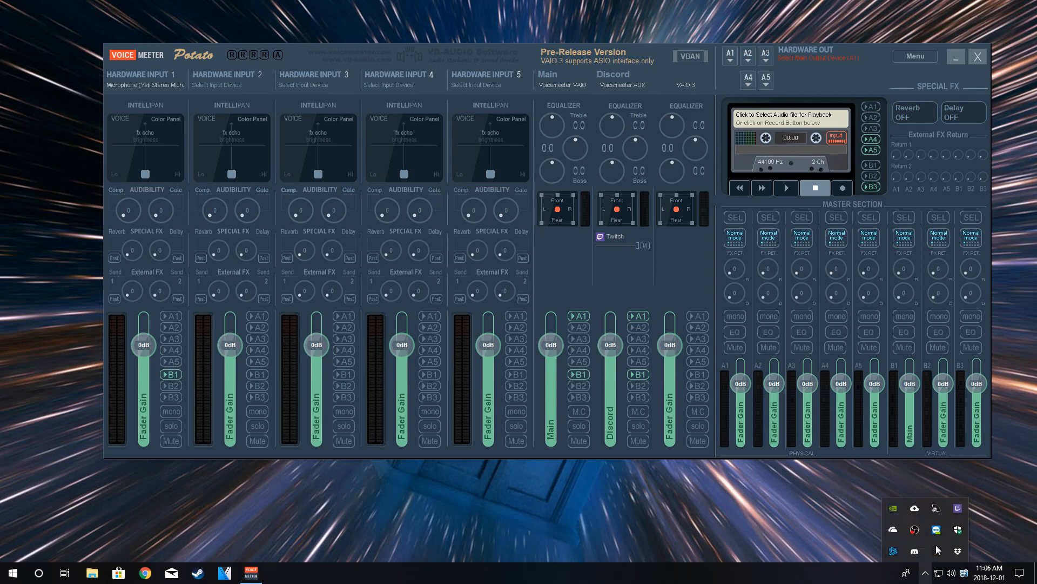
pyautogui.rightClick(959, 516)
pyautogui.click(974, 542)
pyautogui.click(623, 254)
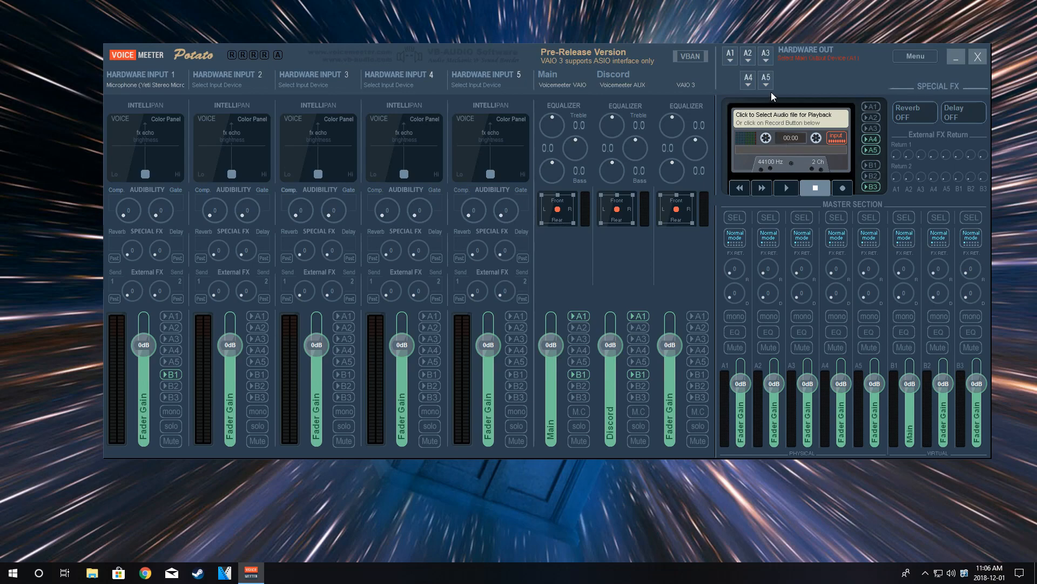
# Set hardware output A1 to "WDM: Speakers (Yeti Stereo Microphone)" and look through the devices offered for A2.
pyautogui.click(731, 58)
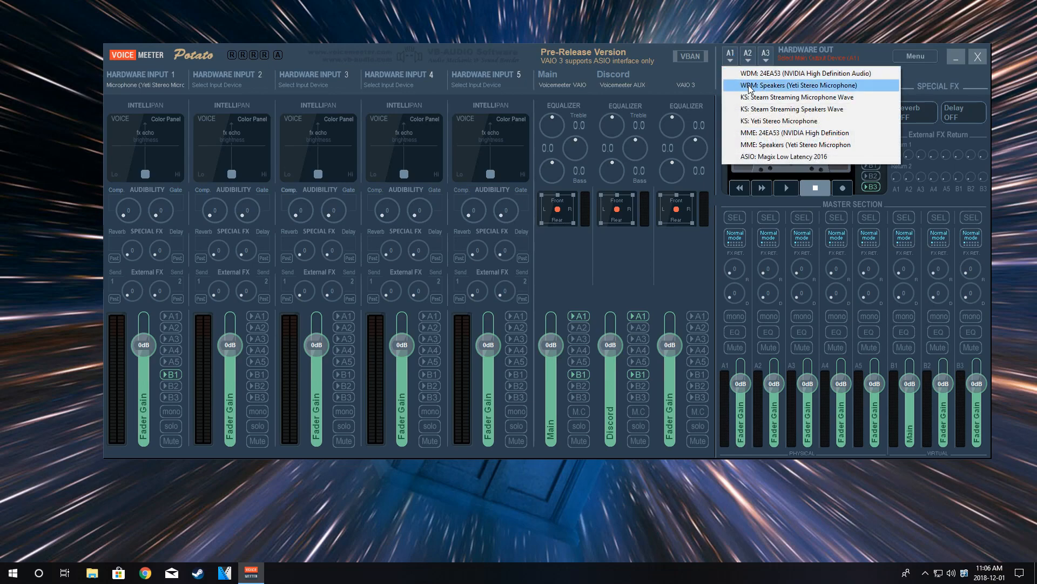
pyautogui.click(836, 85)
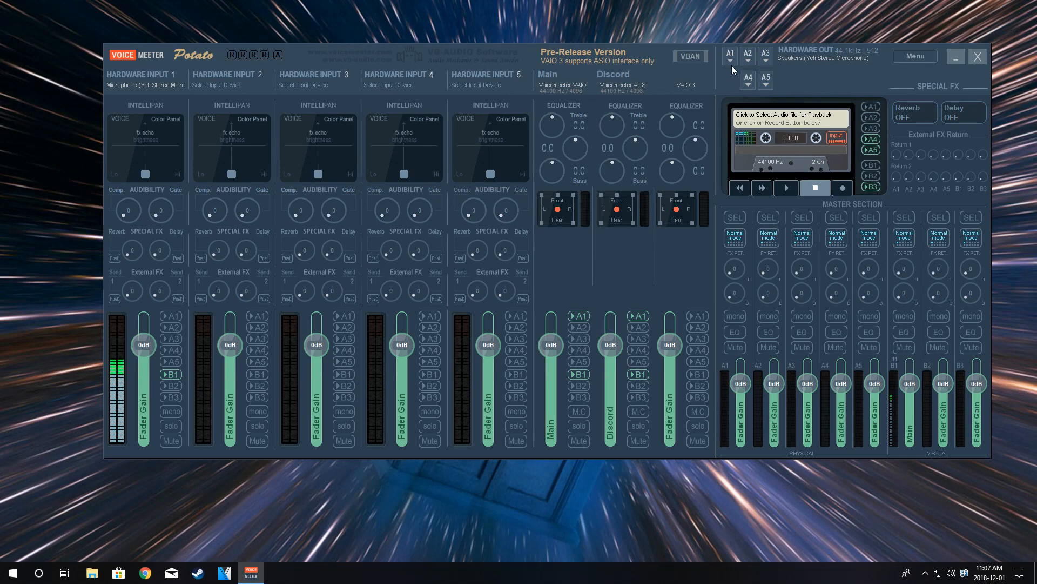
pyautogui.click(749, 59)
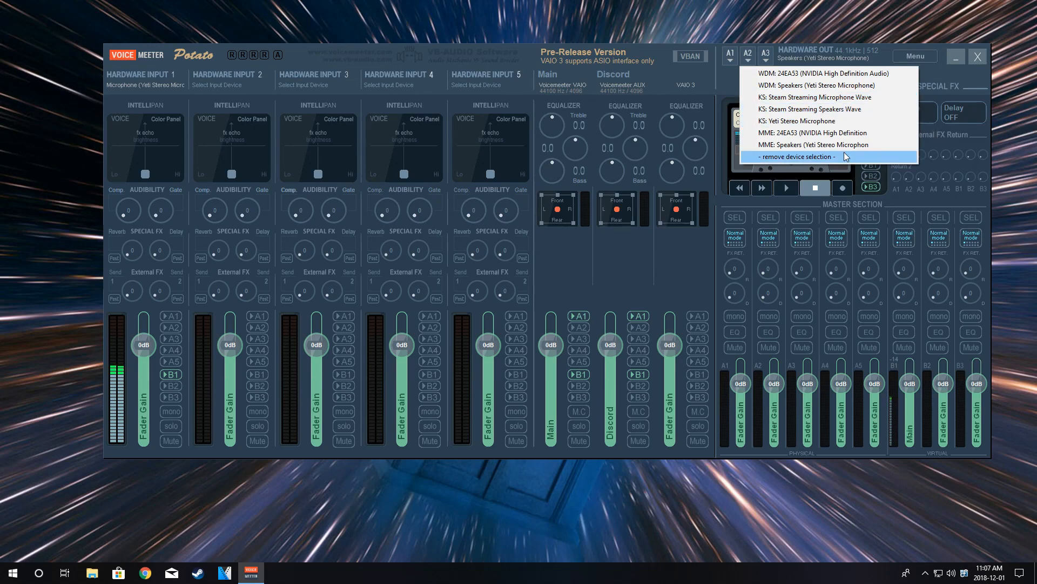
pyautogui.click(939, 76)
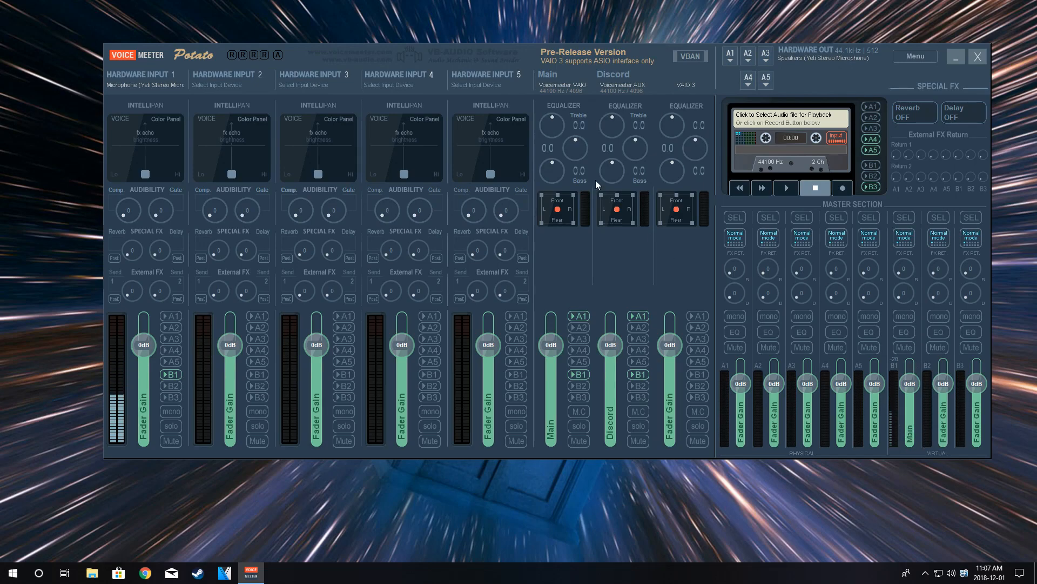
# Examine the VoiceMeeter playback and recording devices in the Windows Sound dialog, and close it without changes.
pyautogui.rightClick(952, 572)
pyautogui.click(949, 544)
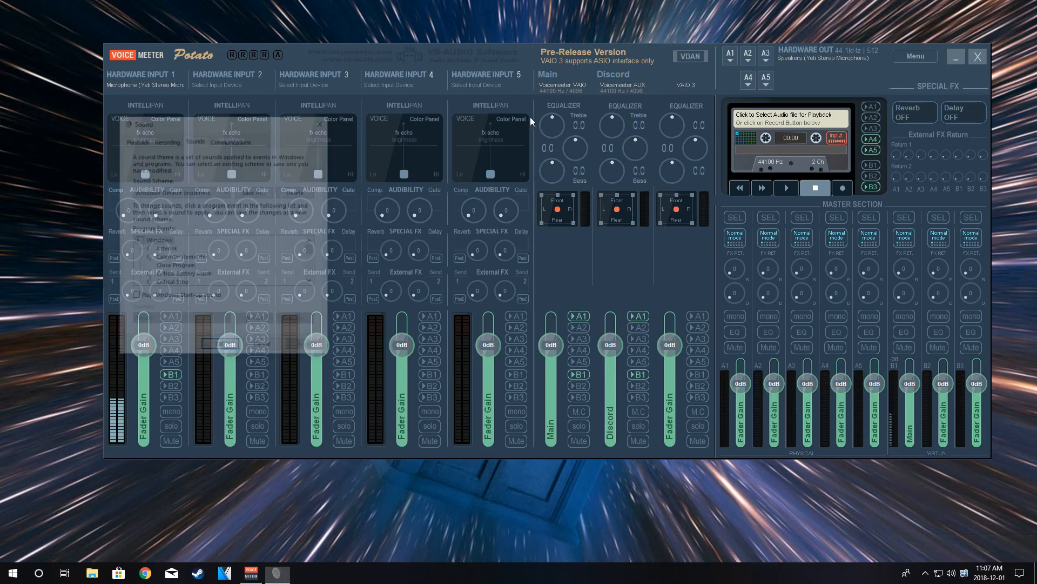
pyautogui.click(142, 139)
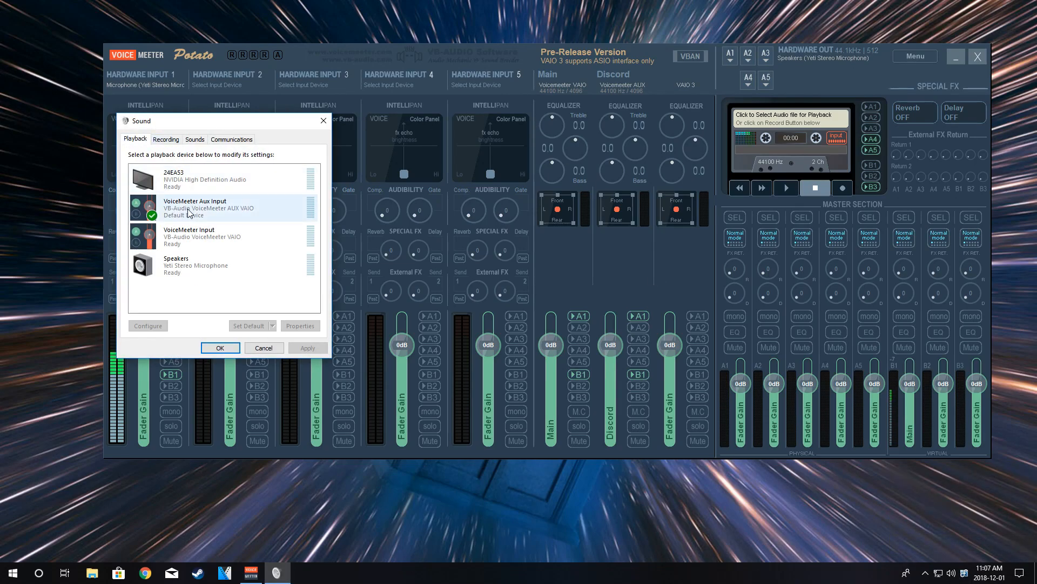
pyautogui.click(208, 203)
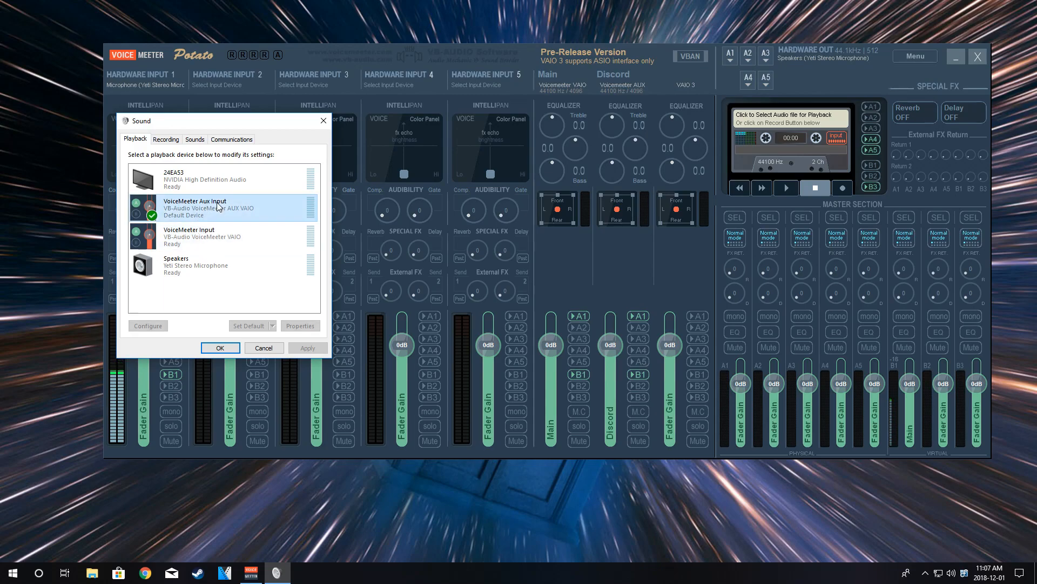
pyautogui.click(165, 139)
pyautogui.click(188, 238)
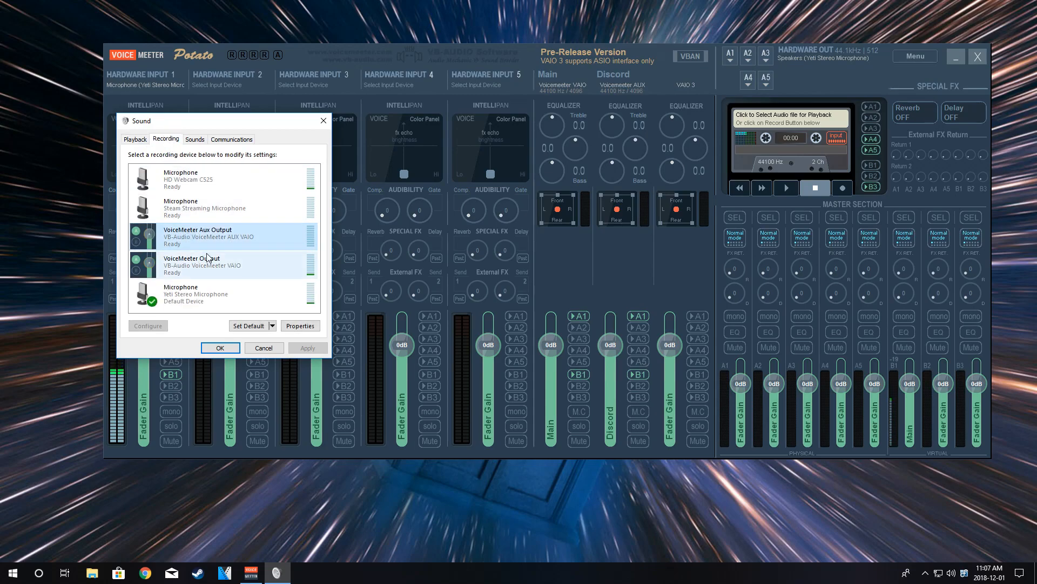
pyautogui.click(241, 268)
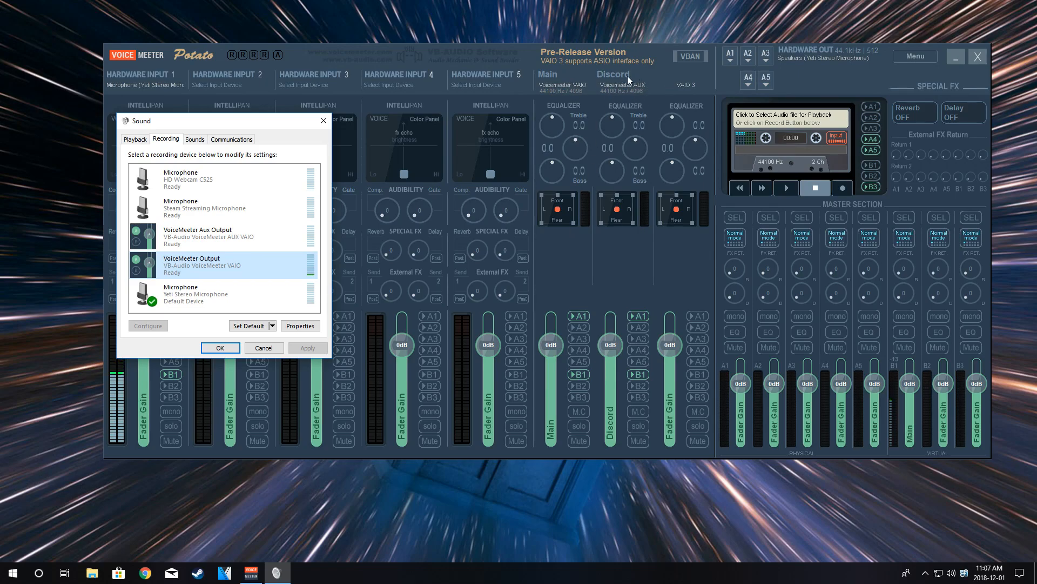
pyautogui.click(264, 348)
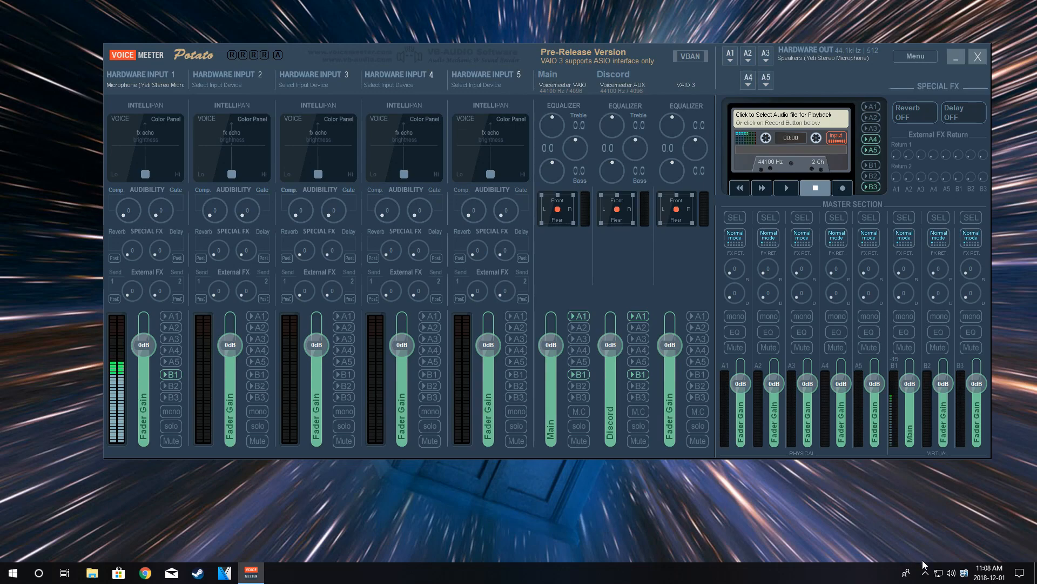
# Open the Windows playback device list and the Sound settings page, and arrange them side by side.
pyautogui.rightClick(951, 572)
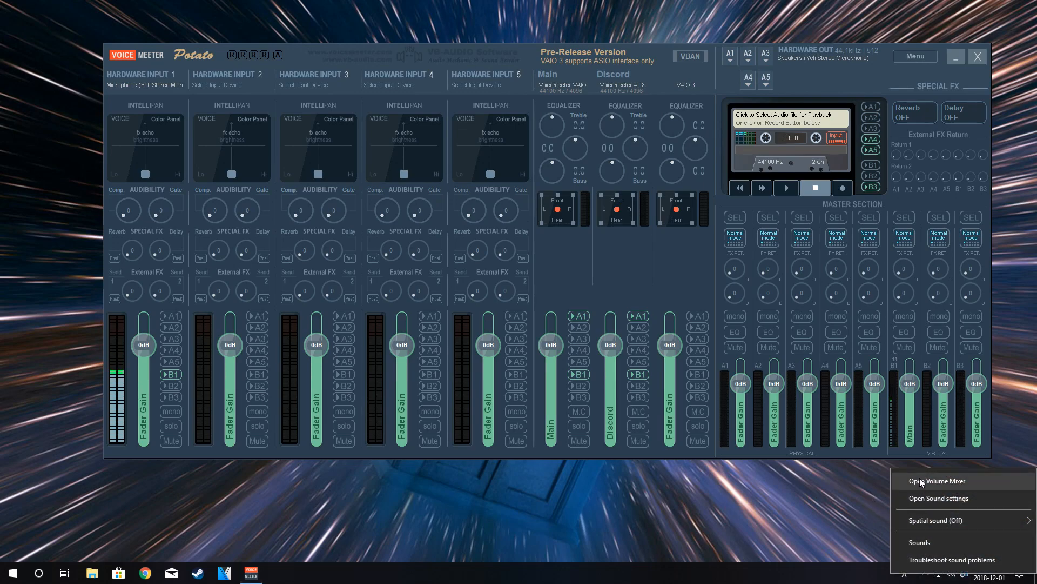
pyautogui.click(919, 541)
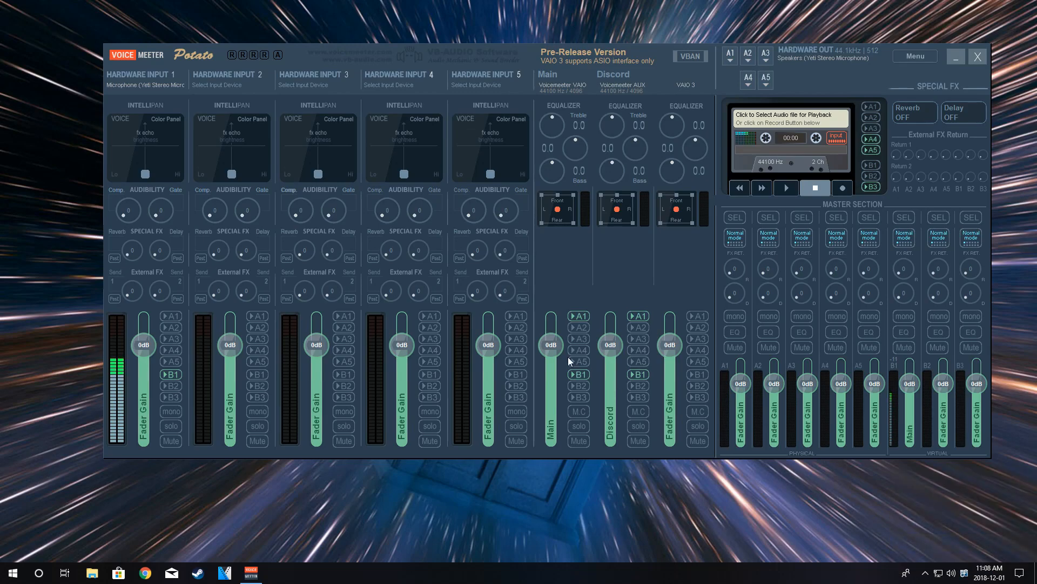
pyautogui.click(148, 153)
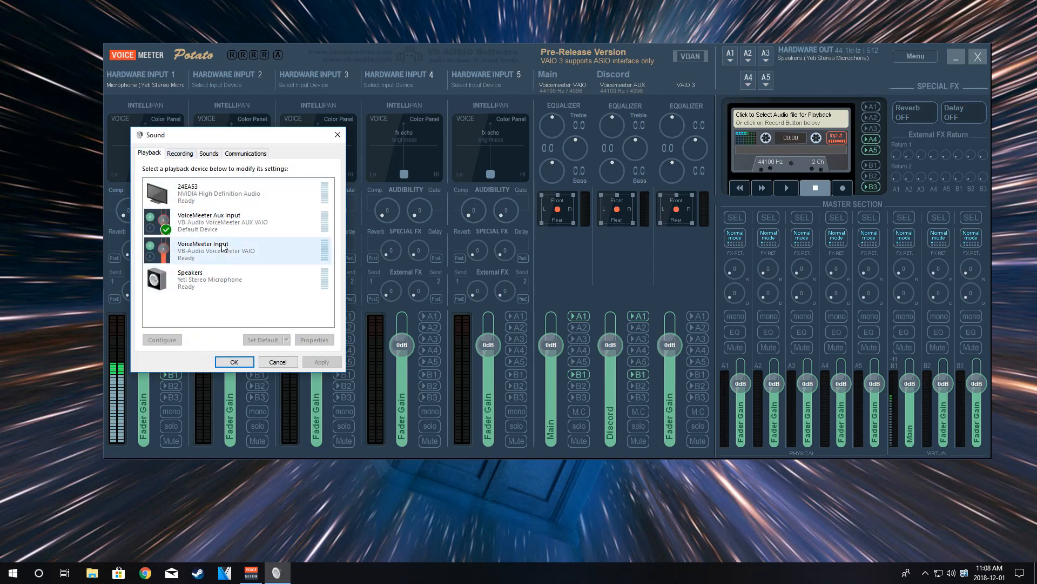
pyautogui.rightClick(951, 573)
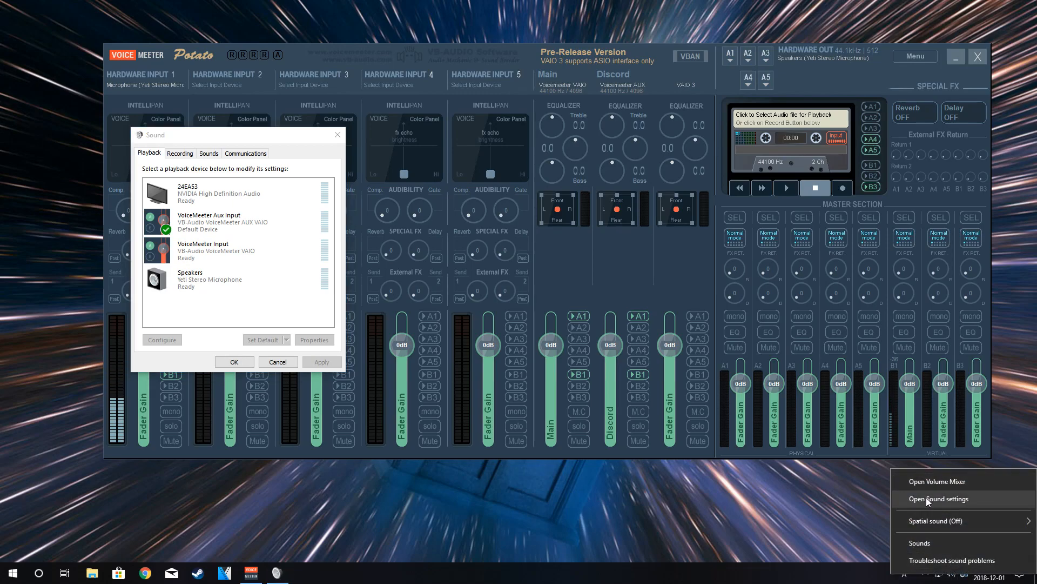
pyautogui.click(926, 498)
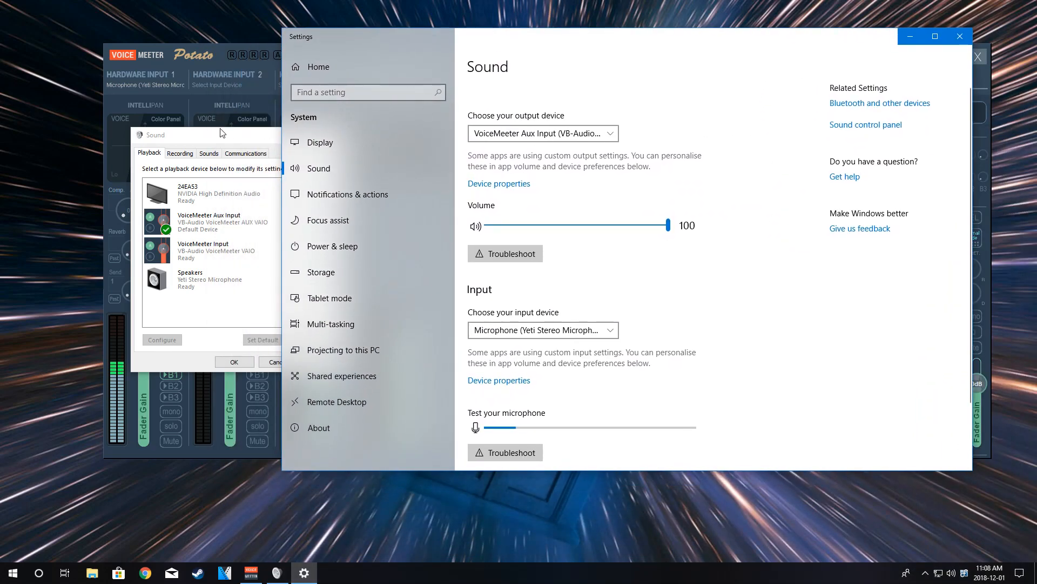
pyautogui.moveTo(221, 132); pyautogui.dragTo(156, 89)
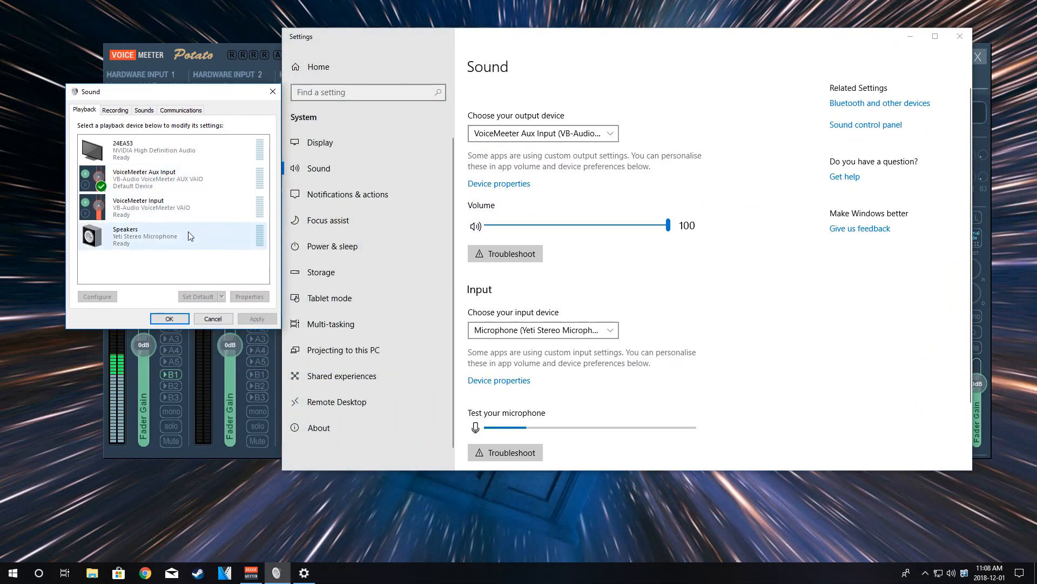
# Make VoiceMeeter Input (VB-Audio VoiceMeeter VAIO) the Windows output device and the default for communications as well.
pyautogui.click(135, 204)
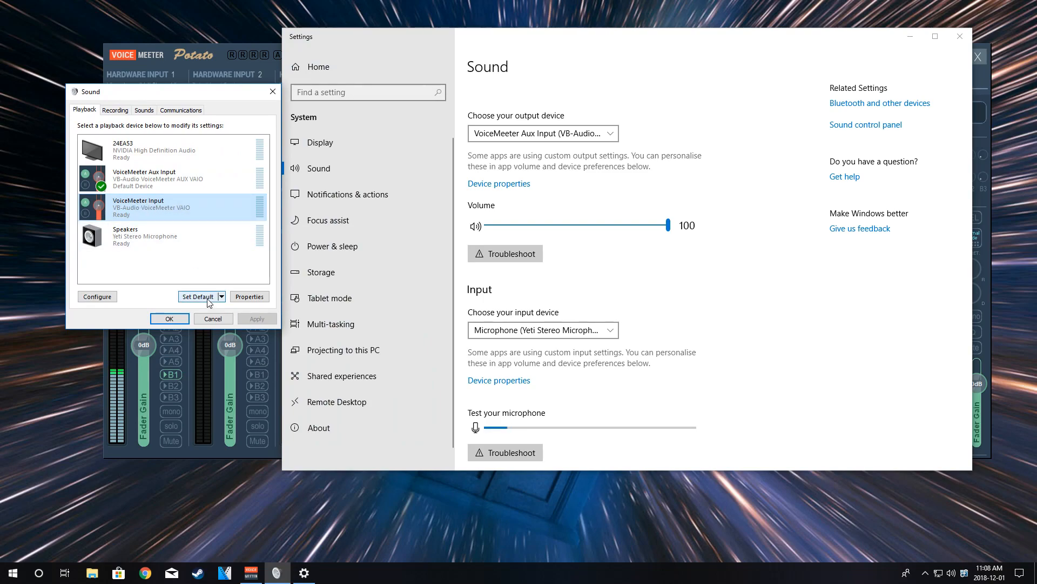
pyautogui.click(531, 135)
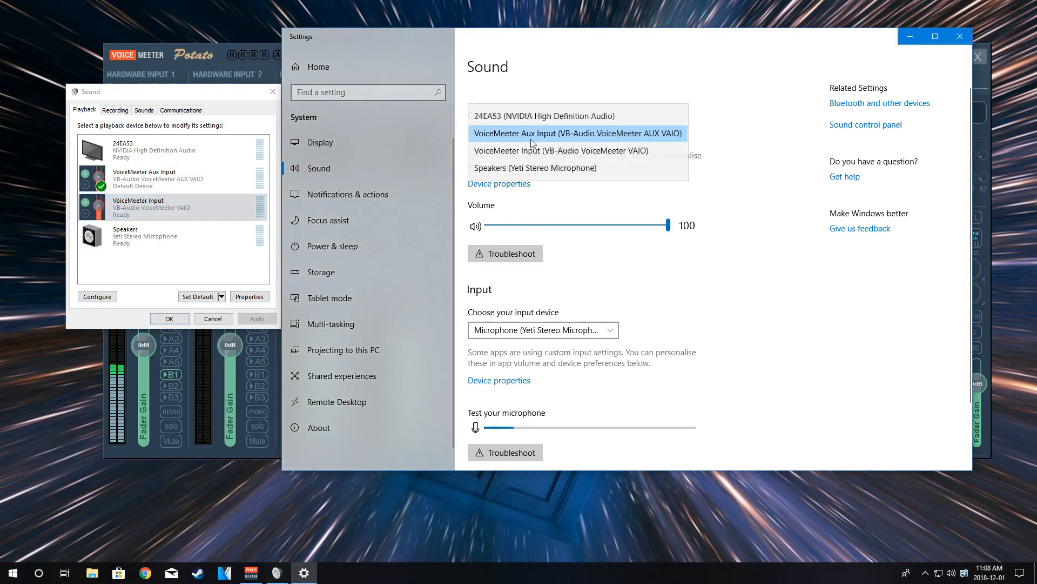
pyautogui.click(607, 153)
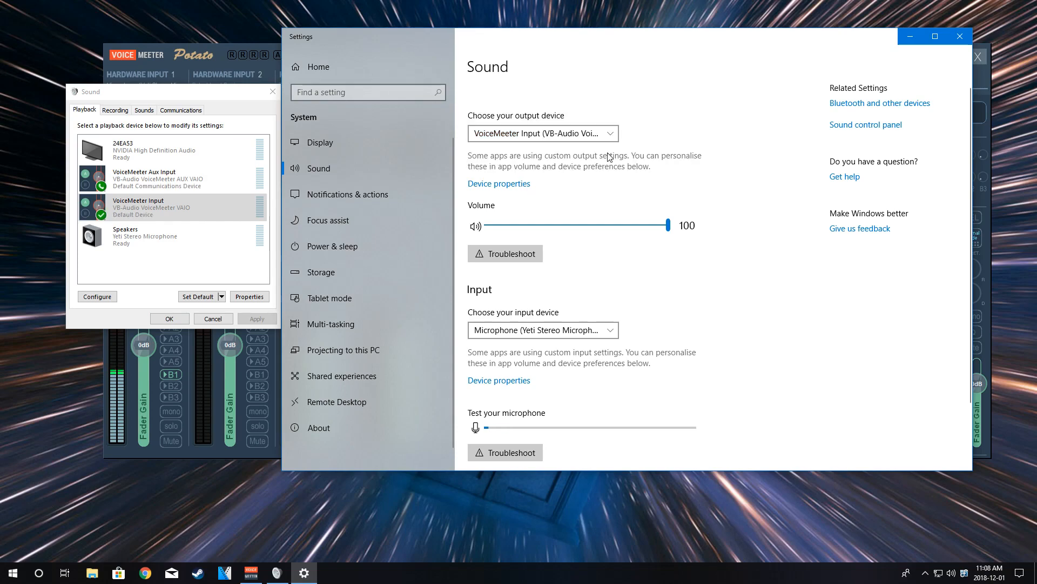
pyautogui.click(195, 218)
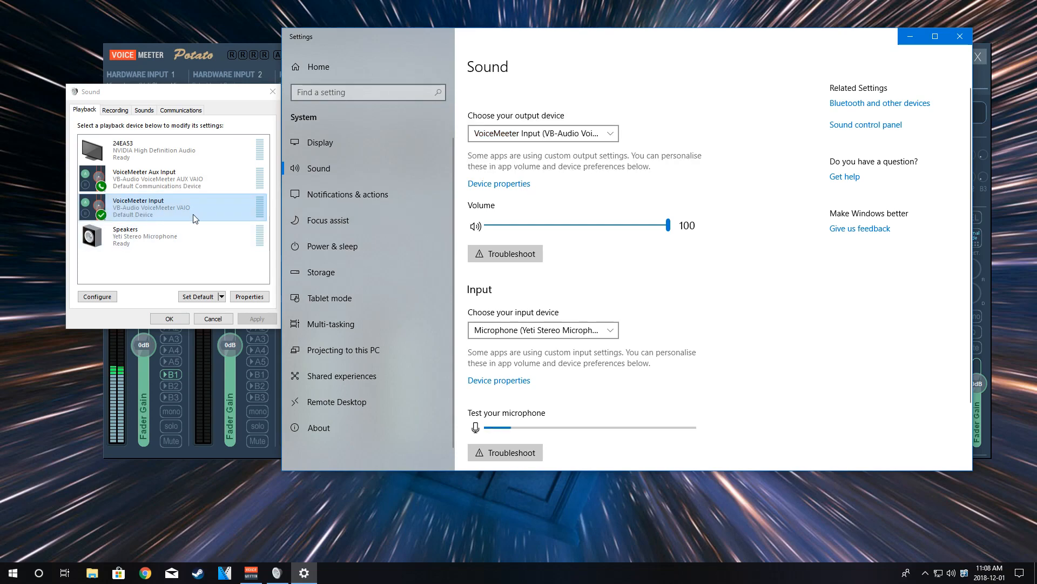
pyautogui.click(162, 213)
pyautogui.click(198, 296)
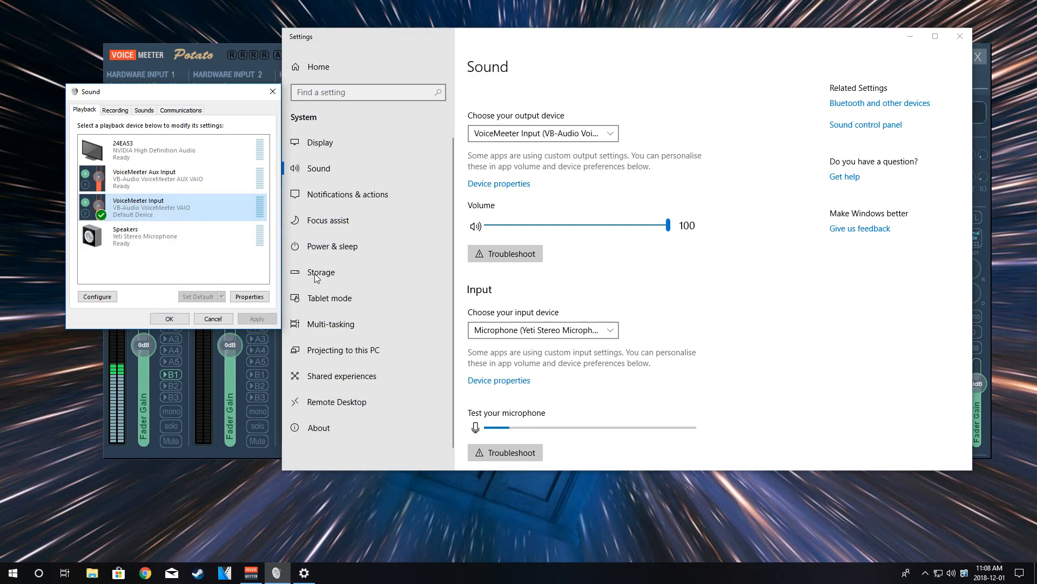
pyautogui.scroll(-3, 709, 338)
pyautogui.scroll(3, 708, 338)
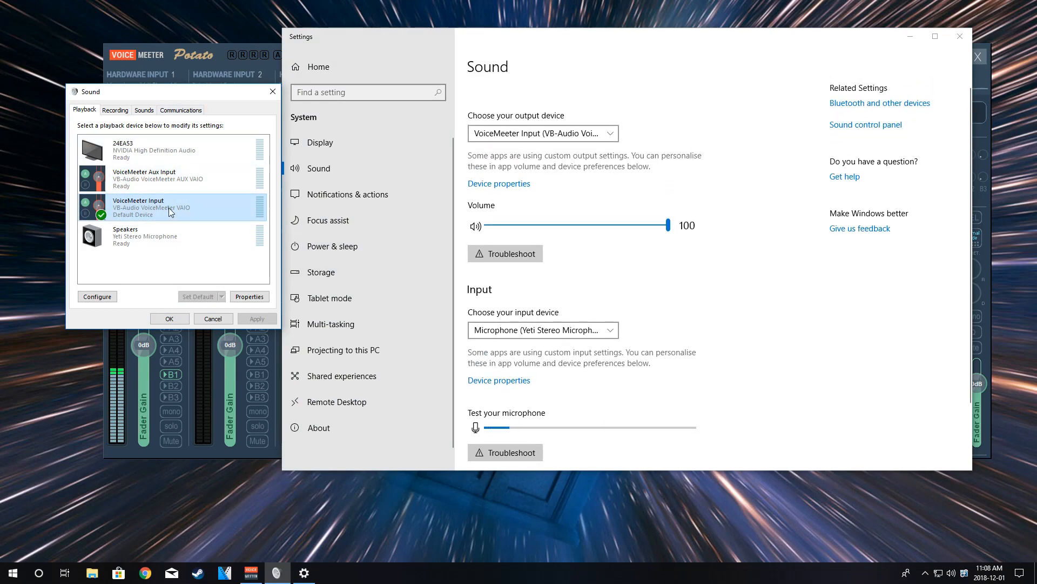
# Set Windows to do nothing when it detects communications activity, and accept the Sound dialog.
pyautogui.click(179, 110)
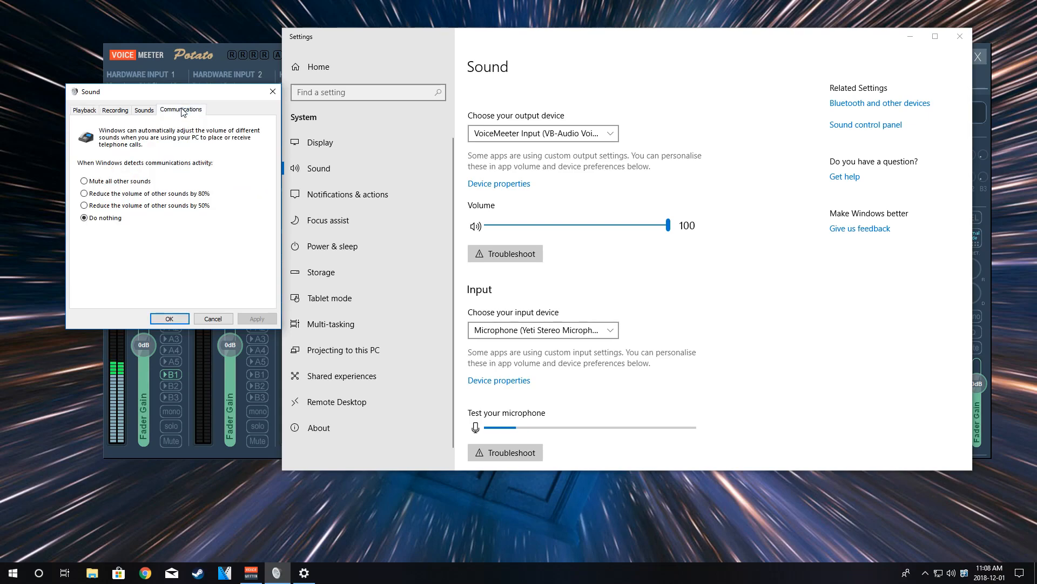
pyautogui.click(106, 196)
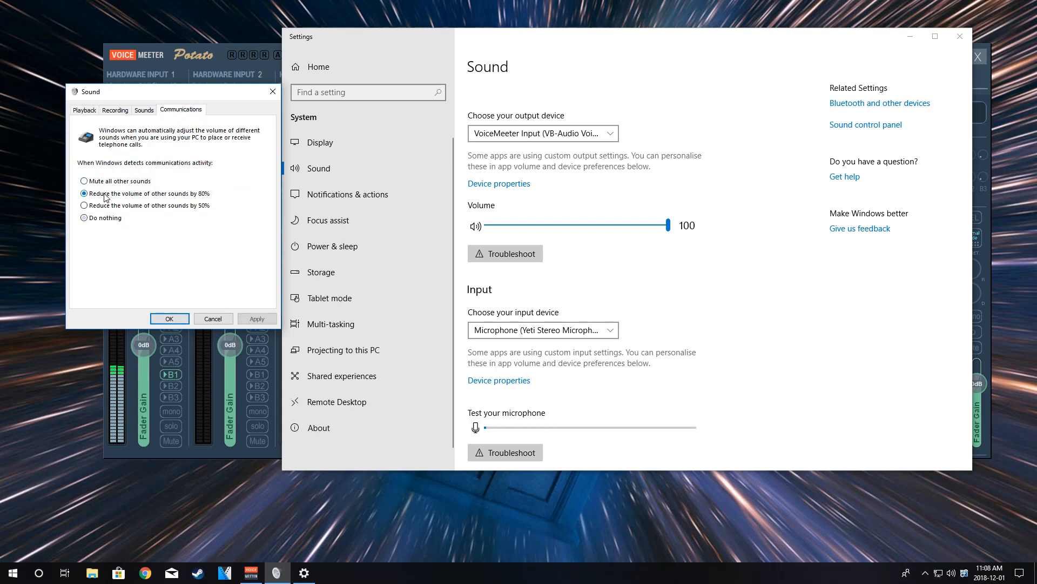
pyautogui.click(118, 218)
pyautogui.click(169, 319)
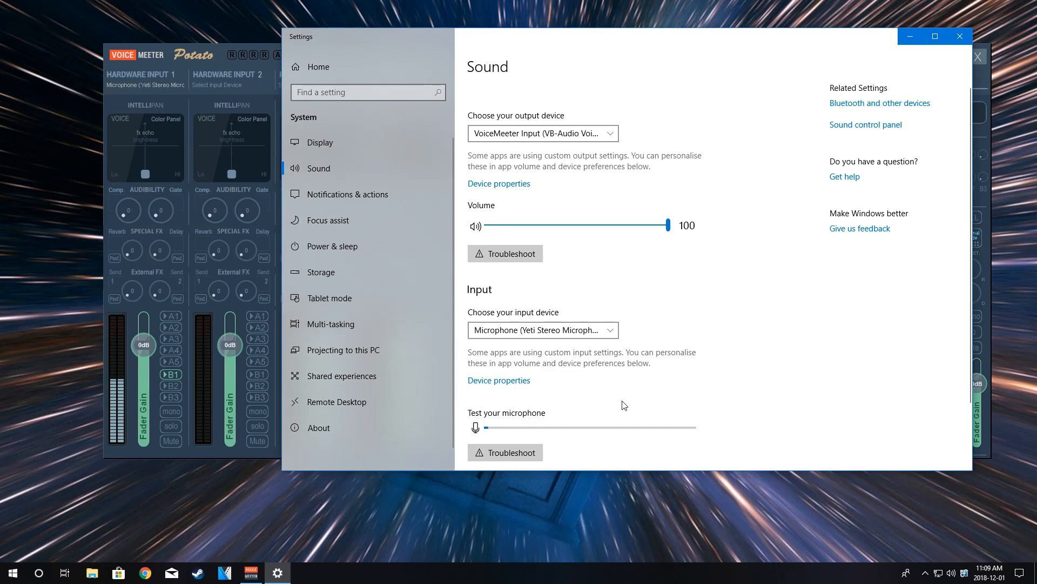
# Open the app volume and device preferences and look through the device choices for system sounds and the master output and input.
pyautogui.scroll(-3, 777, 342)
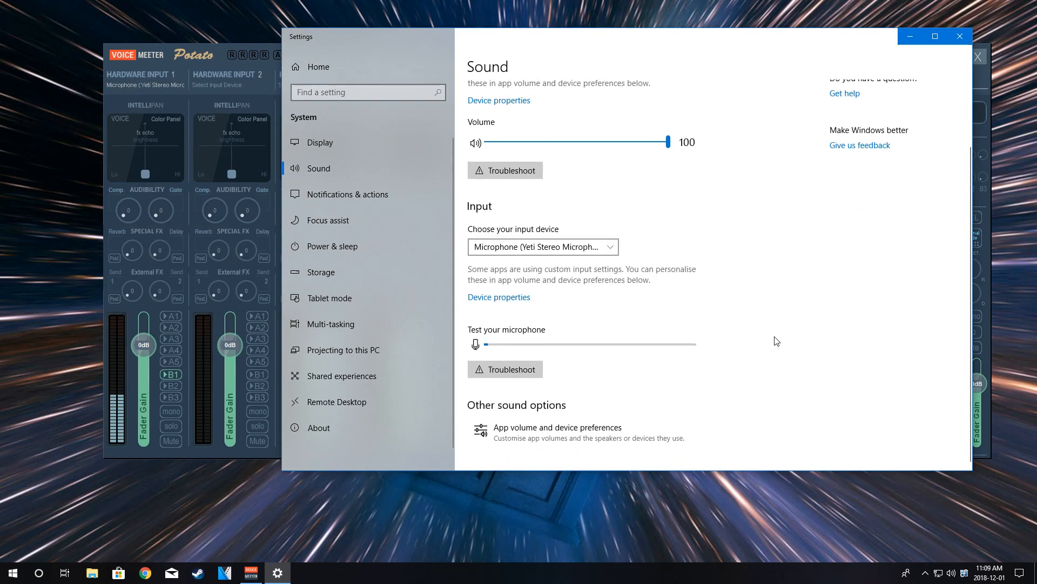
pyautogui.click(606, 434)
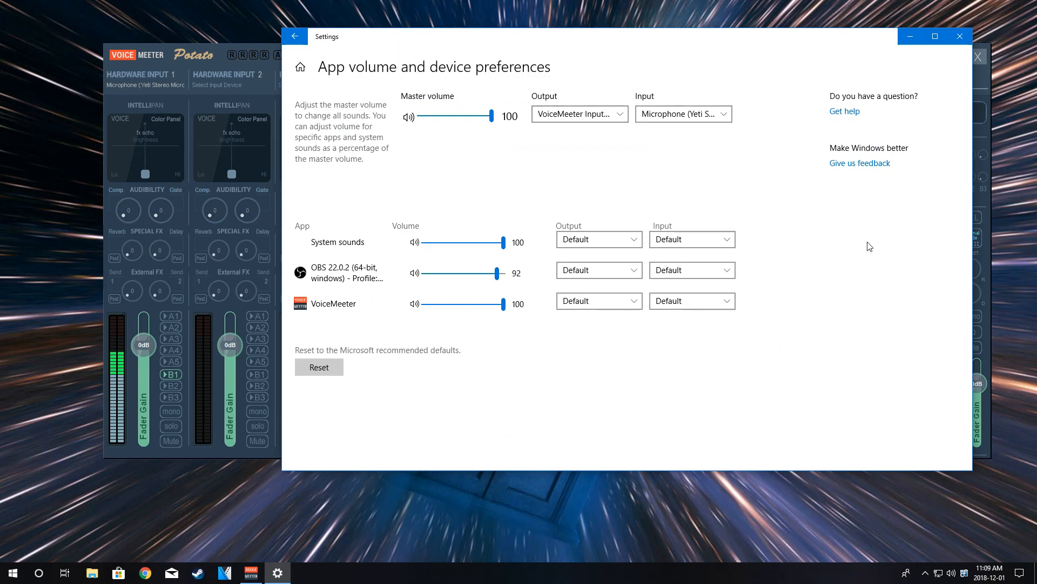
pyautogui.click(612, 239)
pyautogui.click(698, 232)
pyautogui.click(698, 233)
pyautogui.click(698, 232)
pyautogui.click(595, 114)
pyautogui.click(595, 113)
pyautogui.click(698, 122)
pyautogui.click(549, 167)
# Look through the output and input devices offered for VoiceMeeter without changing them, and close Windows Settings.
pyautogui.click(605, 300)
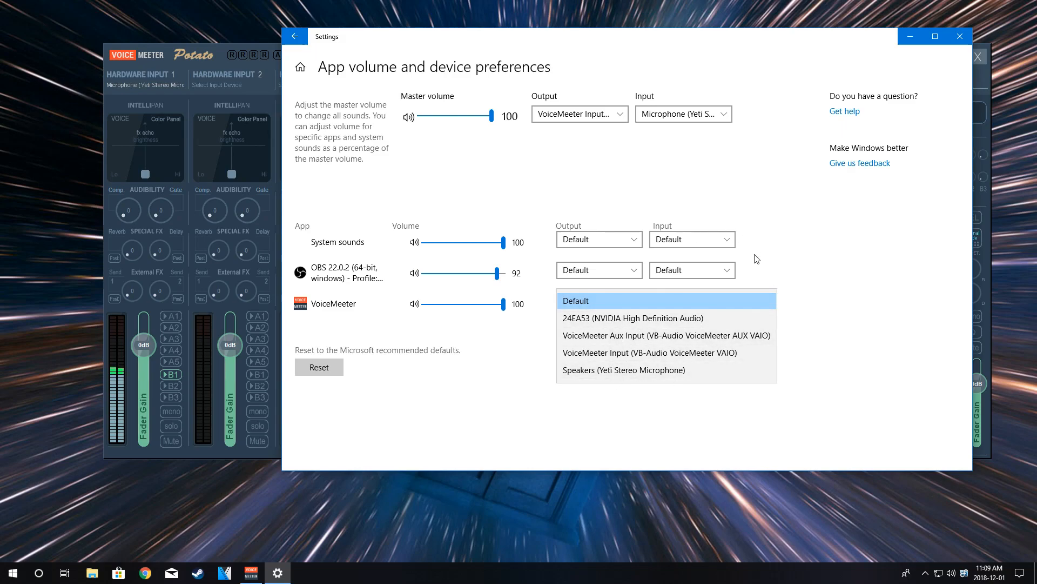
pyautogui.click(685, 306)
pyautogui.click(684, 305)
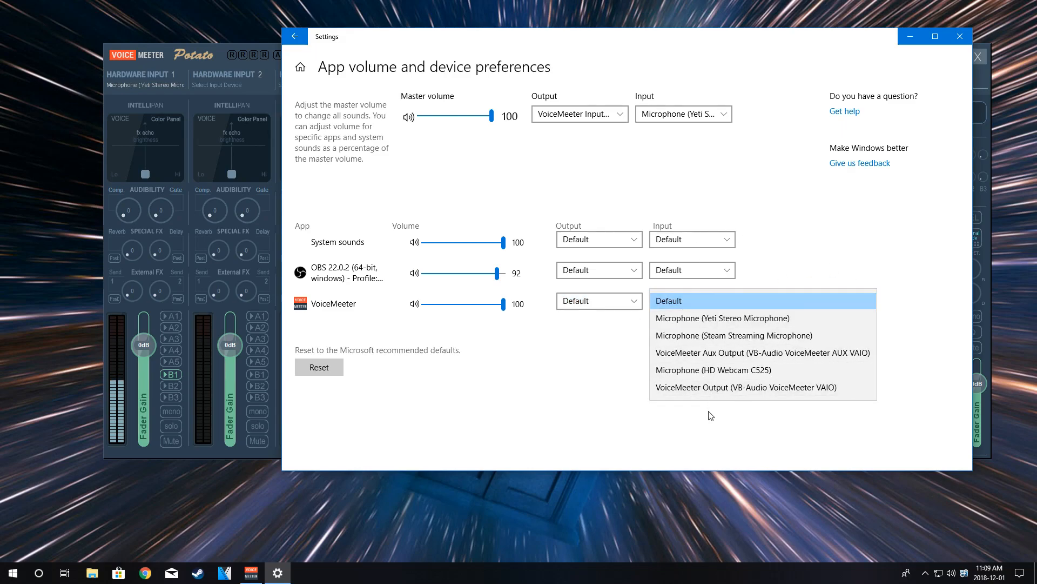
pyautogui.click(589, 385)
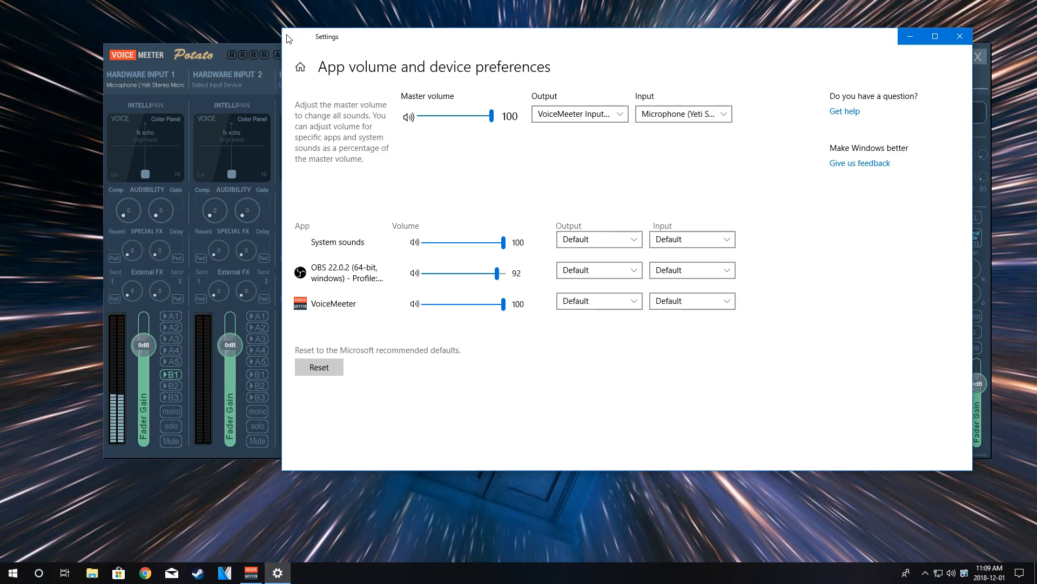
pyautogui.click(295, 36)
pyautogui.scroll(-5, 621, 277)
pyautogui.scroll(3, 734, 274)
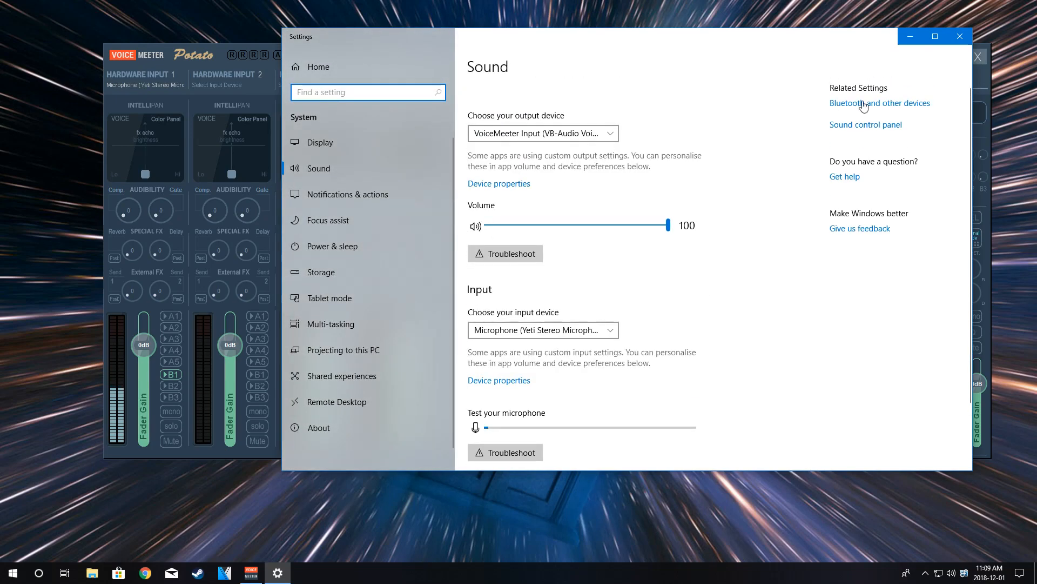
pyautogui.click(970, 35)
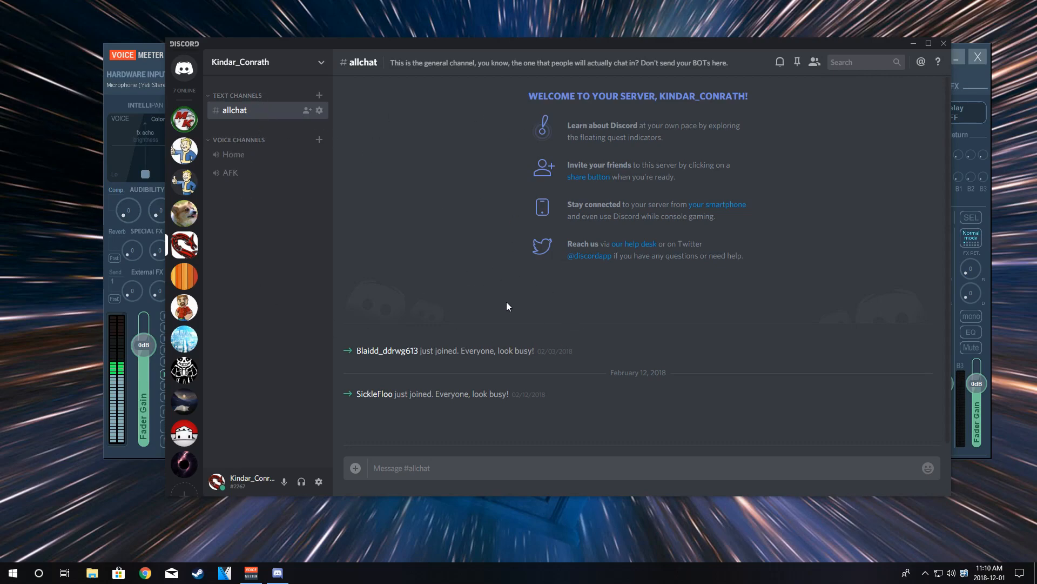
# In Discord's Voice & Video settings, set the input device to VoiceMeeter Output (VB-Audio VoiceMeeter VAIO).
pyautogui.click(319, 482)
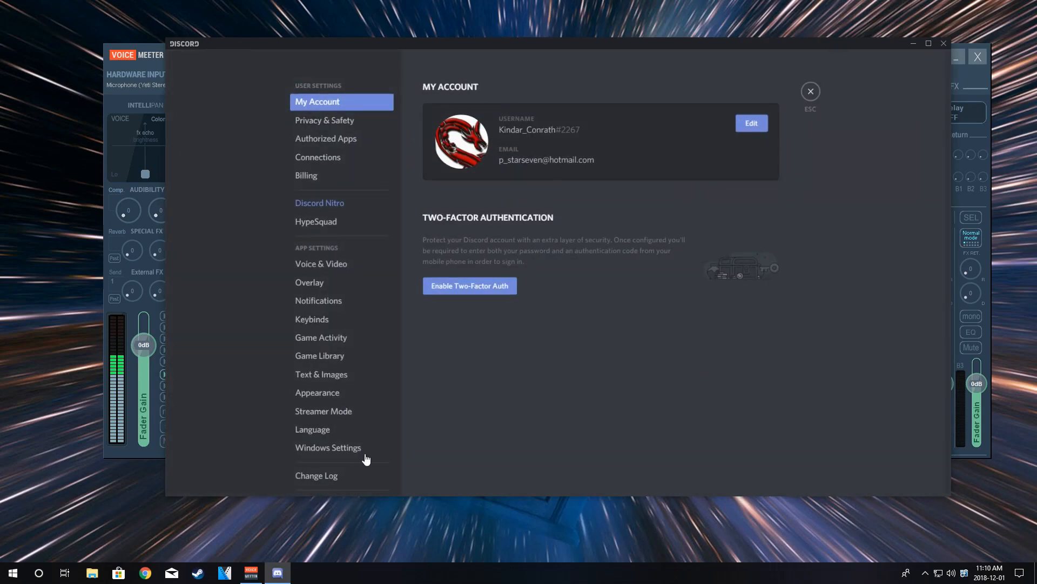
pyautogui.click(333, 264)
pyautogui.click(457, 126)
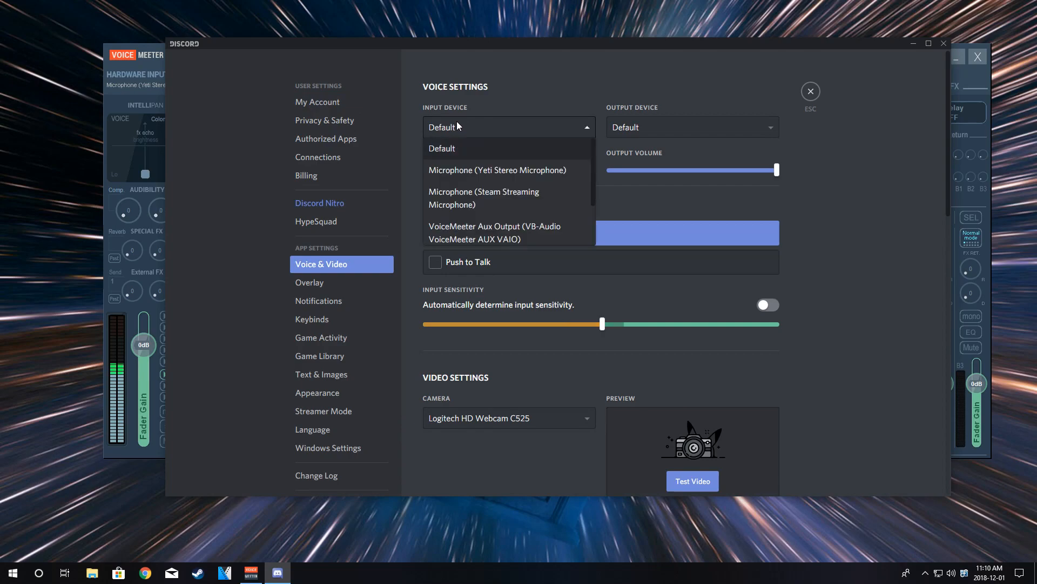
pyautogui.scroll(-1, 542, 208)
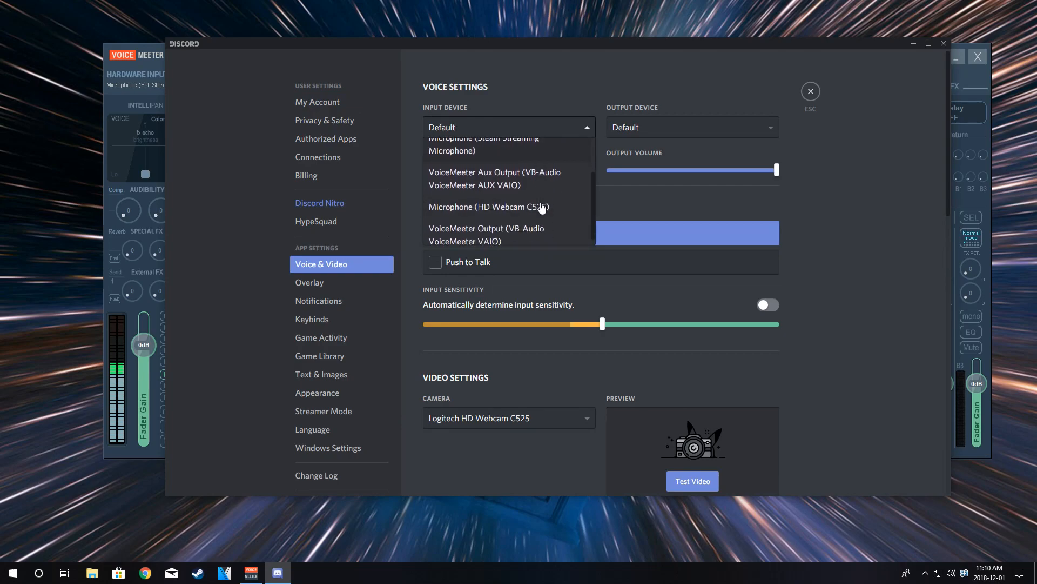
pyautogui.click(521, 235)
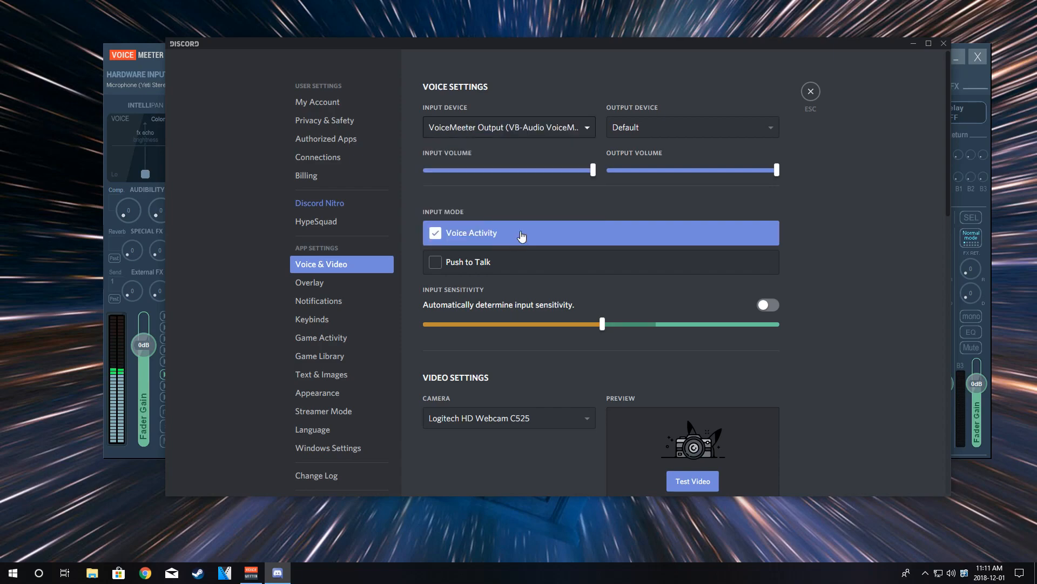
# Set Discord's output device to VoiceMeeter Aux Input (VB-Audio VoiceMeeter AUX VAIO) and leave the user settings.
pyautogui.click(643, 128)
pyautogui.scroll(-1, 648, 138)
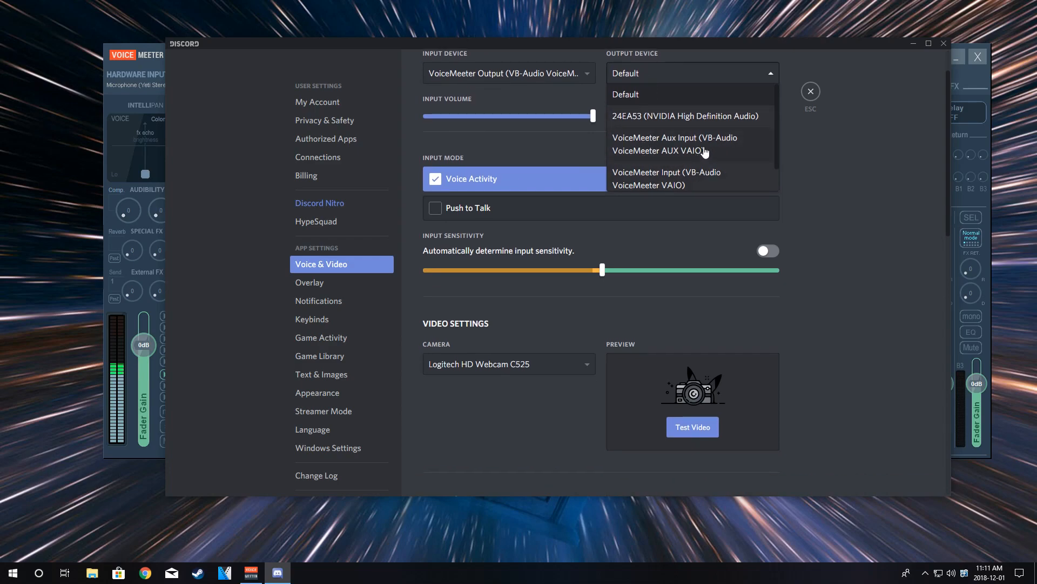
pyautogui.click(673, 136)
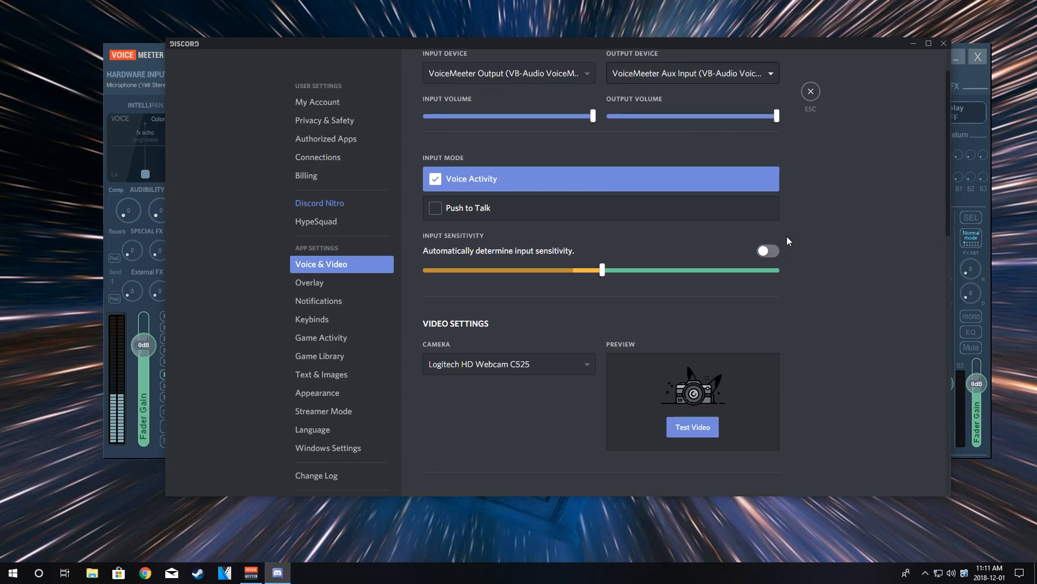
pyautogui.scroll(1, 811, 232)
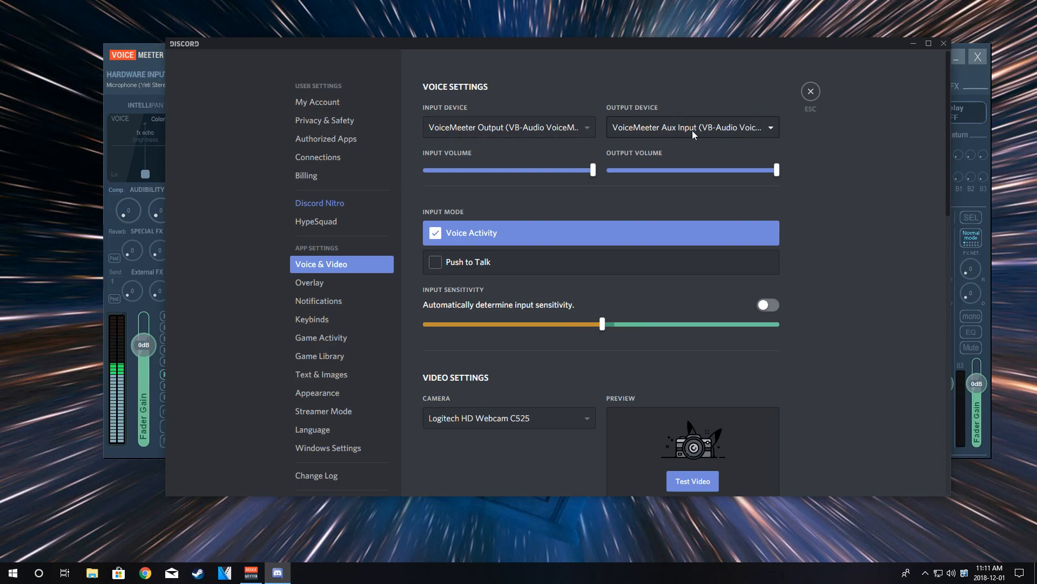
pyautogui.click(810, 91)
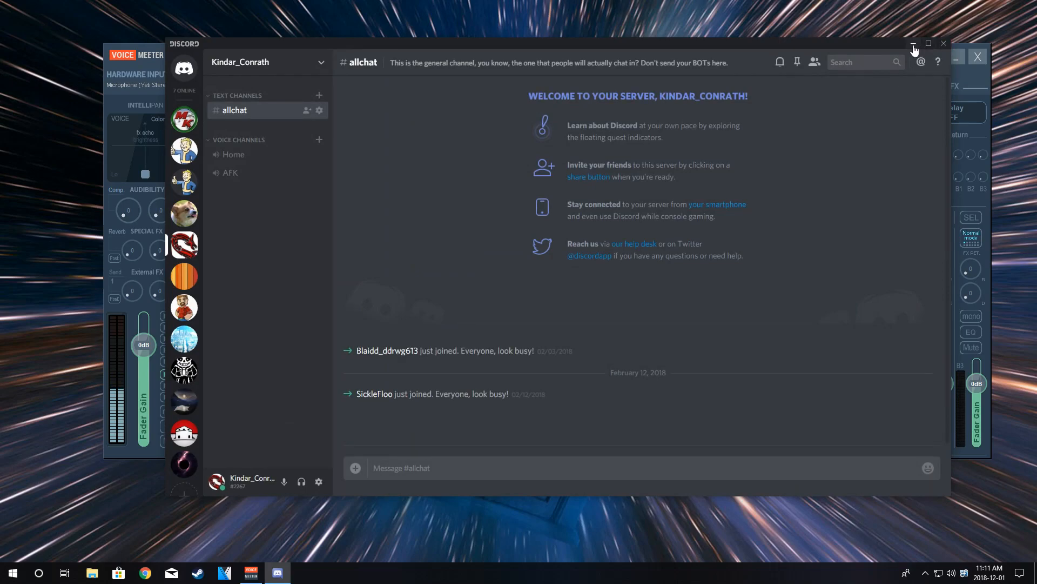
# Return to Voicemeeter and turn off the B1 routing on the Main and Discord virtual input strips.
pyautogui.click(913, 43)
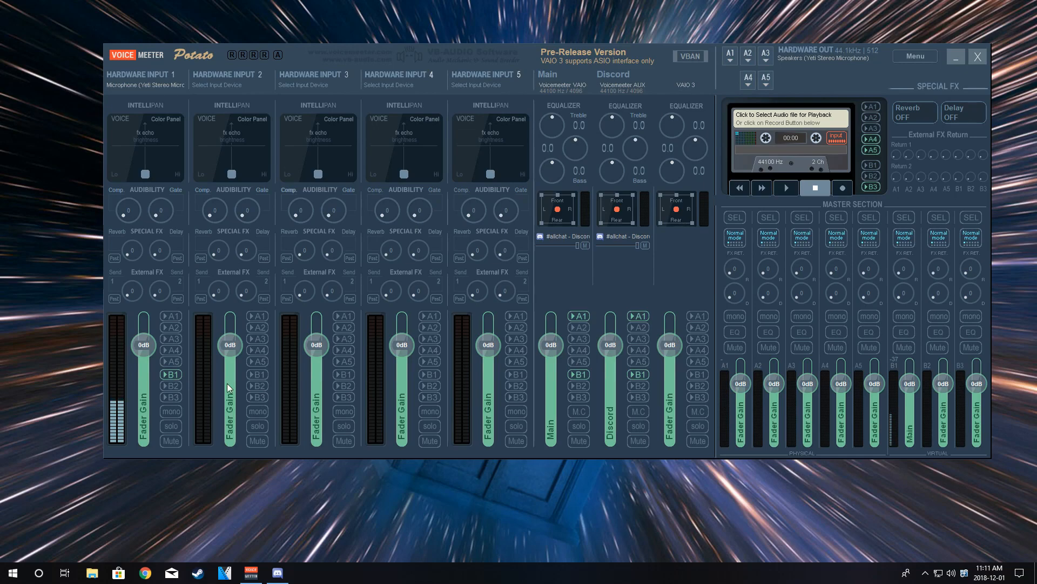
pyautogui.click(586, 376)
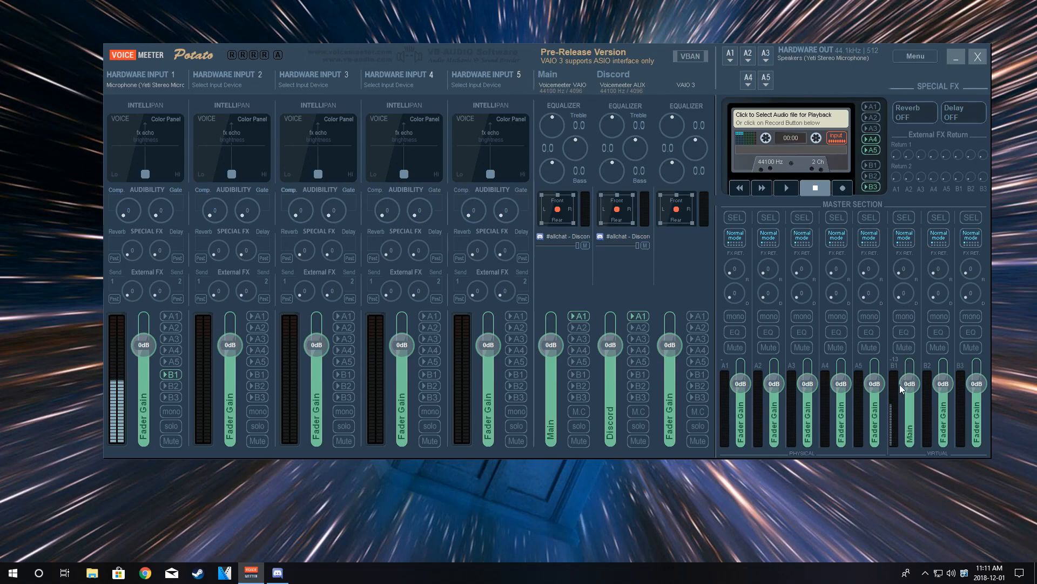
# Reopen Discord's Voice & Video settings and compare its input and output devices with the Voicemeeter strips and buses.
pyautogui.click(268, 577)
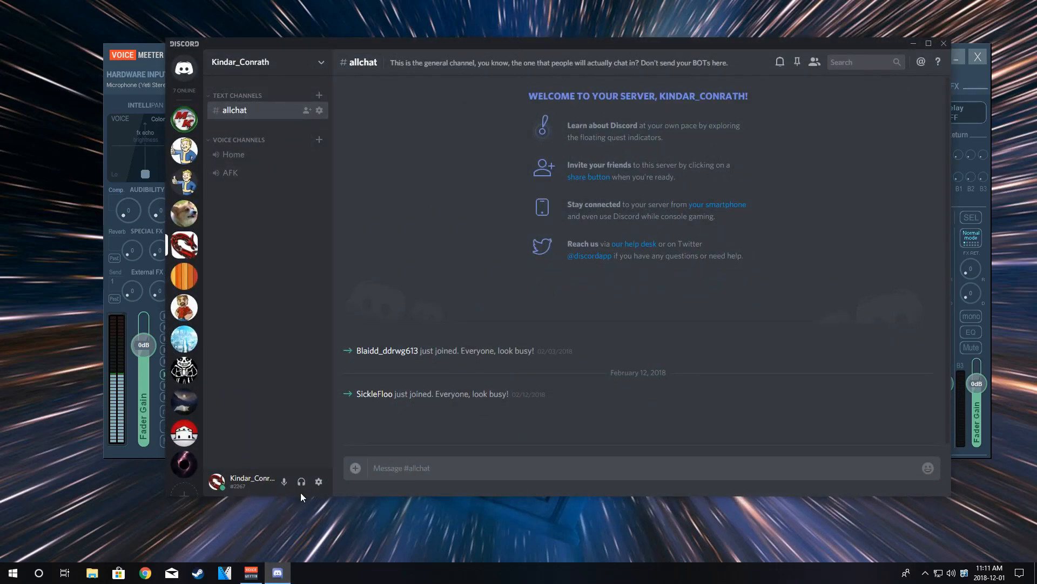
pyautogui.click(319, 482)
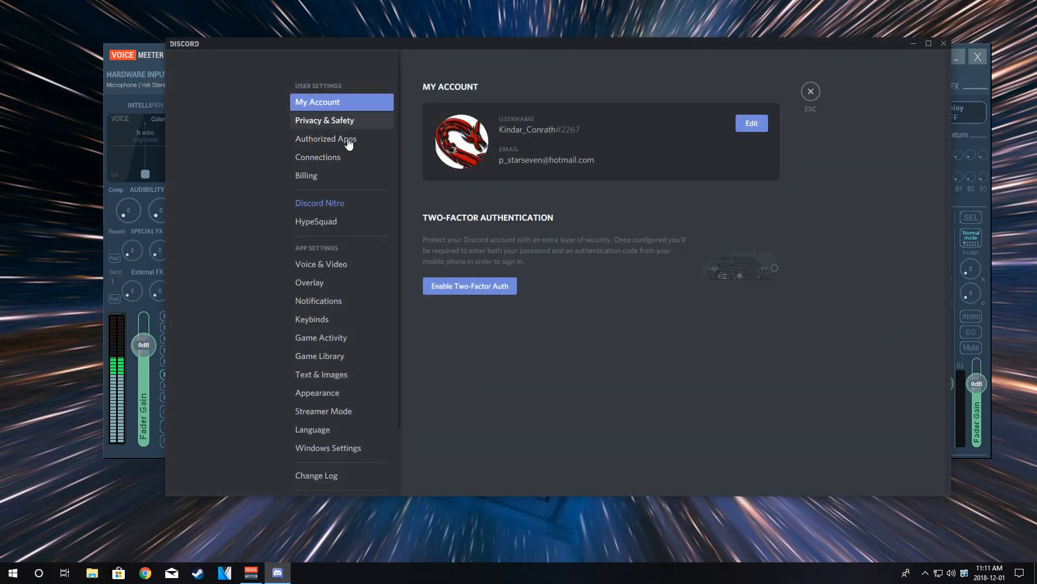
pyautogui.click(342, 266)
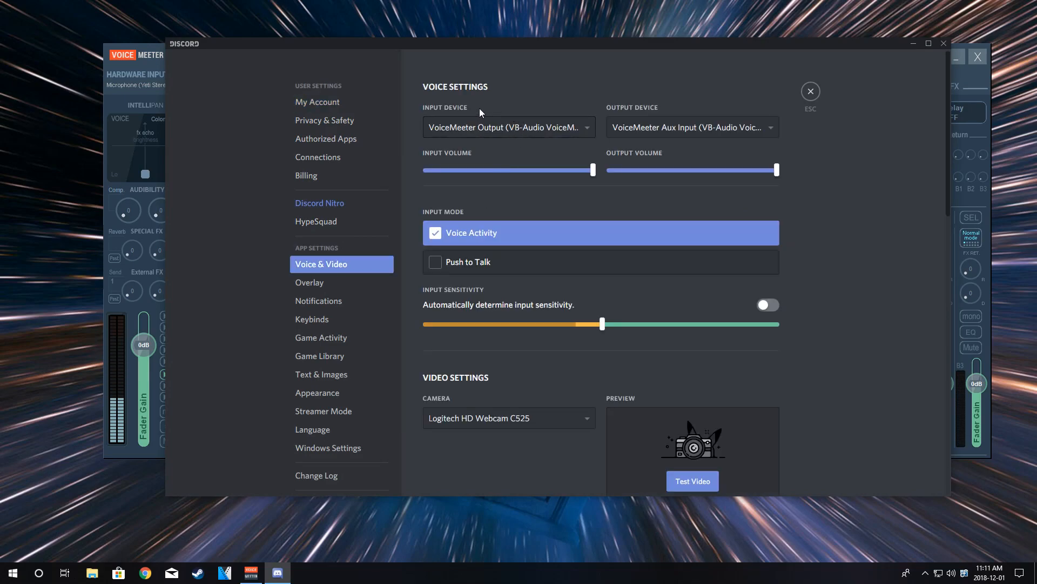
pyautogui.click(975, 78)
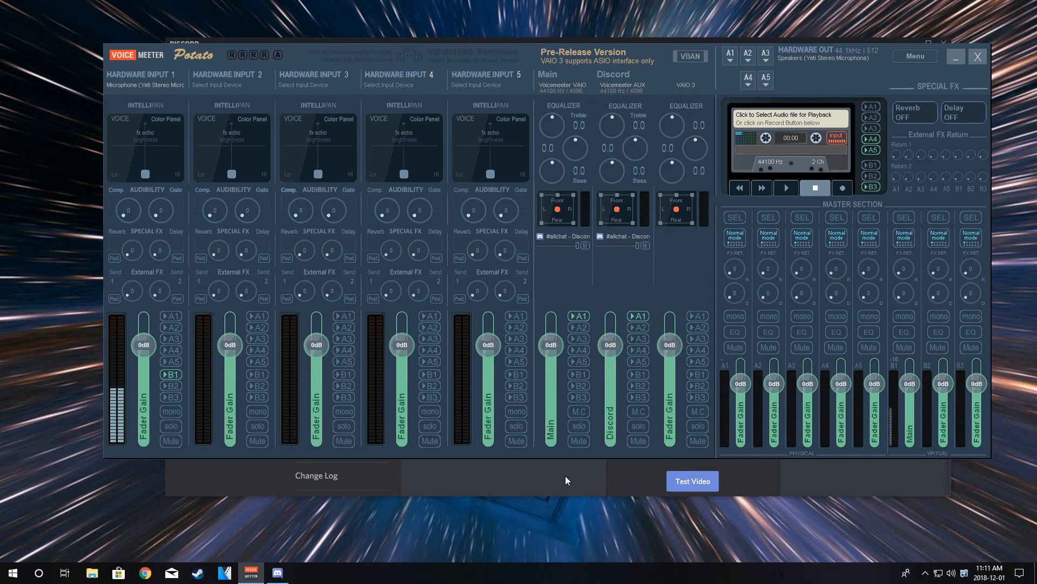
pyautogui.click(546, 478)
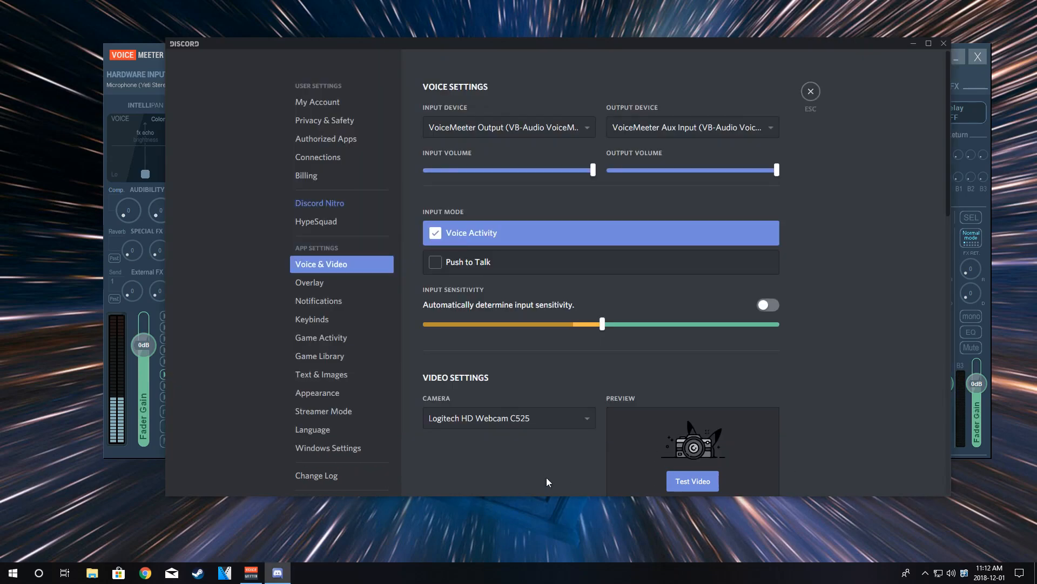
pyautogui.click(988, 197)
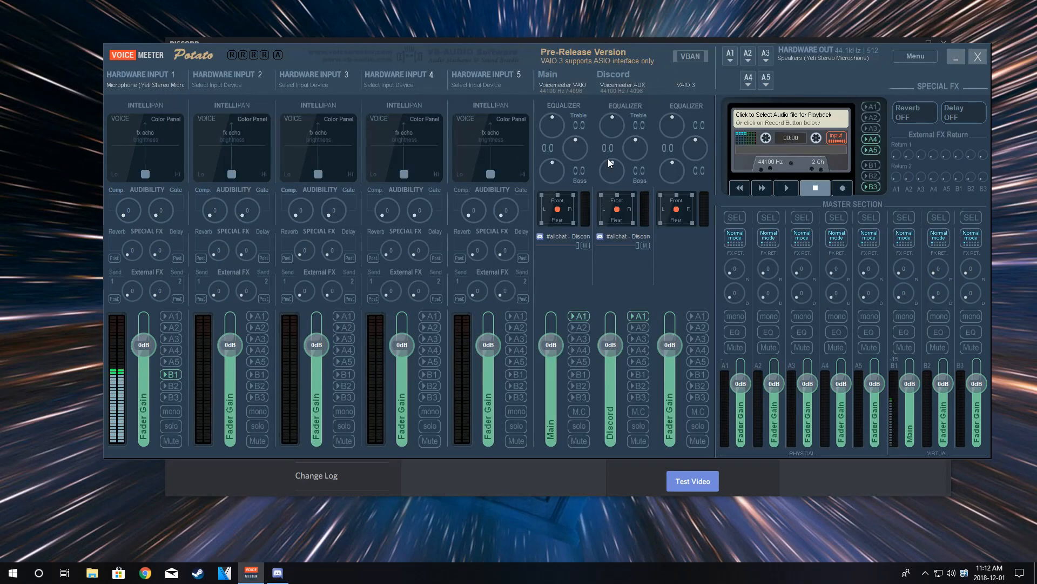
pyautogui.click(508, 489)
pyautogui.scroll(-5, 510, 489)
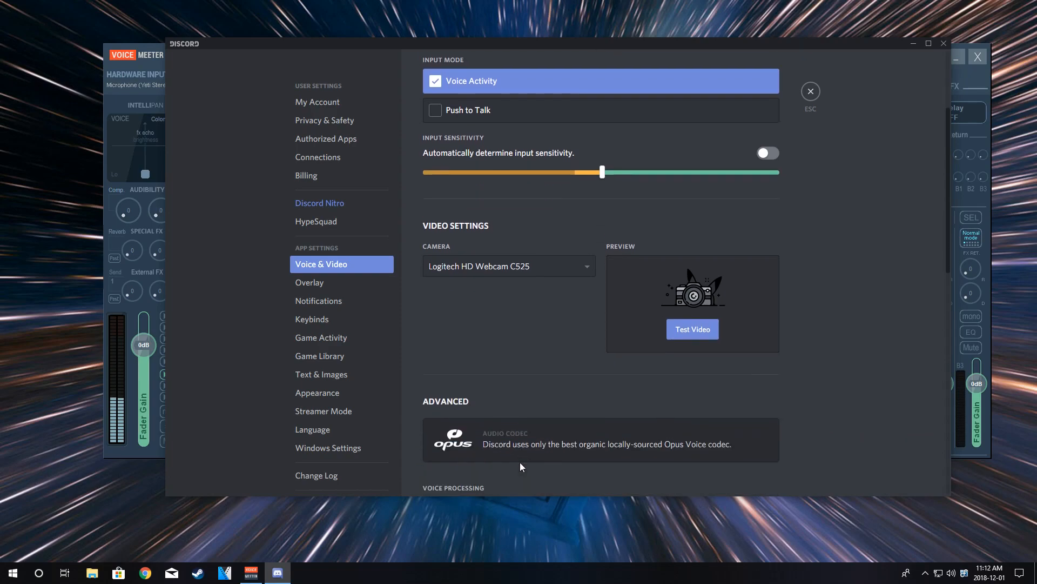
pyautogui.scroll(5, 521, 462)
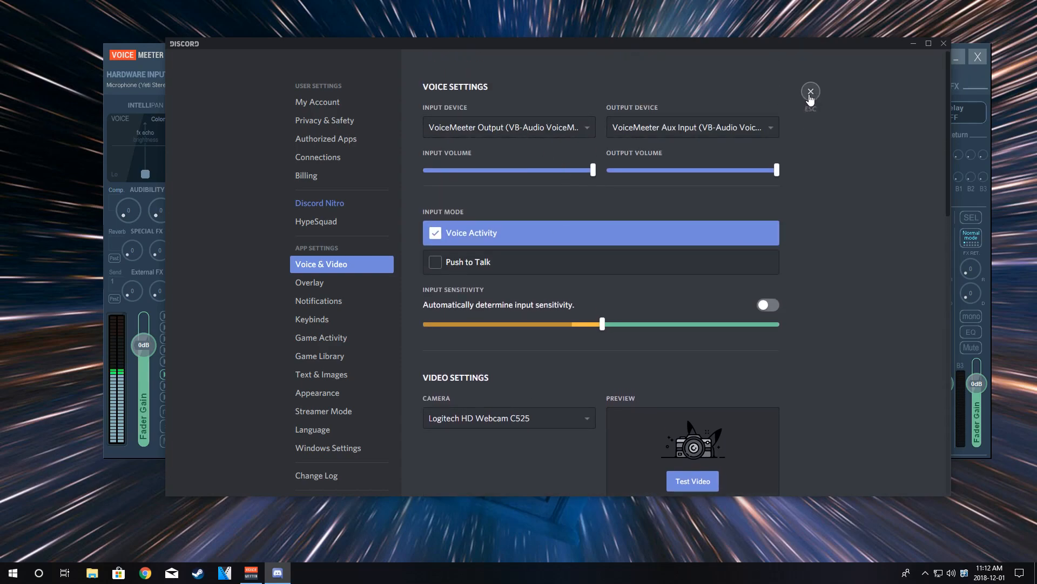
pyautogui.scroll(-5, 592, 383)
pyautogui.scroll(5, 592, 379)
# Place Discord beside Voicemeeter's master section, test Discord's input sensitivity with the B1 fader at 12.0 dB, and reset the fader to 0 dB.
pyautogui.moveTo(858, 42); pyautogui.dragTo(582, 20)
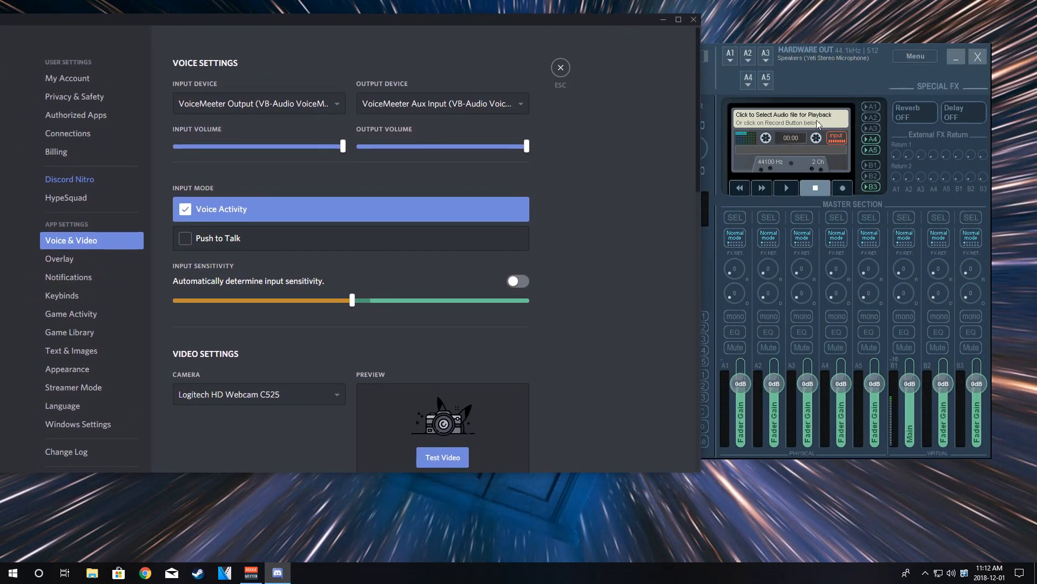
pyautogui.moveTo(909, 401); pyautogui.dragTo(901, 313)
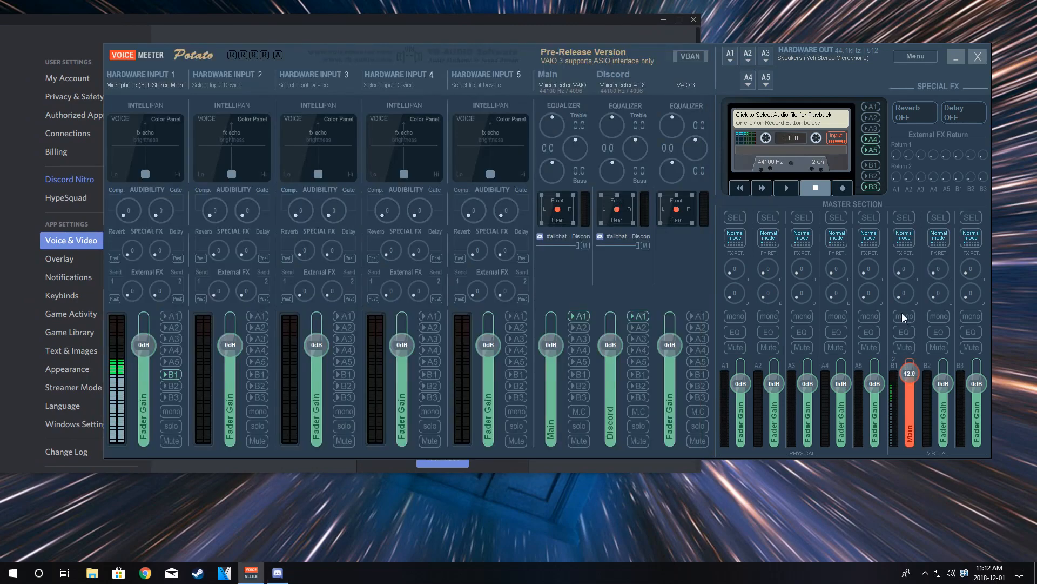
pyautogui.click(556, 24)
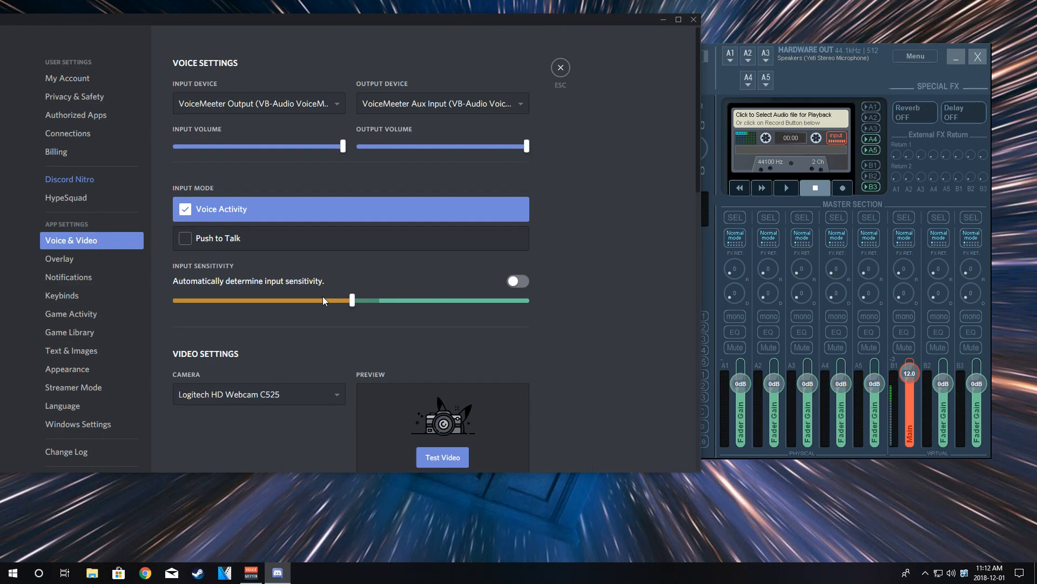
pyautogui.doubleClick(911, 376)
pyautogui.hotkey('alt', 'Tab')
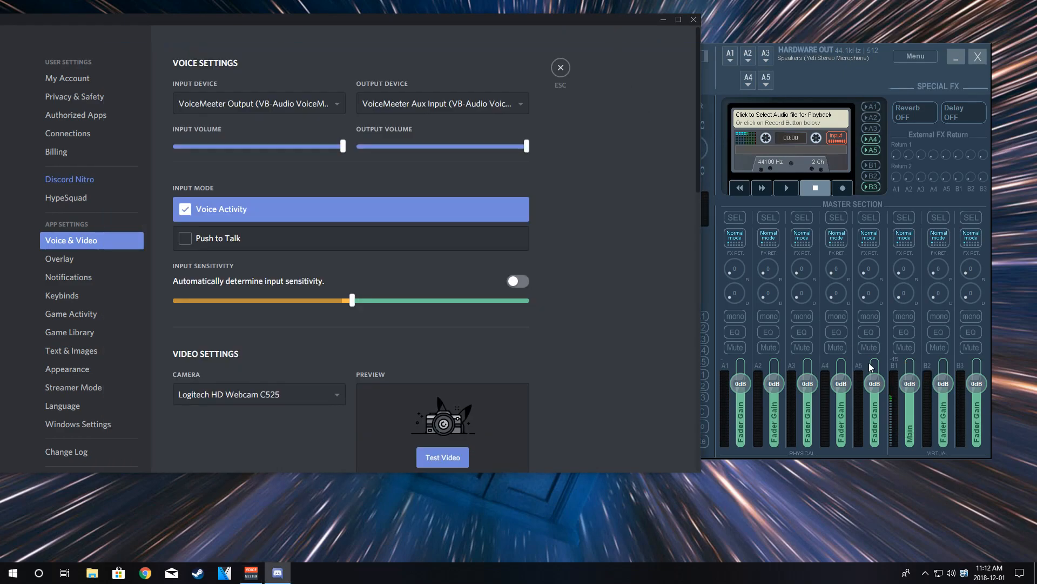
# Test Discord's input sensitivity with the B1 fader at -60.0 dB, reset the fader to 0 dB, and move the Discord window back.
pyautogui.moveTo(910, 383); pyautogui.dragTo(906, 441)
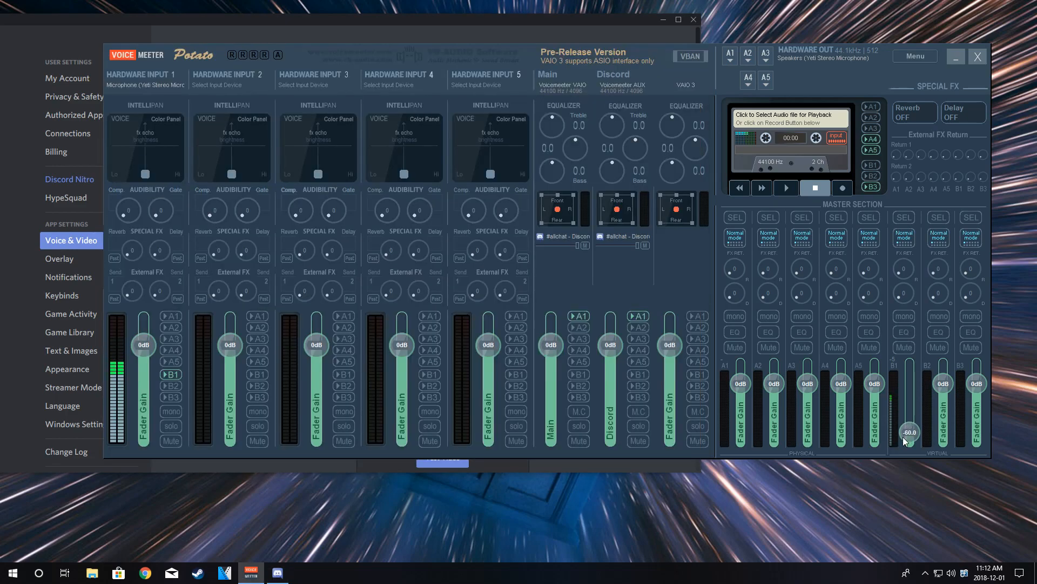
pyautogui.hotkey('alt', 'Tab')
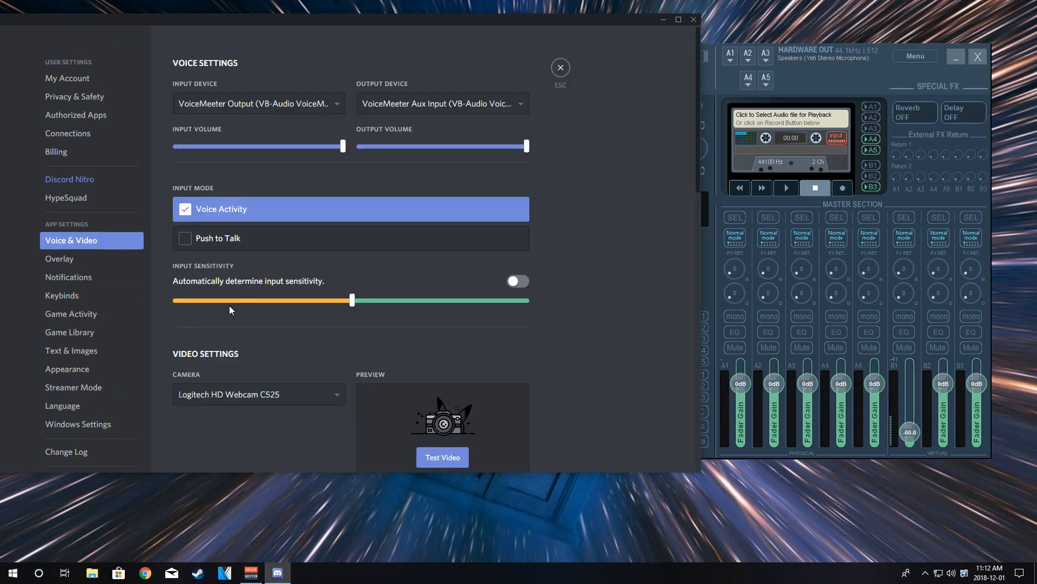
pyautogui.doubleClick(910, 432)
pyautogui.click(579, 18)
pyautogui.moveTo(579, 17); pyautogui.dragTo(748, 29)
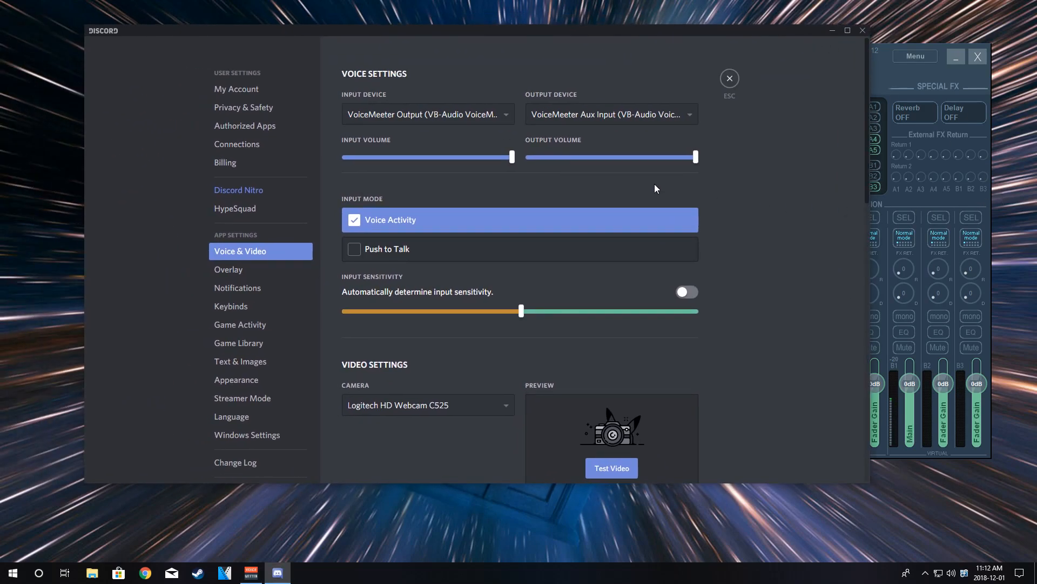
# Close Discord's user settings and the Discord window to uncover the Voicemeeter mixer.
pyautogui.click(859, 33)
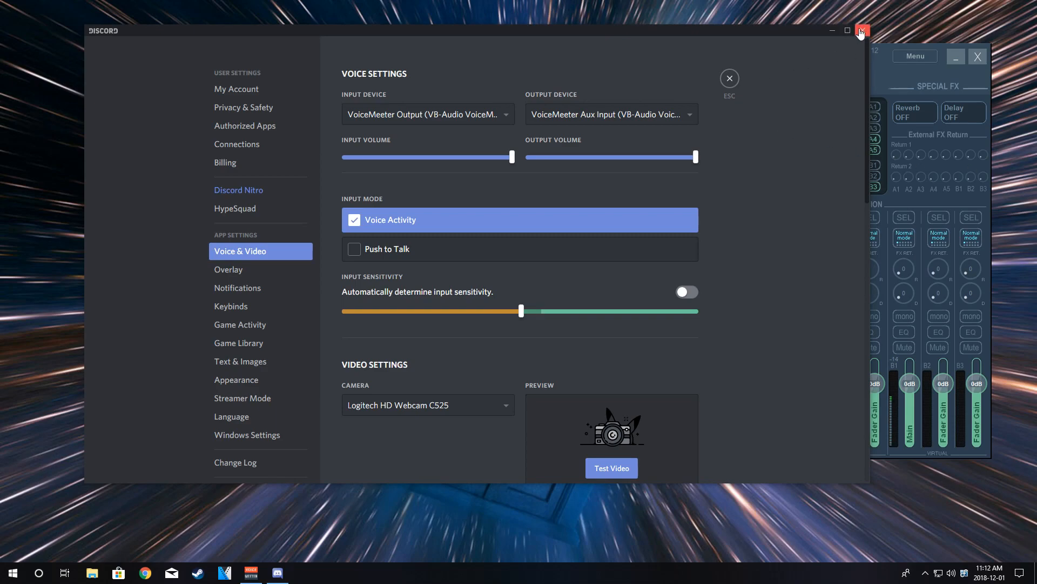
pyautogui.click(729, 79)
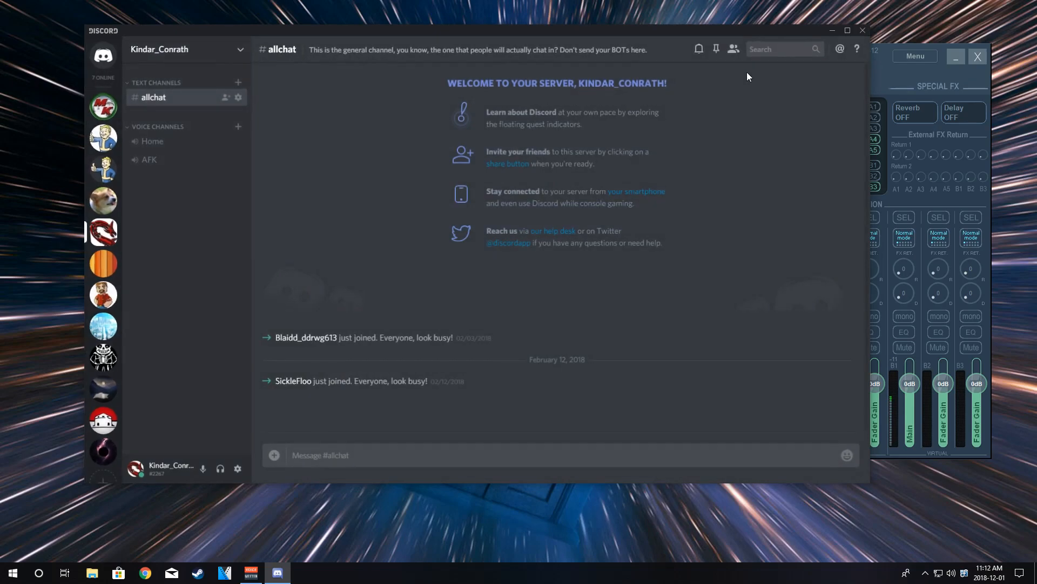
pyautogui.click(861, 33)
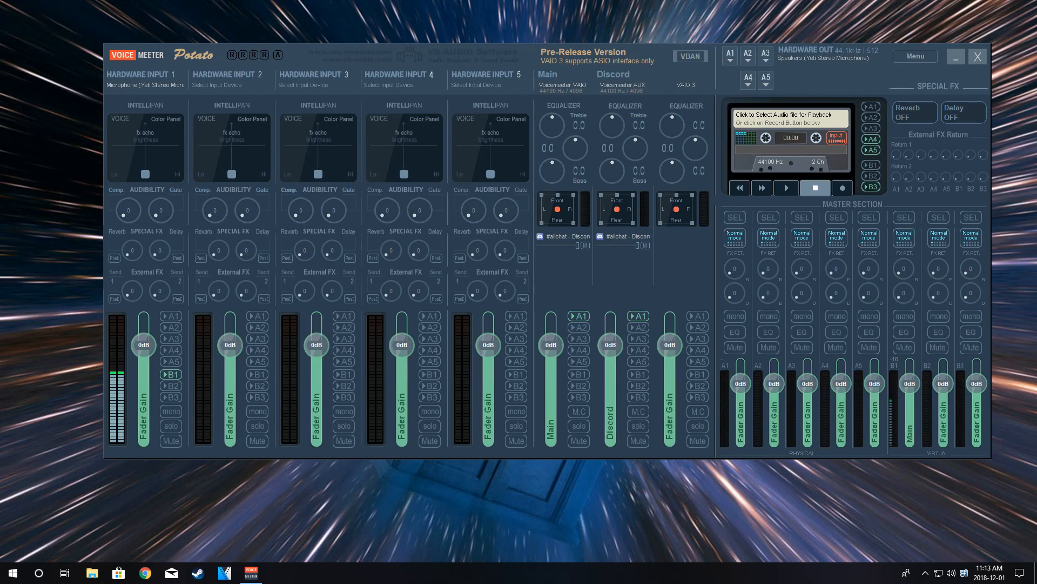
# Bring the OBS window in front of Voicemeeter and open its Audio settings.
pyautogui.moveTo(1036, 65); pyautogui.dragTo(376, 33)
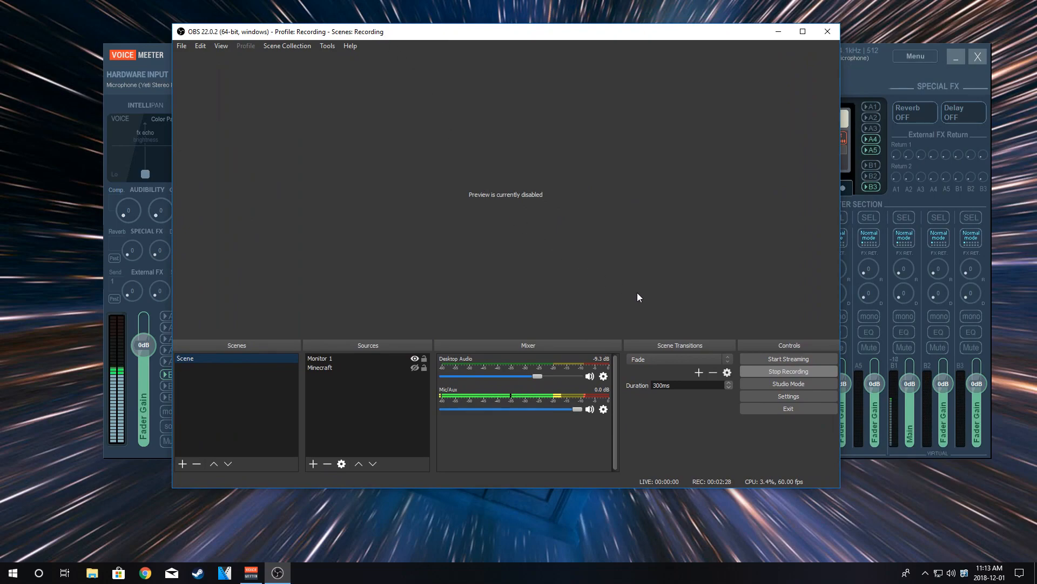
pyautogui.click(786, 396)
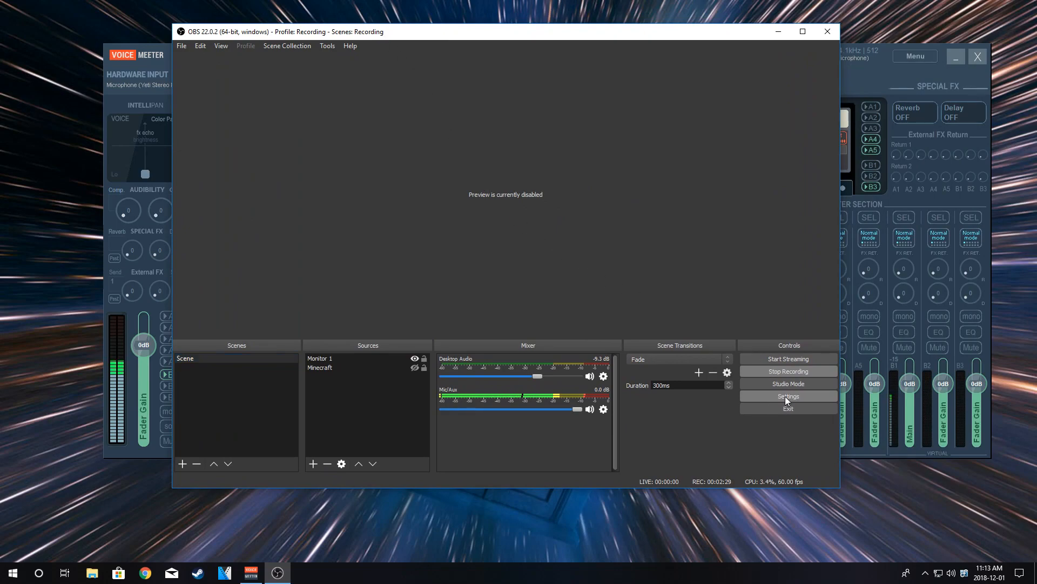
pyautogui.click(287, 170)
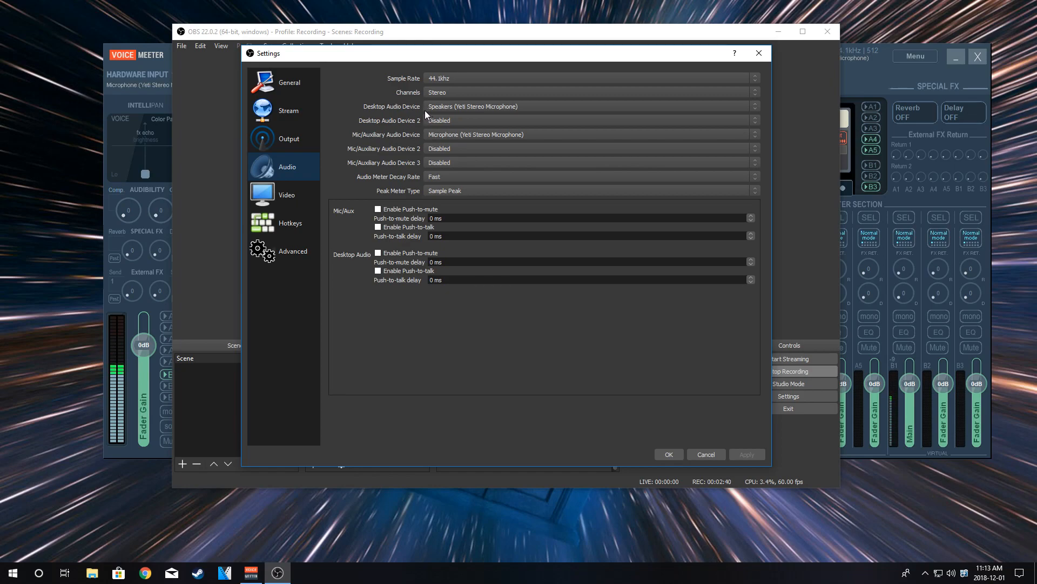
# Review the devices available for OBS's Desktop Audio Device and Mic/Auxiliary Audio Device without changing either selection.
pyautogui.click(438, 106)
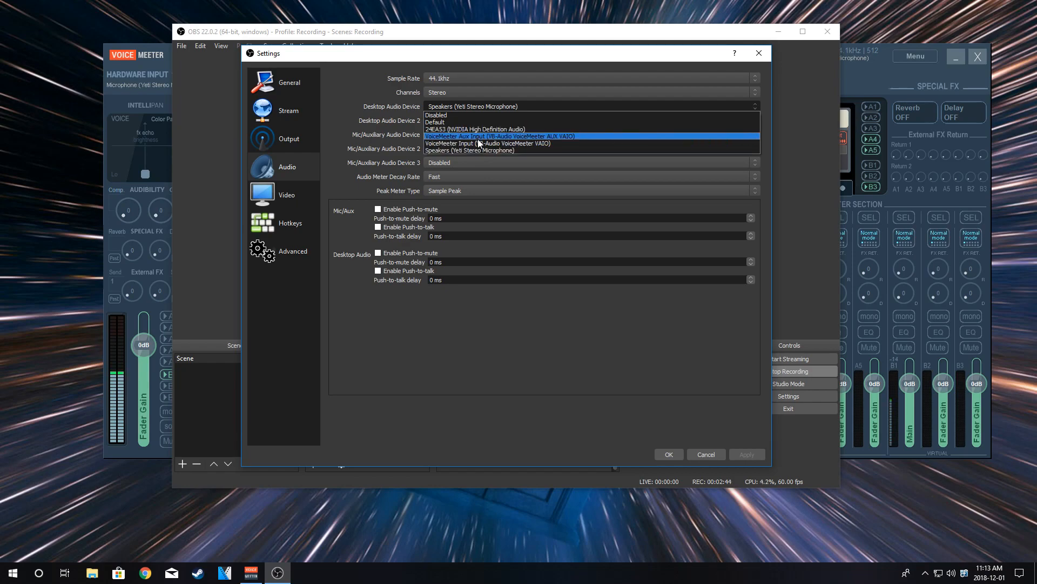
pyautogui.click(351, 113)
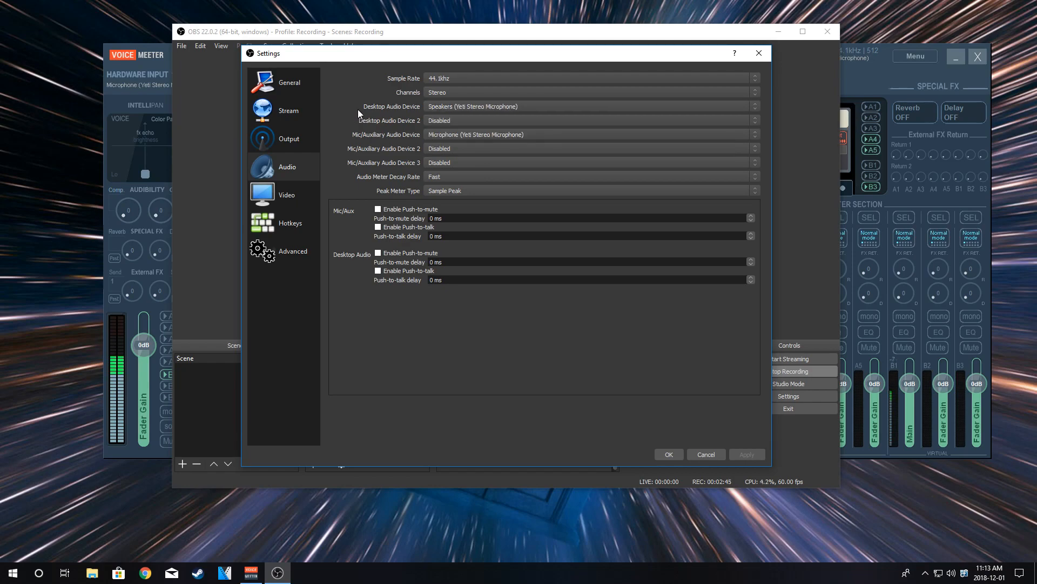
pyautogui.click(447, 134)
pyautogui.click(384, 147)
pyautogui.click(457, 138)
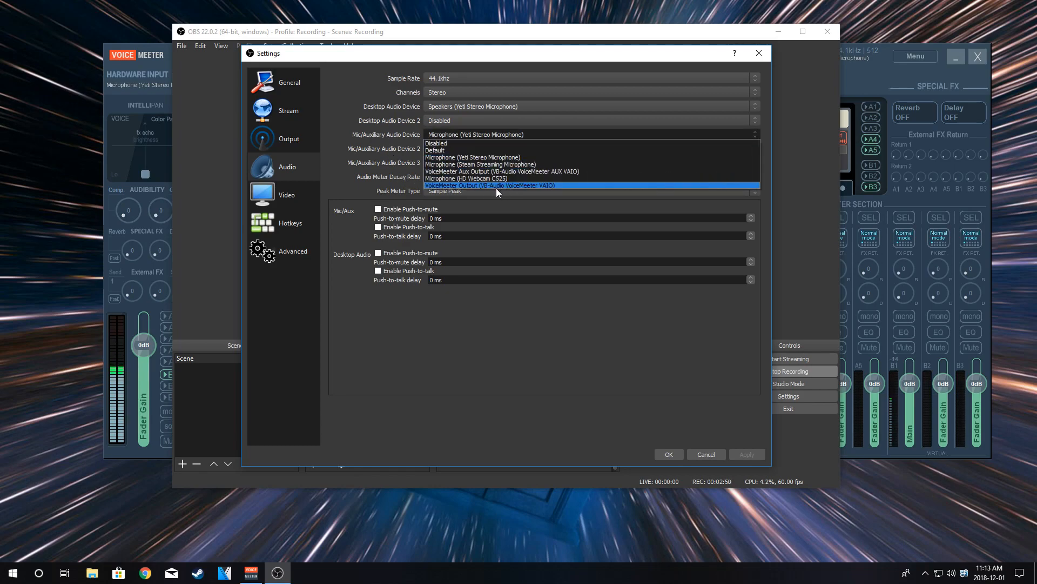
pyautogui.click(350, 149)
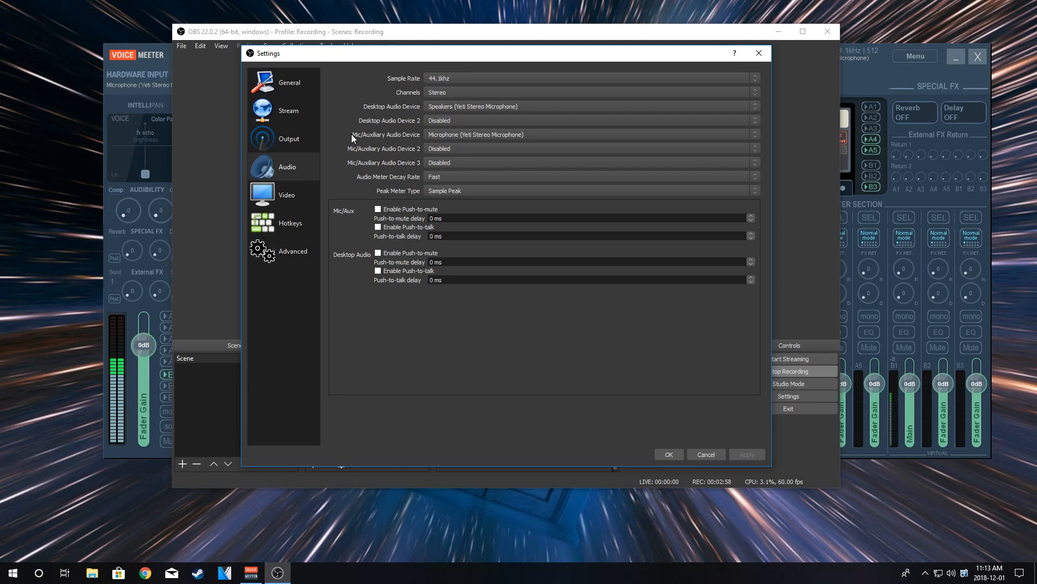
# Set Desktop Audio Device to VoiceMeeter Input (VB-Audio VoiceMeeter VAIO) and Desktop Audio Device 2 to VoiceMeeter Aux Input (VB-Audio VoiceMeeter AUX VAIO).
pyautogui.click(443, 108)
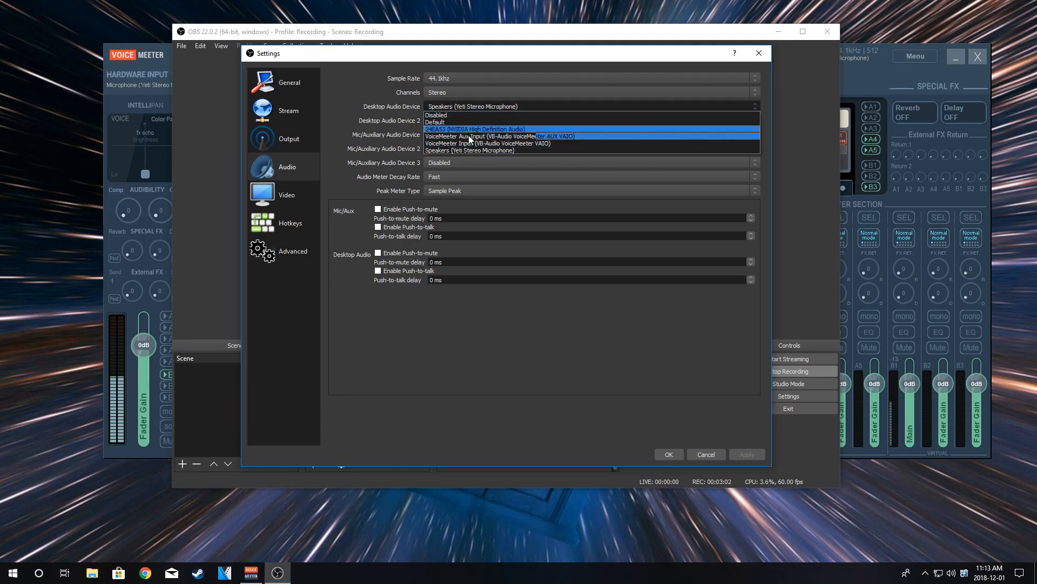
pyautogui.click(486, 144)
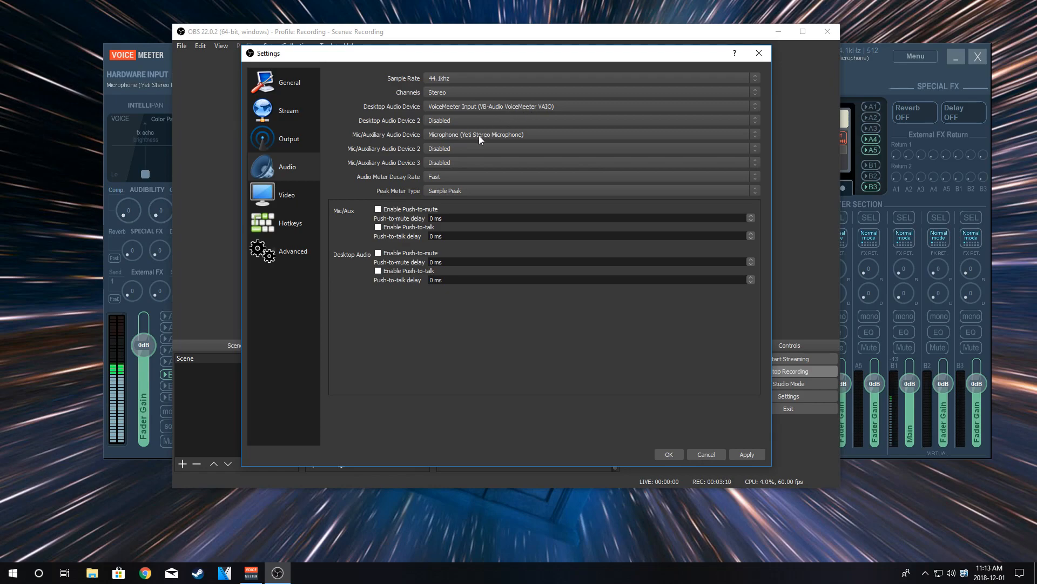
pyautogui.click(439, 136)
pyautogui.click(440, 135)
pyautogui.click(445, 121)
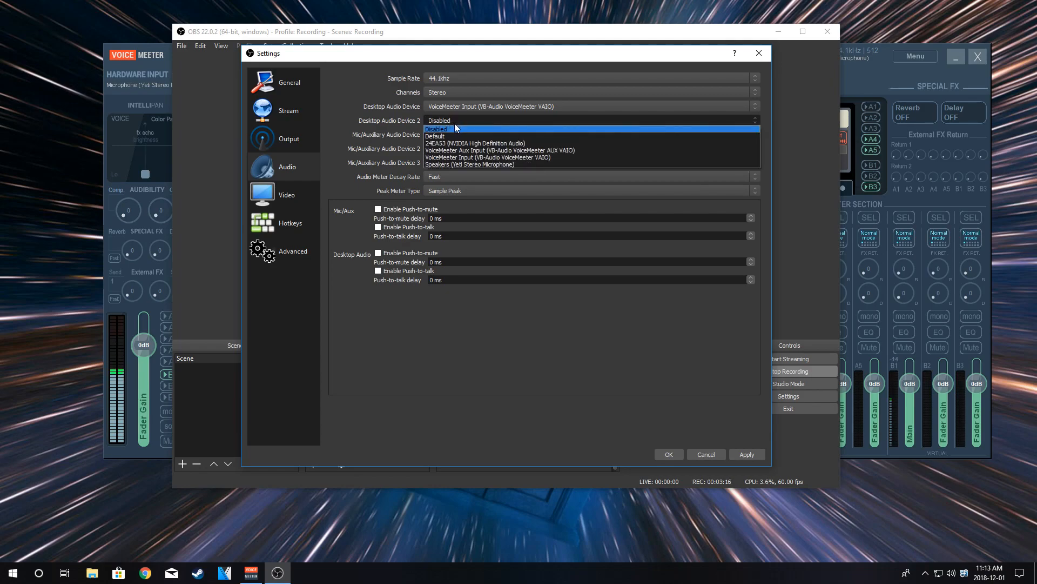
pyautogui.click(455, 123)
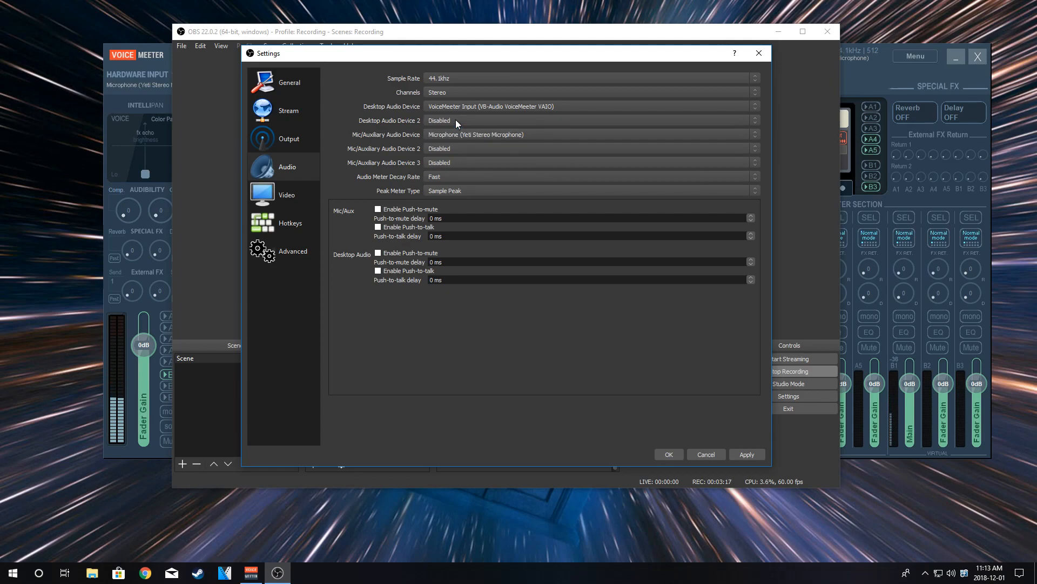
pyautogui.click(454, 148)
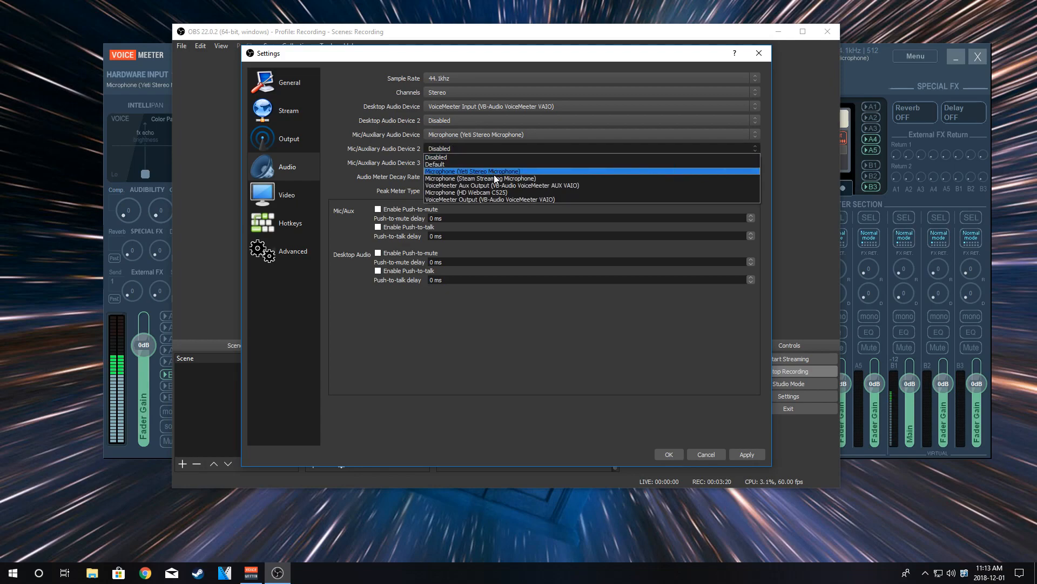
pyautogui.click(481, 120)
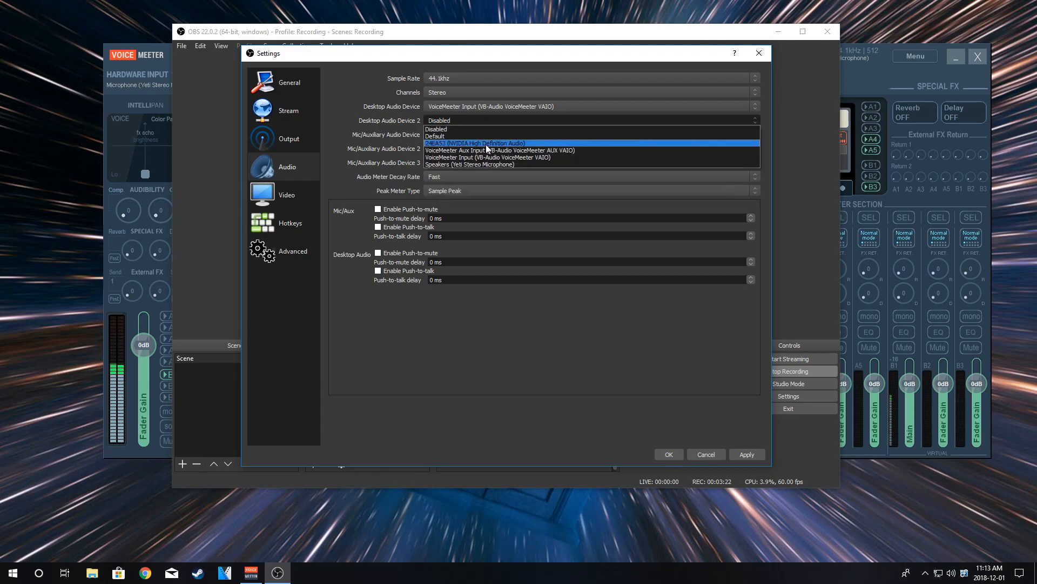
pyautogui.click(523, 150)
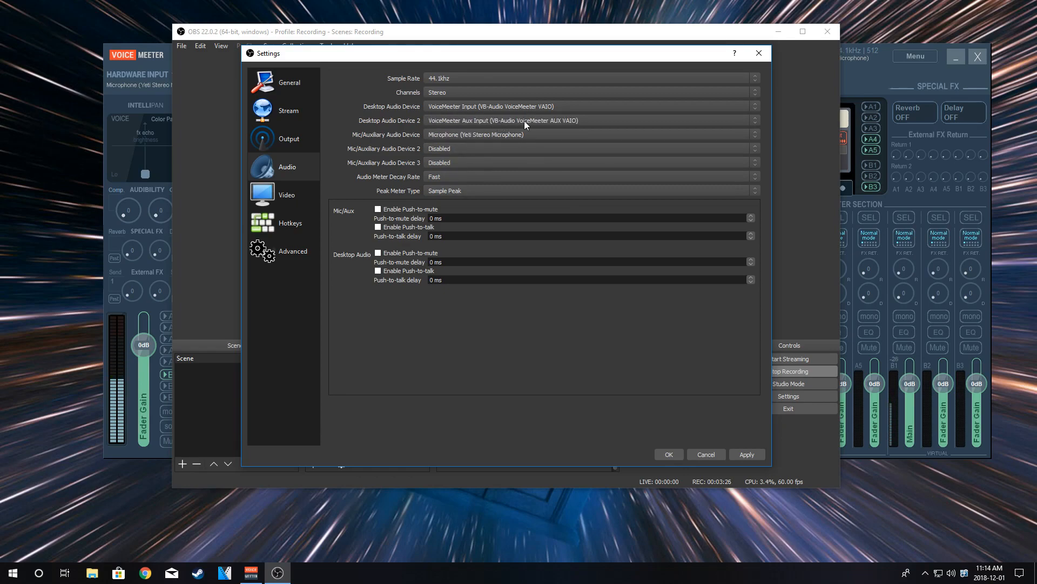
# Set Mic/Auxiliary Audio Device to VoiceMeeter Output (VB-Audio VoiceMeeter VAIO), apply the audio settings and close them.
pyautogui.click(445, 135)
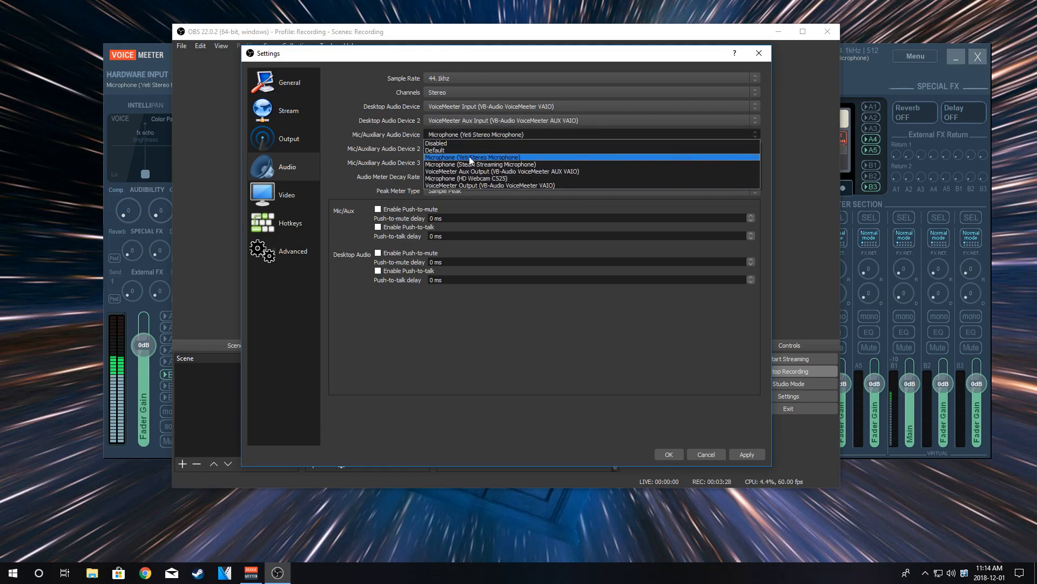
pyautogui.click(512, 185)
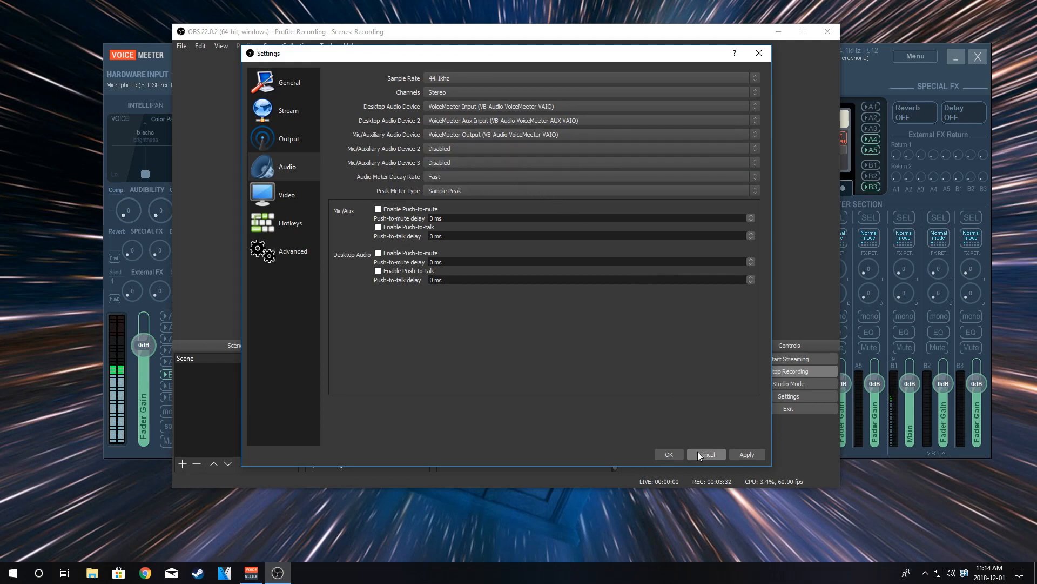
pyautogui.click(743, 456)
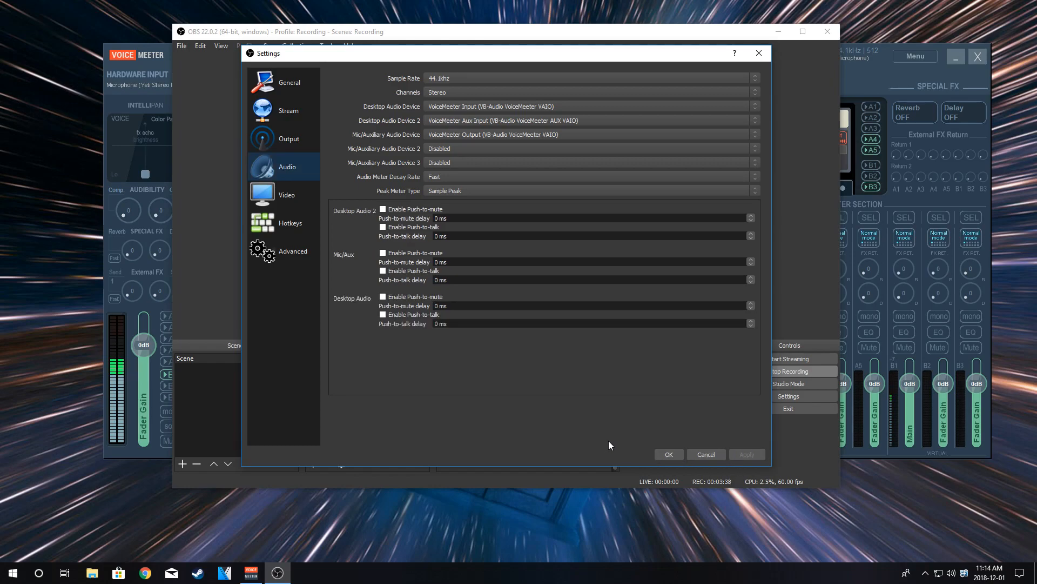
pyautogui.click(670, 454)
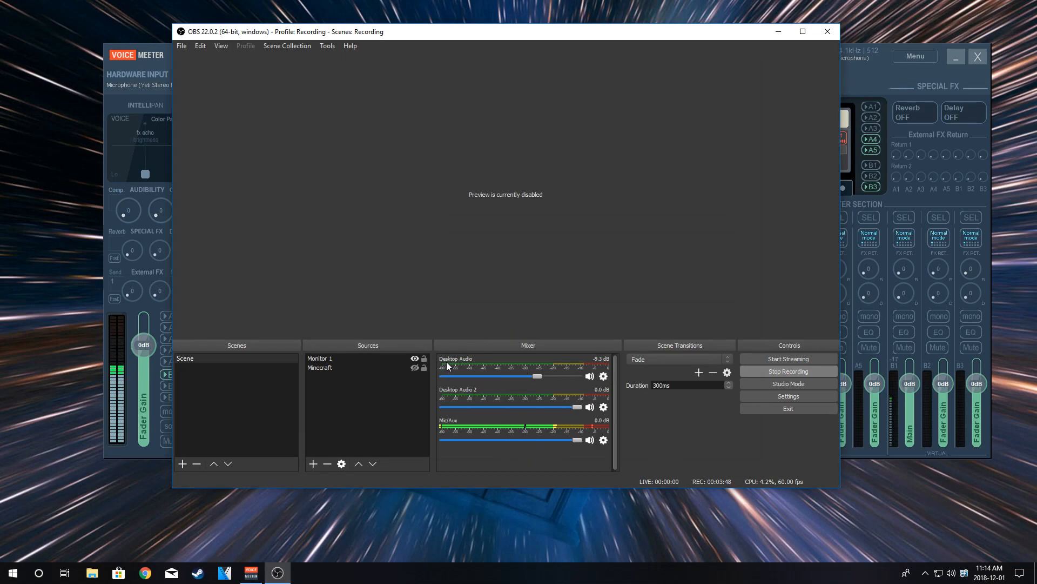
# Test the Calendar Reminder sound in the Windows Sound dialog, check the OBS mixer meters, and cancel the dialog.
pyautogui.rightClick(951, 573)
pyautogui.click(946, 543)
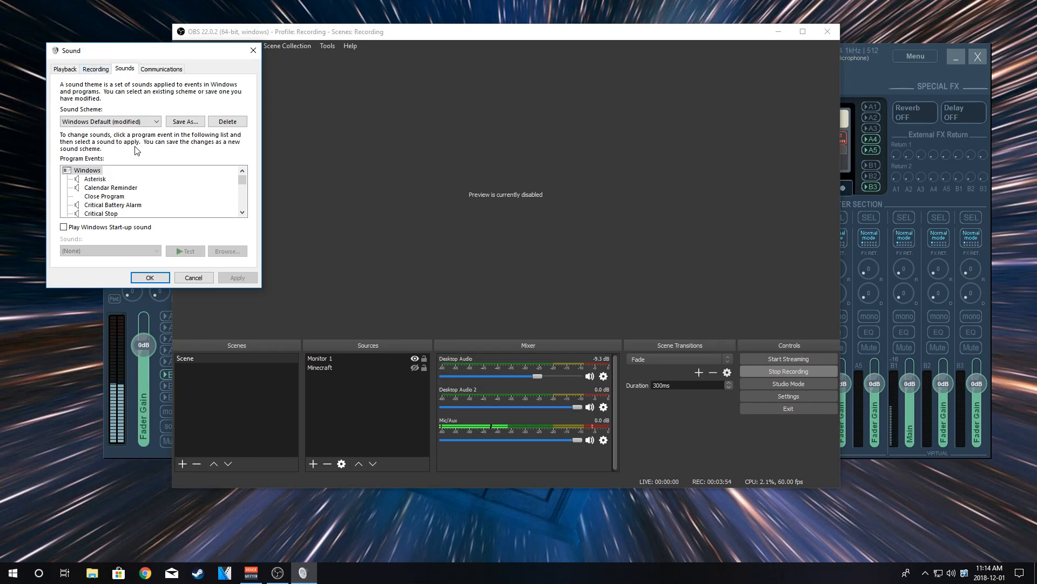
pyautogui.click(100, 187)
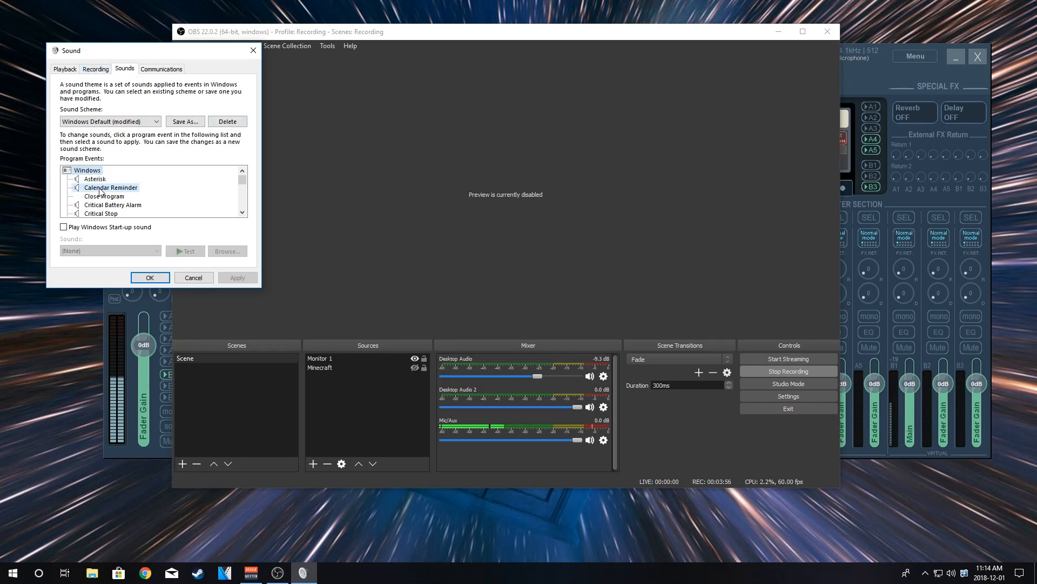
pyautogui.click(186, 252)
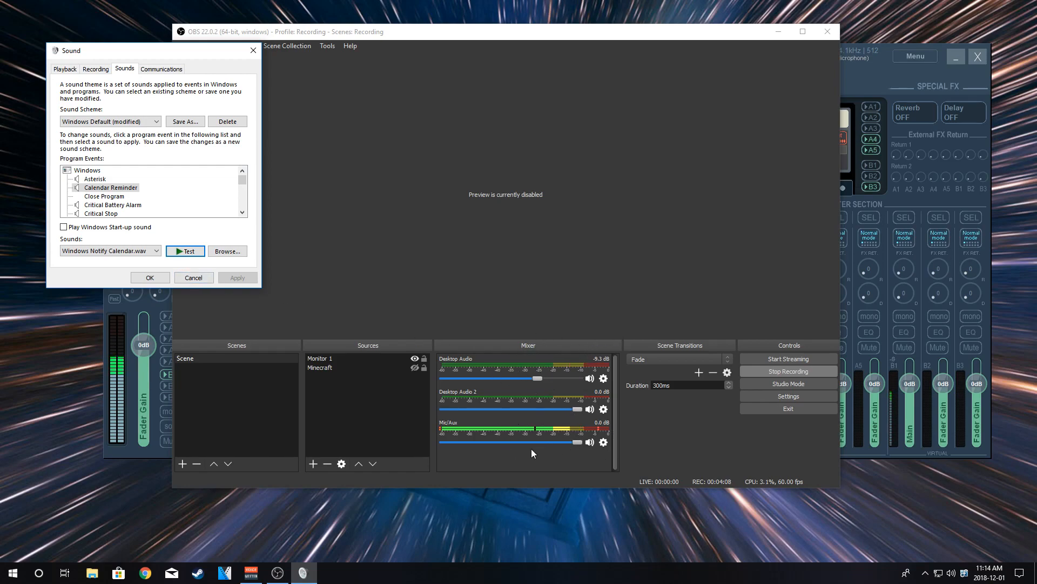
pyautogui.click(189, 279)
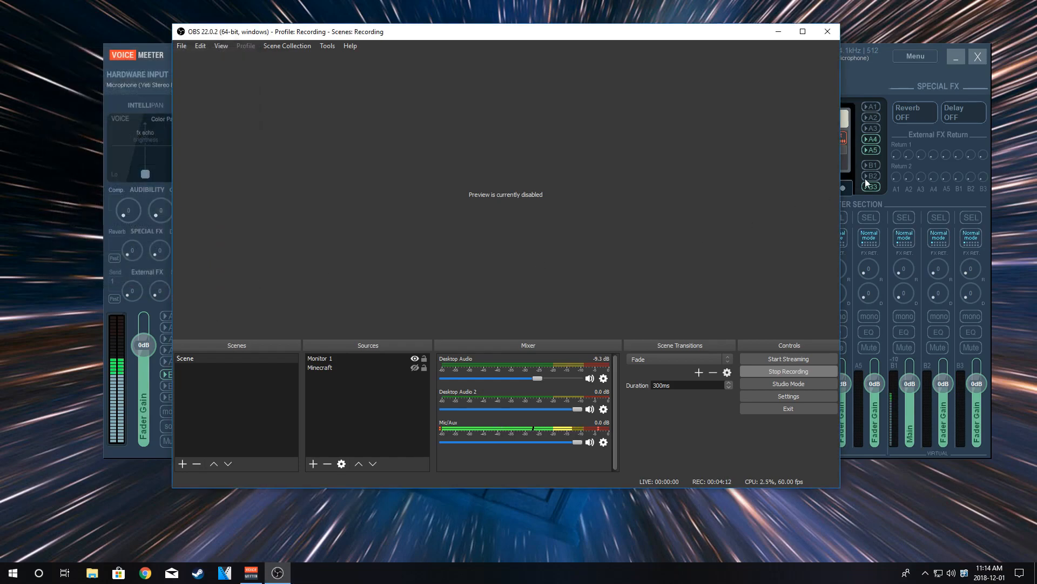
# Reopen Discord from the background and move its window onto the other monitor.
pyautogui.click(925, 572)
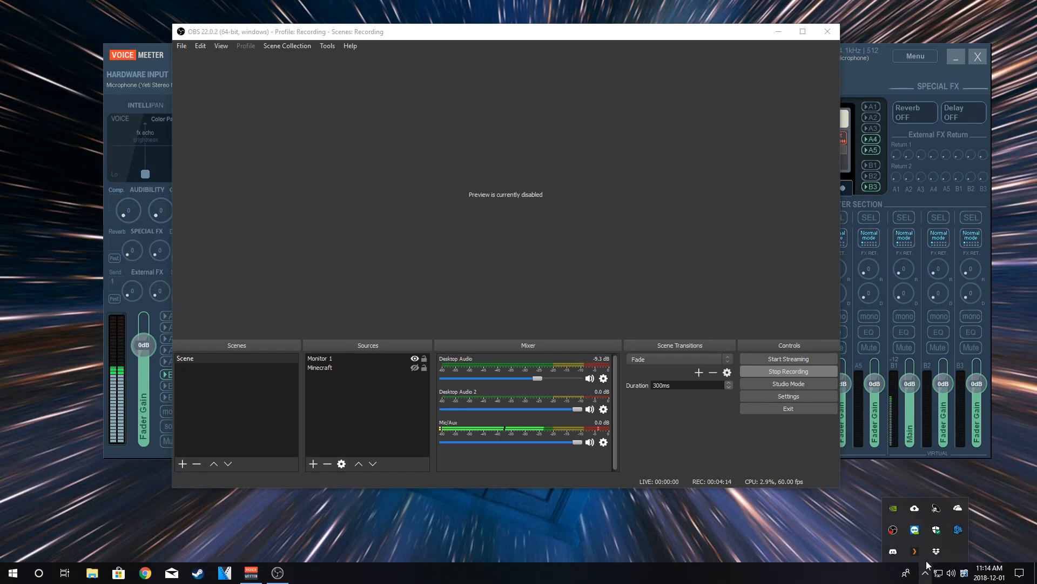
pyautogui.click(893, 550)
pyautogui.moveTo(652, 35); pyautogui.dragTo(1036, 43)
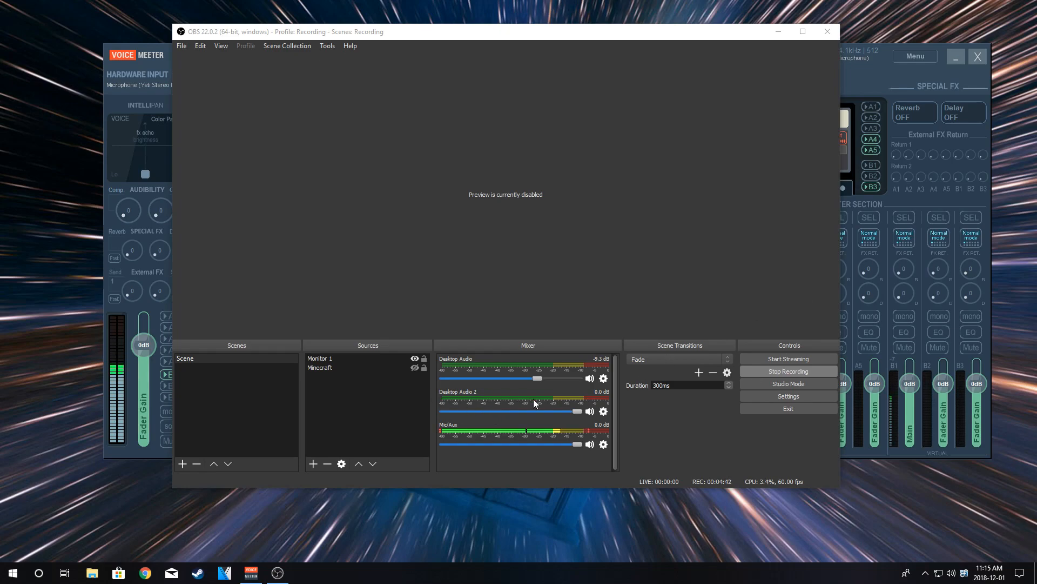
# Examine the track assignments of the OBS audio sources in Advanced Audio Properties and close the dialog.
pyautogui.click(604, 412)
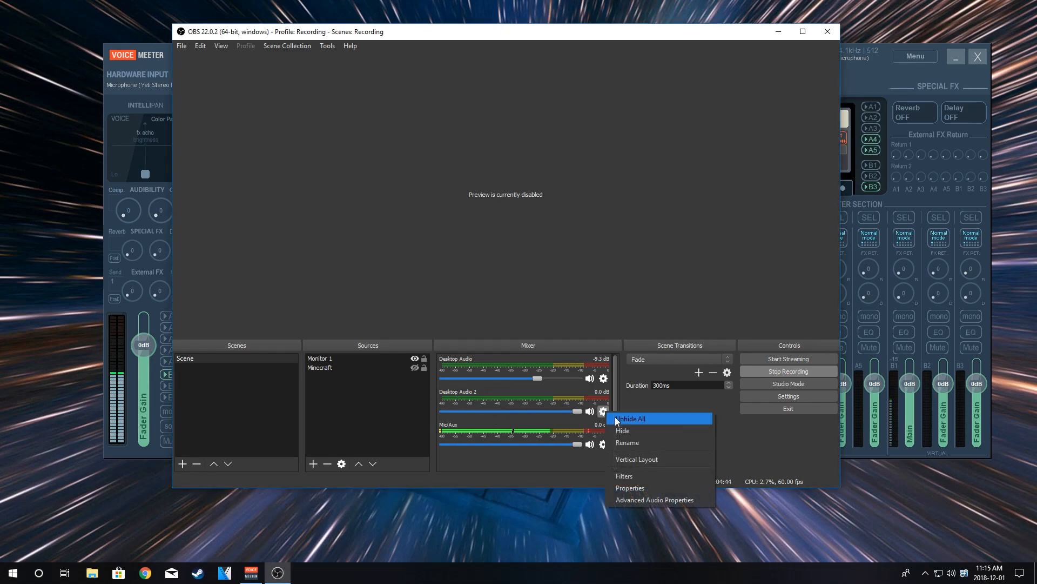
pyautogui.click(677, 489)
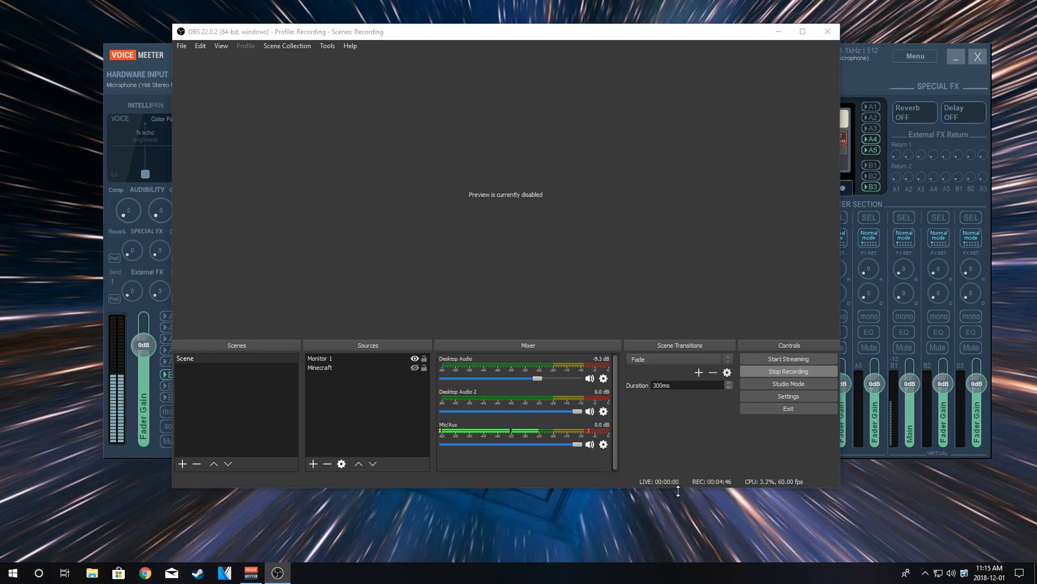
pyautogui.click(676, 409)
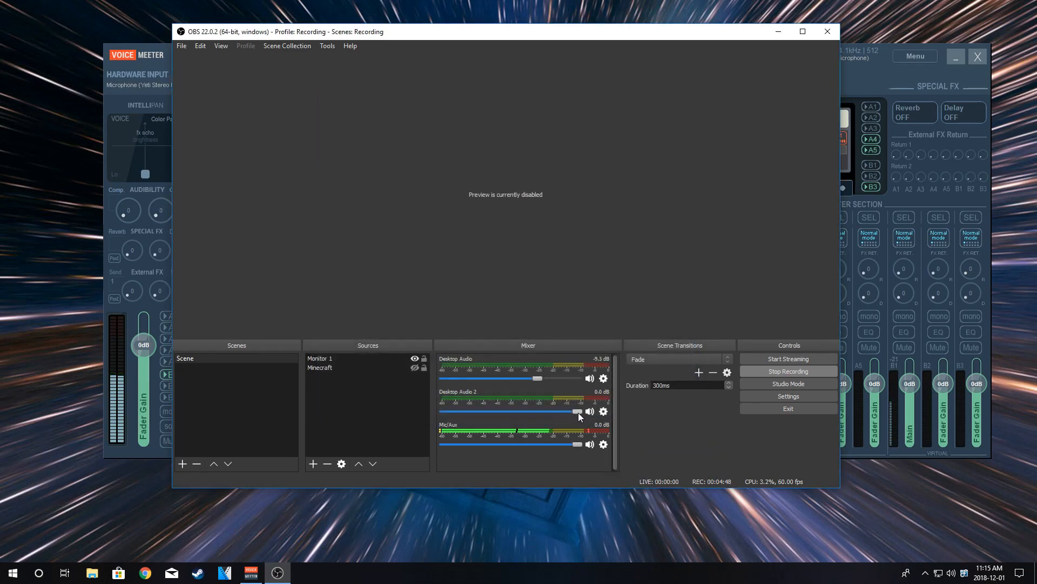
pyautogui.click(603, 411)
pyautogui.click(668, 499)
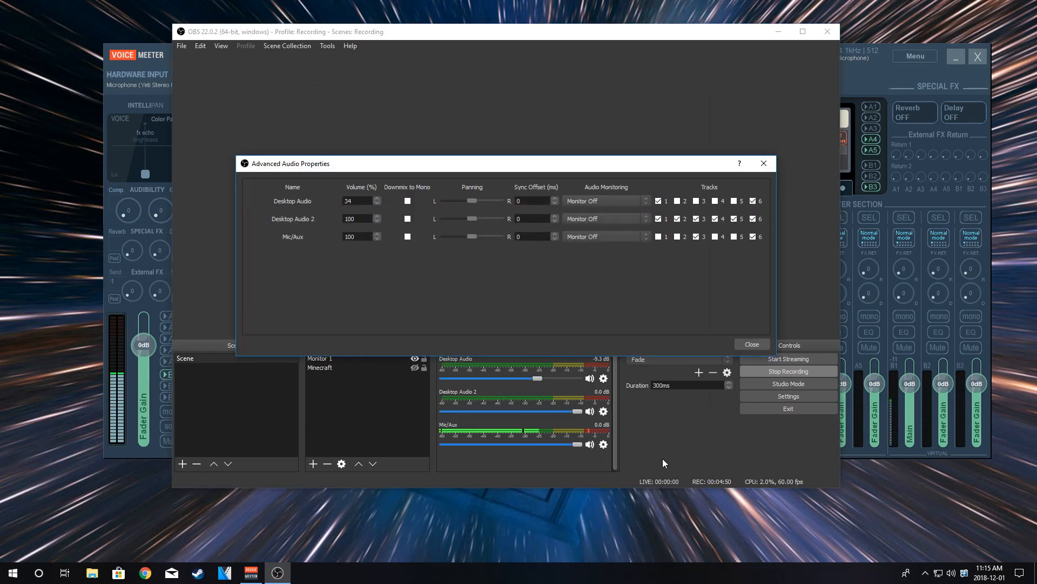
pyautogui.click(766, 164)
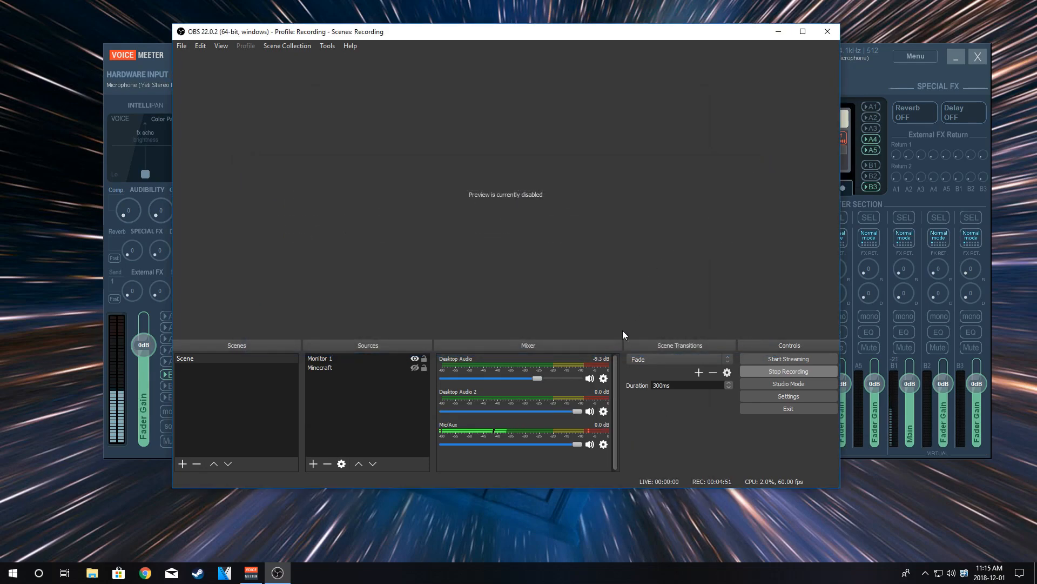
# Reopen the OBS settings and examine the Audio page and the Output page's streaming, recording, replay buffer and audio track options.
pyautogui.click(759, 396)
pyautogui.click(287, 167)
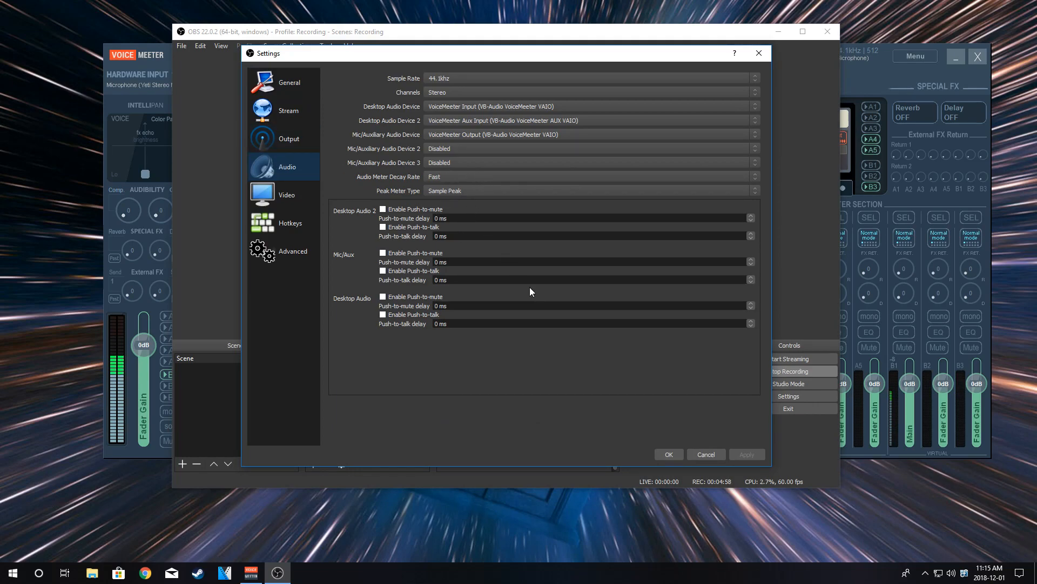
pyautogui.click(286, 139)
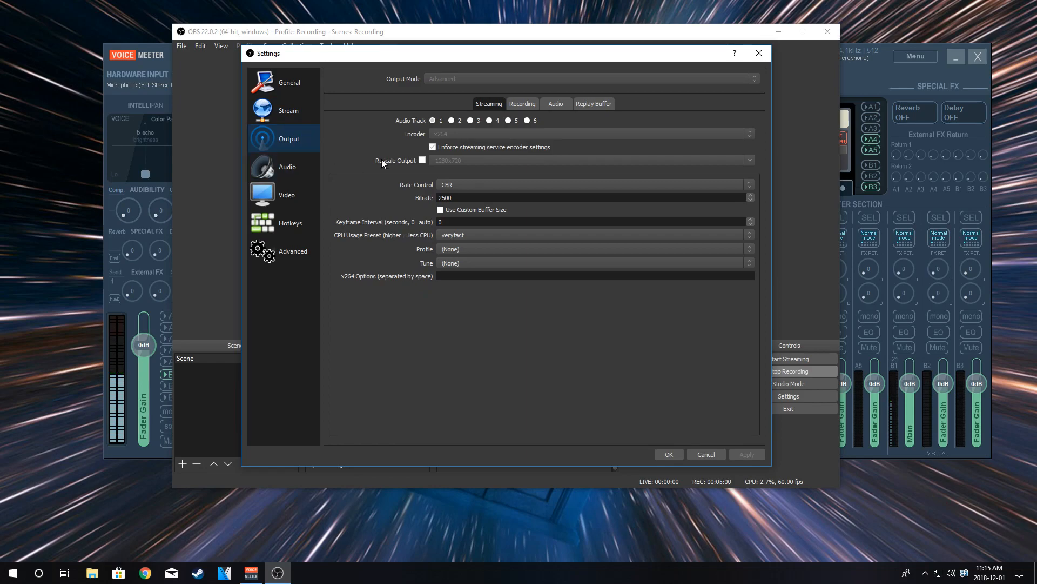
pyautogui.click(535, 102)
pyautogui.click(602, 104)
pyautogui.click(553, 104)
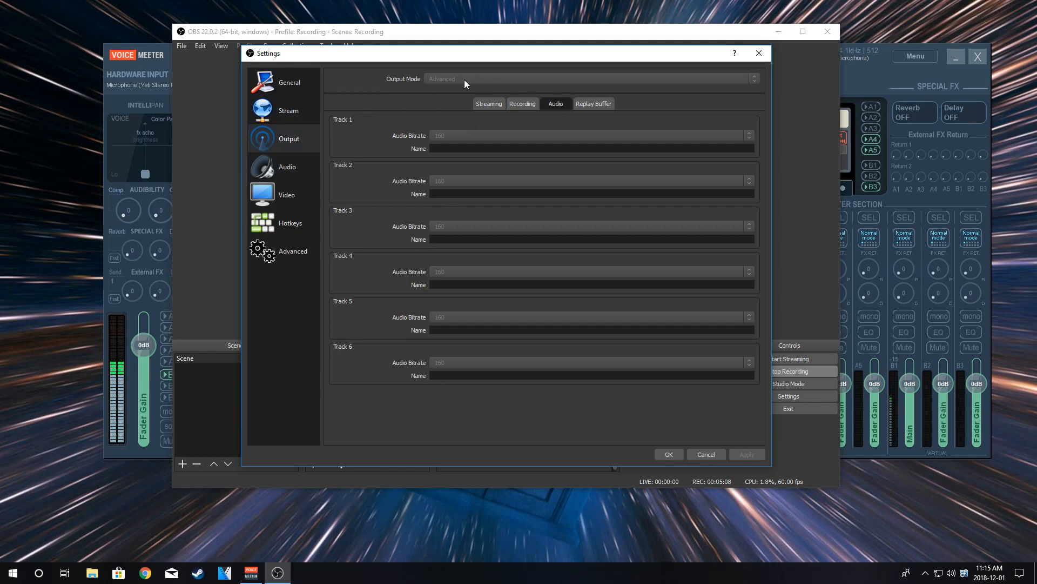
# Compare the streaming track selection with the per-track audio options in the OBS Output settings.
pyautogui.click(485, 103)
pyautogui.click(555, 104)
pyautogui.click(478, 106)
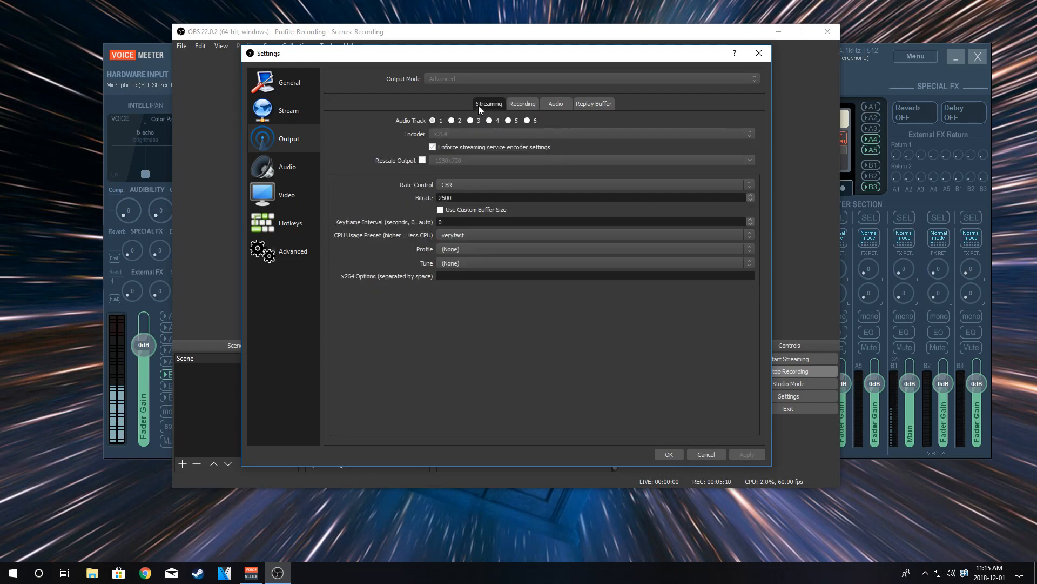
pyautogui.click(558, 104)
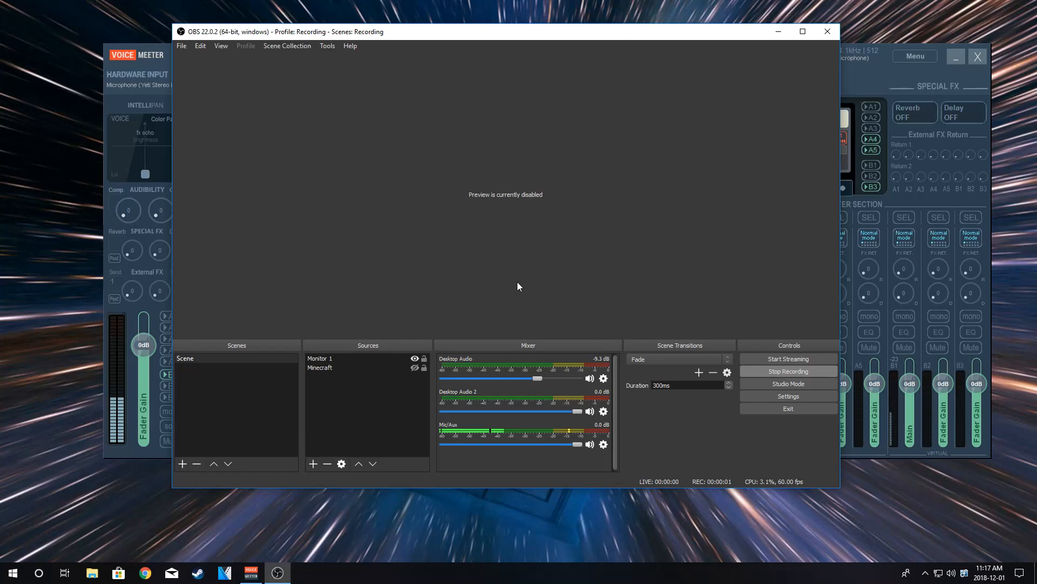
# Rename the Desktop Audio source in the OBS mixer as System/Game.
pyautogui.rightClick(461, 359)
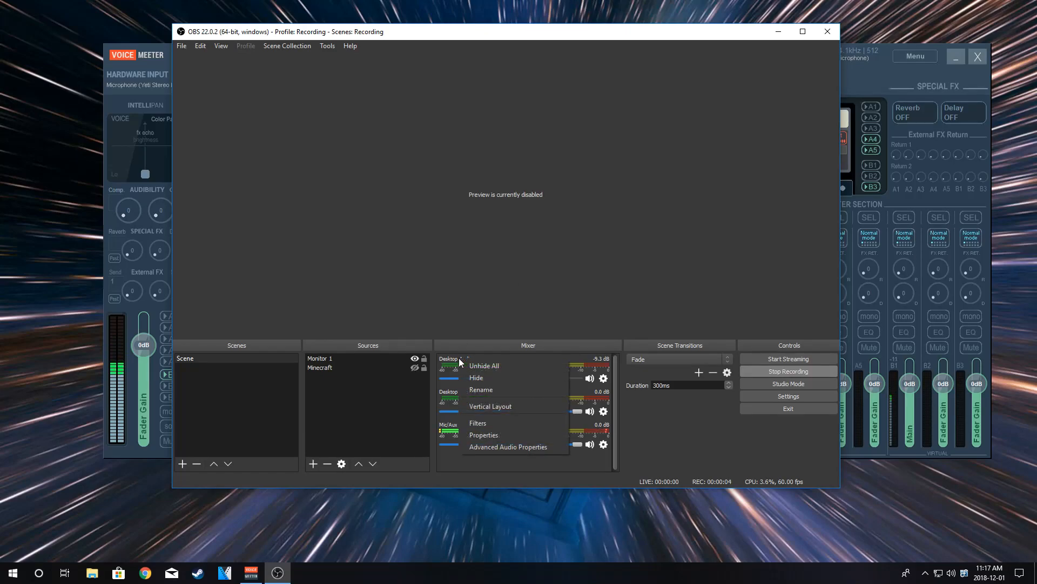
pyautogui.click(500, 393)
pyautogui.write('Sy')
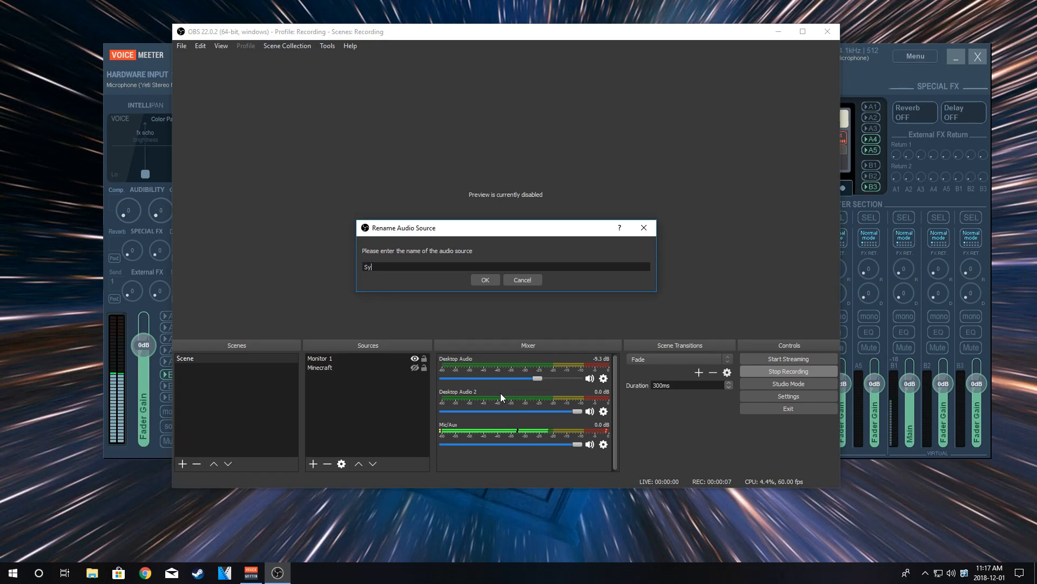
pyautogui.write('stem/Game')
pyautogui.press('Return')
# Rename the Desktop Audio 2 source in the mixer as Discord/Chat.
pyautogui.rightClick(465, 394)
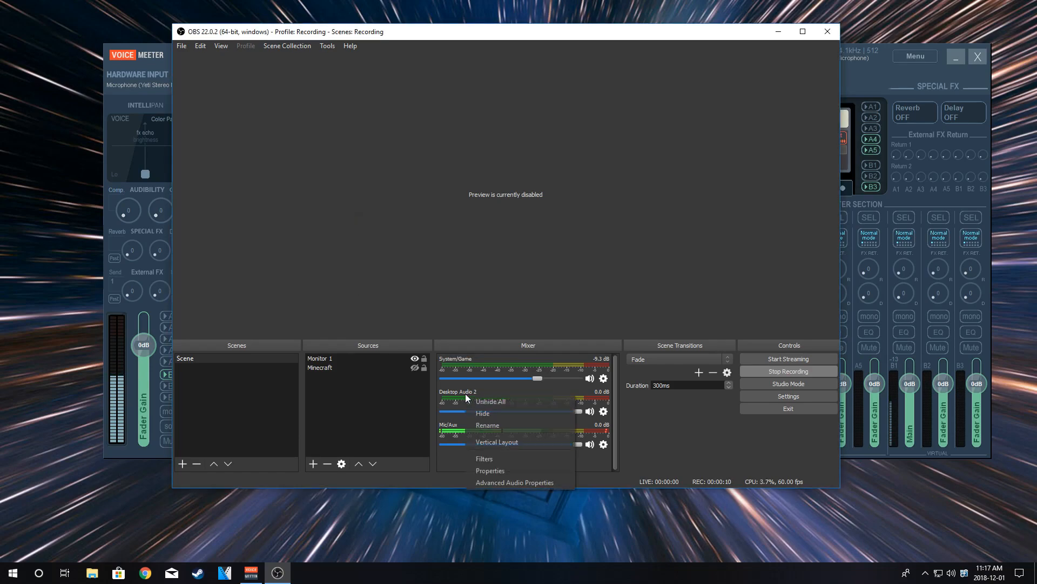
pyautogui.click(504, 427)
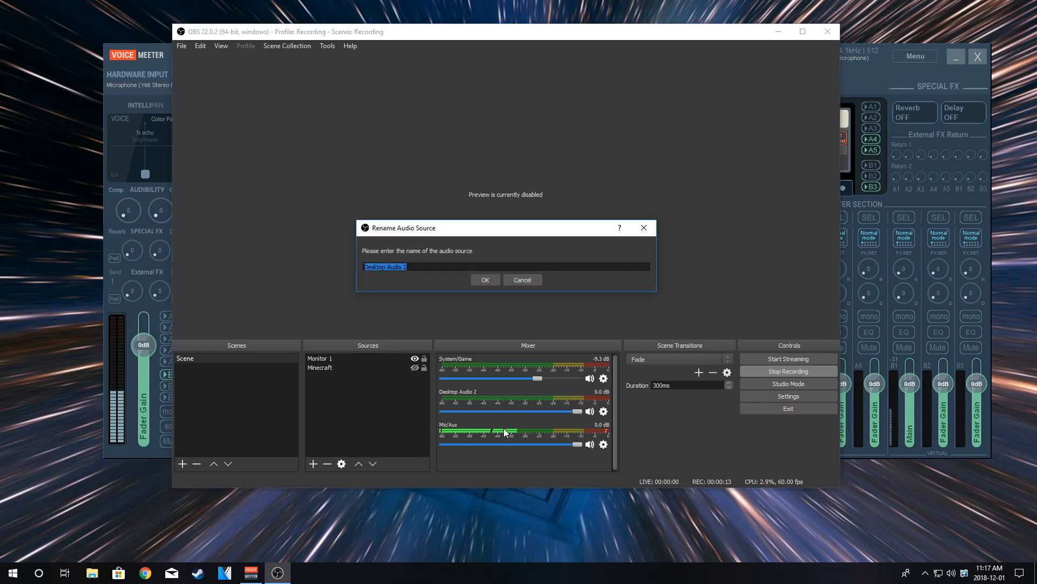
pyautogui.write('Discord/Chat')
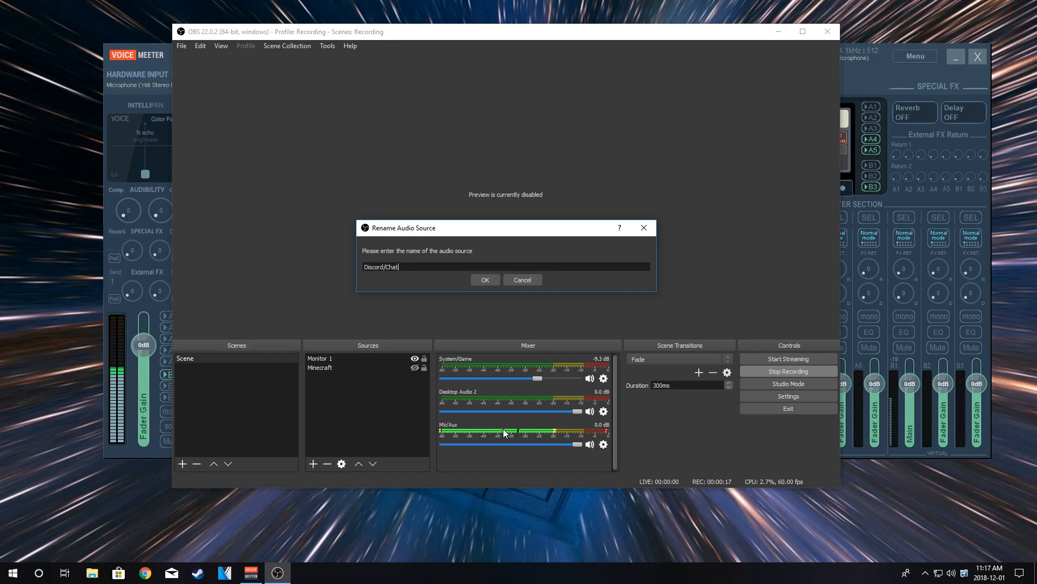
pyautogui.press('Return')
# Rename the Mic/Aux source in the mixer as Microphone.
pyautogui.rightClick(448, 425)
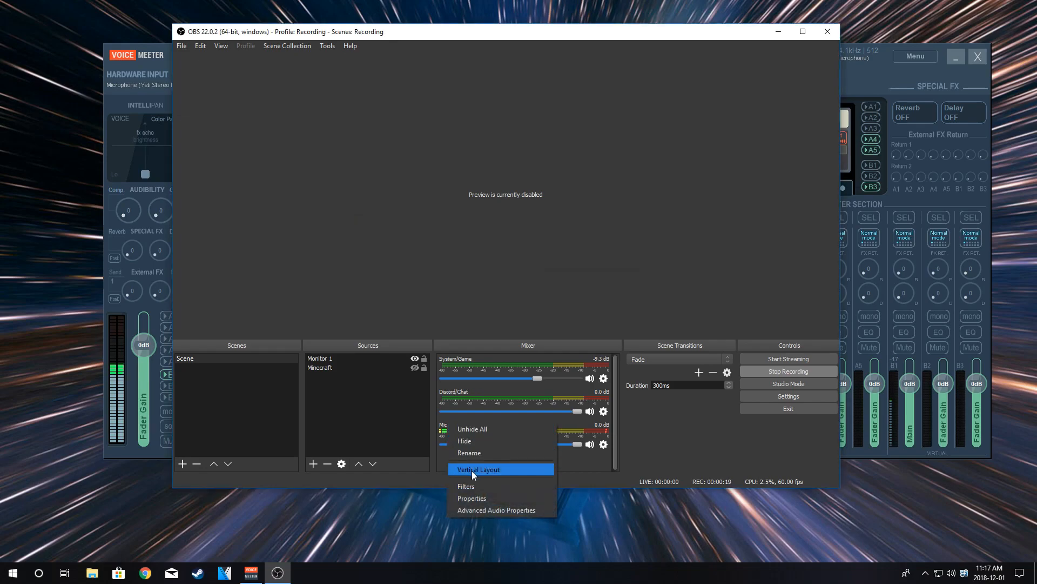
pyautogui.click(478, 457)
pyautogui.write('Microphone')
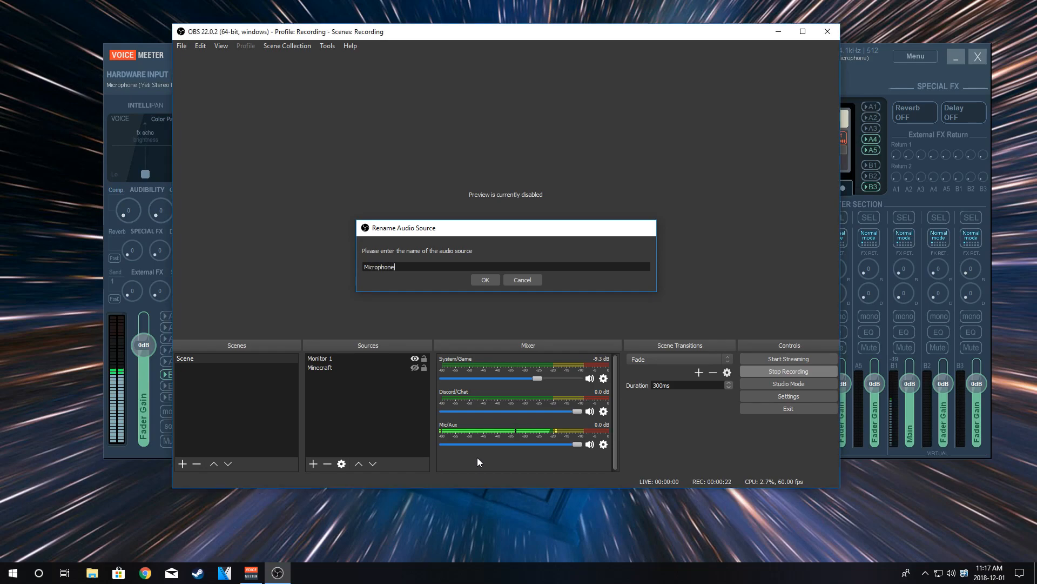
pyautogui.press('Return')
# Examine the audio track names in the OBS Output settings and cancel the dialog.
pyautogui.click(779, 394)
pyautogui.click(290, 139)
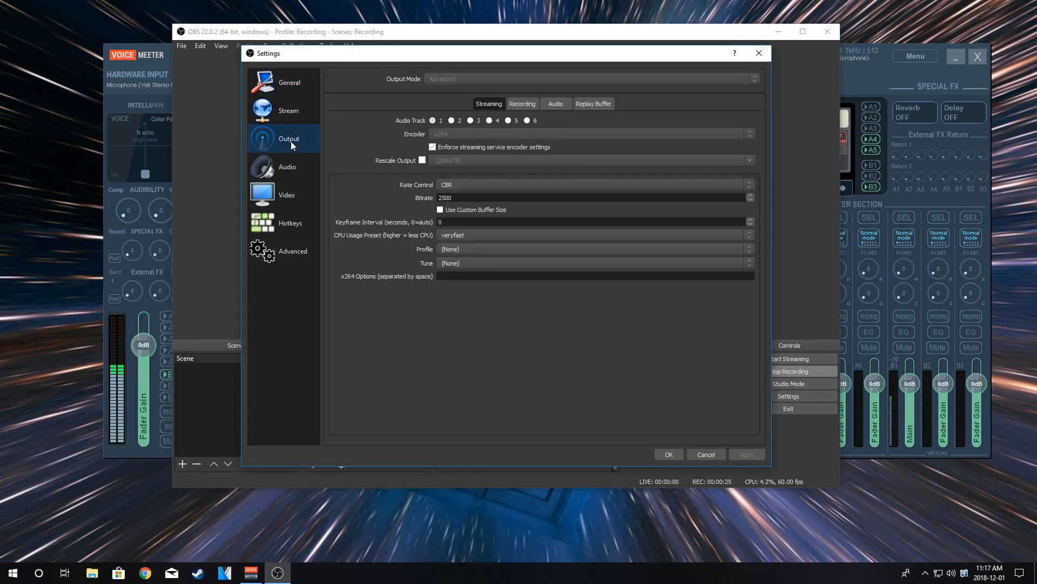
pyautogui.click(556, 104)
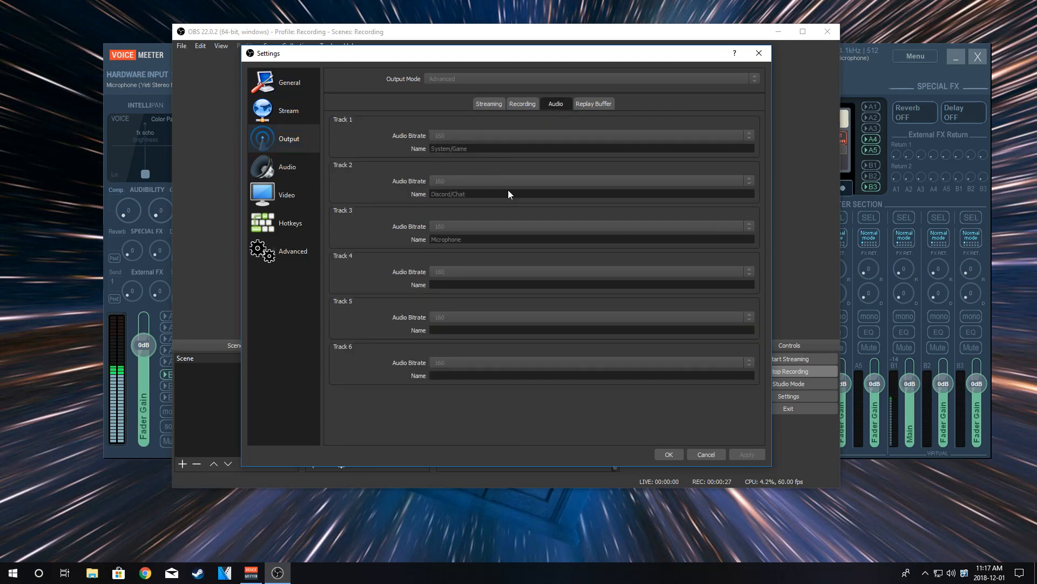
pyautogui.click(705, 453)
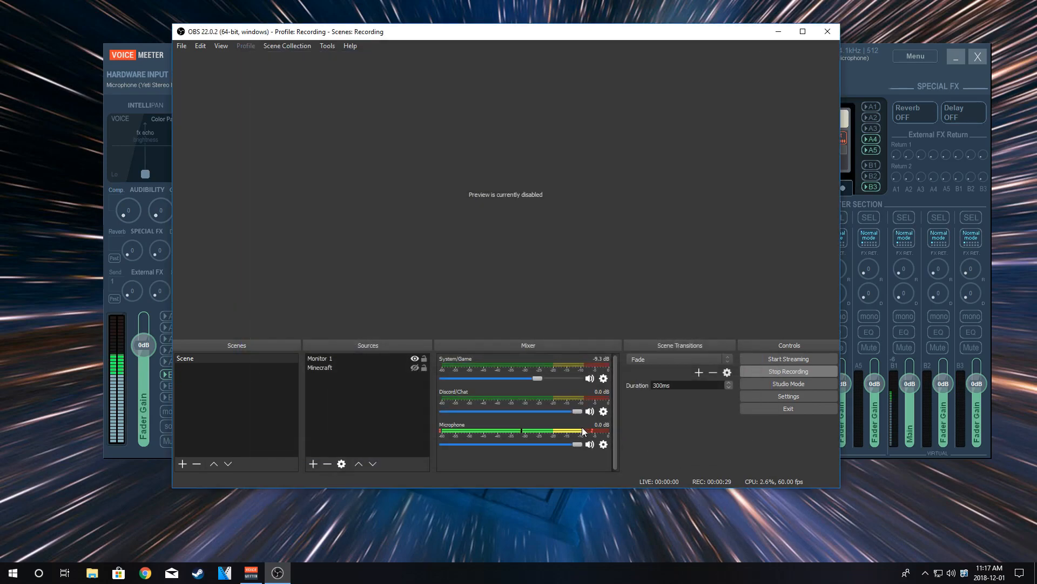
# Remove the Microphone source from track 3 in Advanced Audio Properties and close the dialog.
pyautogui.click(603, 378)
pyautogui.click(640, 468)
pyautogui.click(604, 411)
pyautogui.click(643, 496)
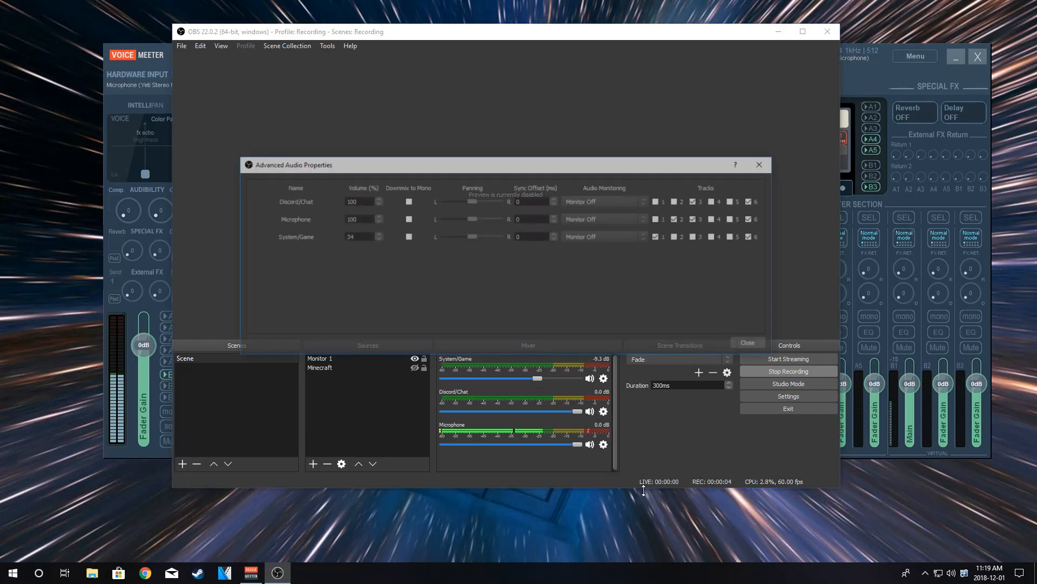
pyautogui.click(696, 219)
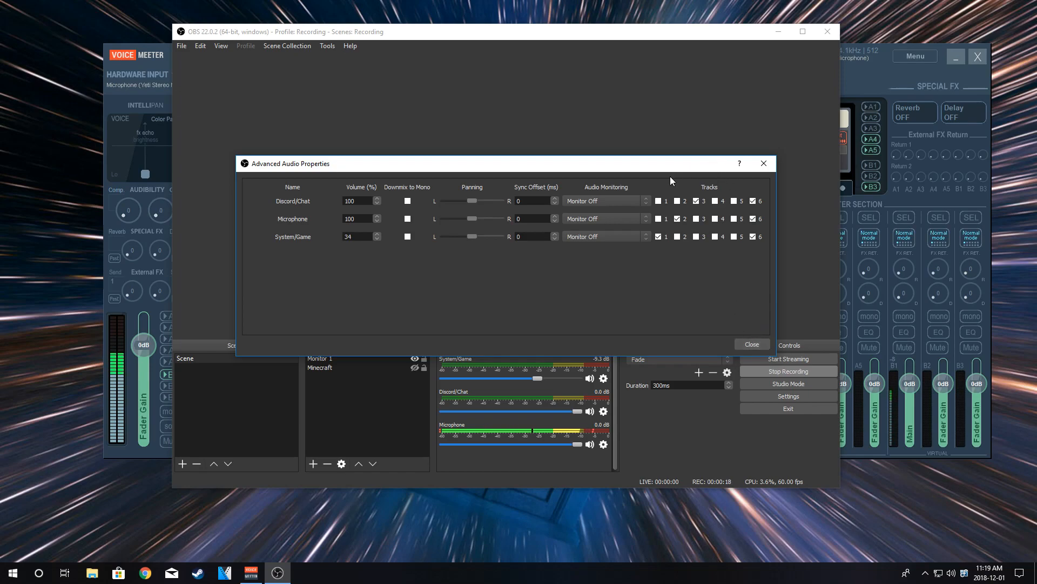
pyautogui.click(758, 343)
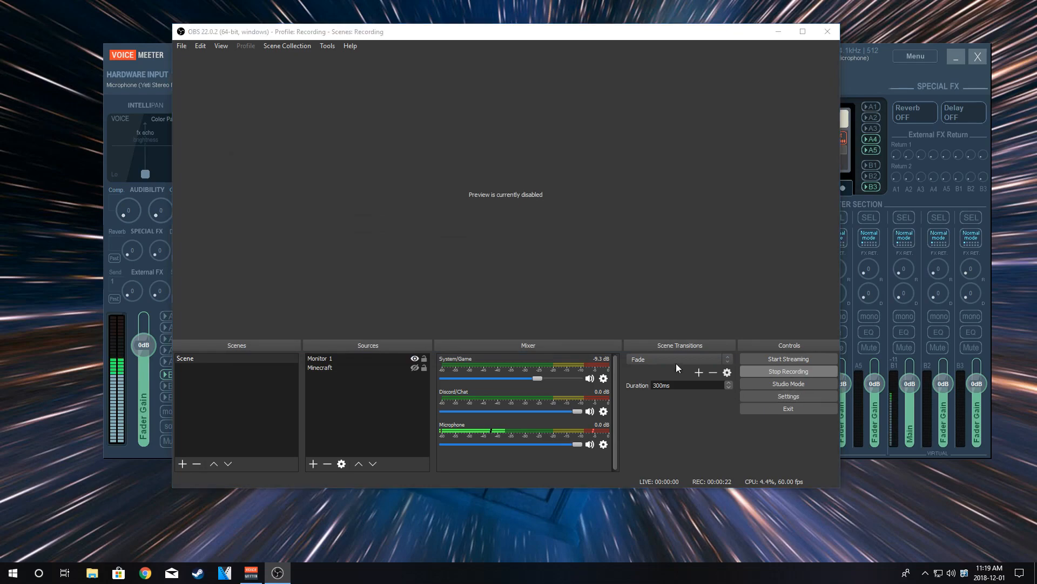
# Examine the streaming and recording track selections, audio track names and stream service options in the OBS settings, and close them.
pyautogui.click(765, 395)
pyautogui.click(289, 139)
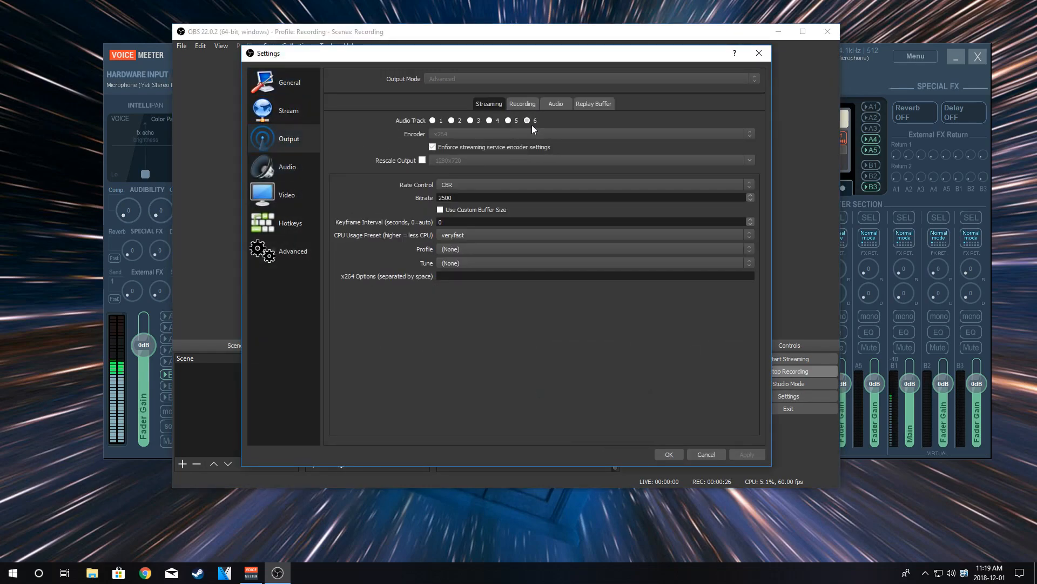
pyautogui.click(521, 103)
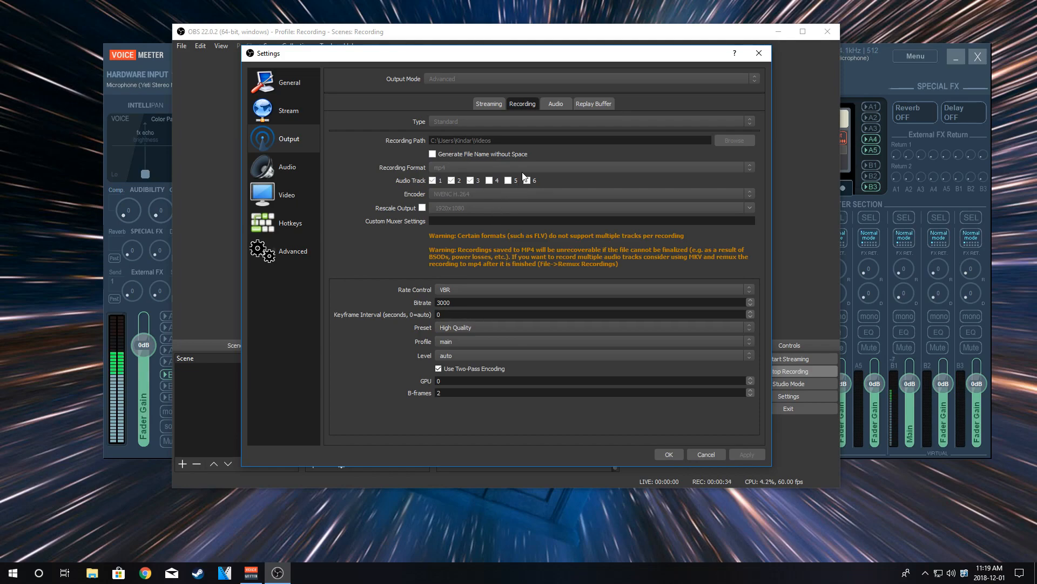
pyautogui.click(559, 106)
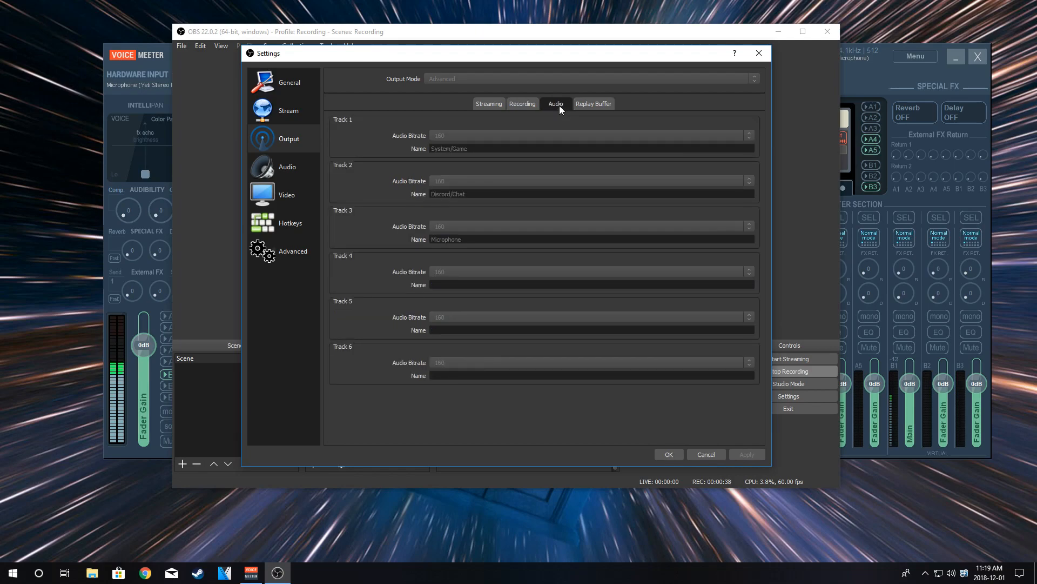
pyautogui.click(492, 99)
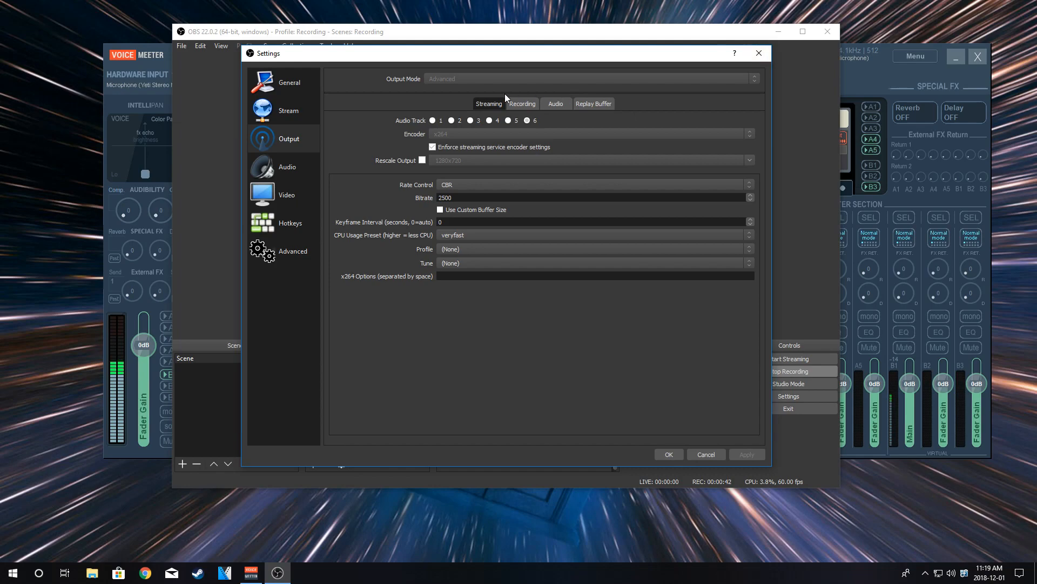
pyautogui.click(286, 108)
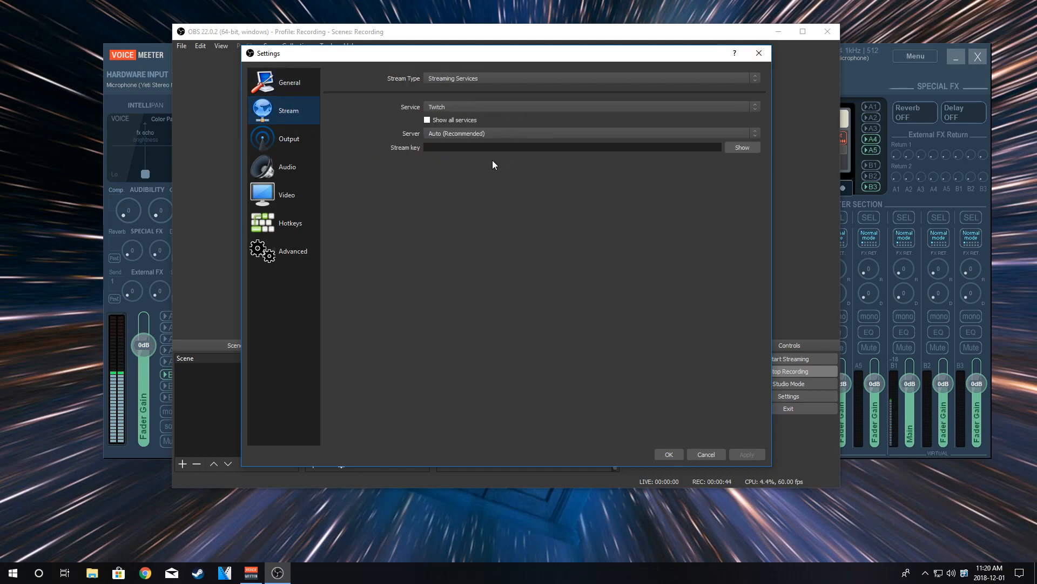
pyautogui.click(759, 54)
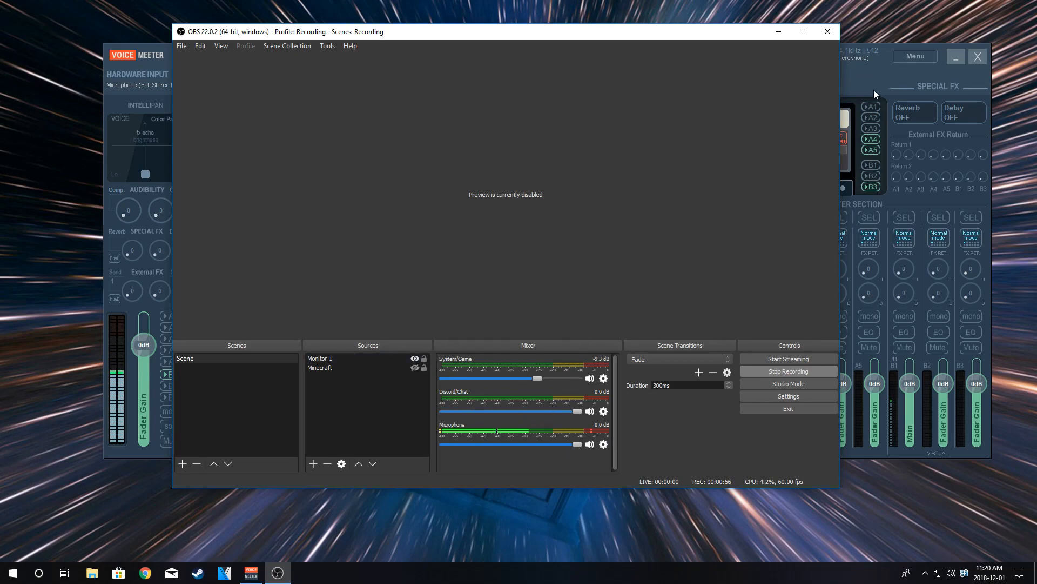
# Bring Voicemeeter Potato to the front, reopen Discord from the background and move its window fully onto this monitor.
pyautogui.click(874, 71)
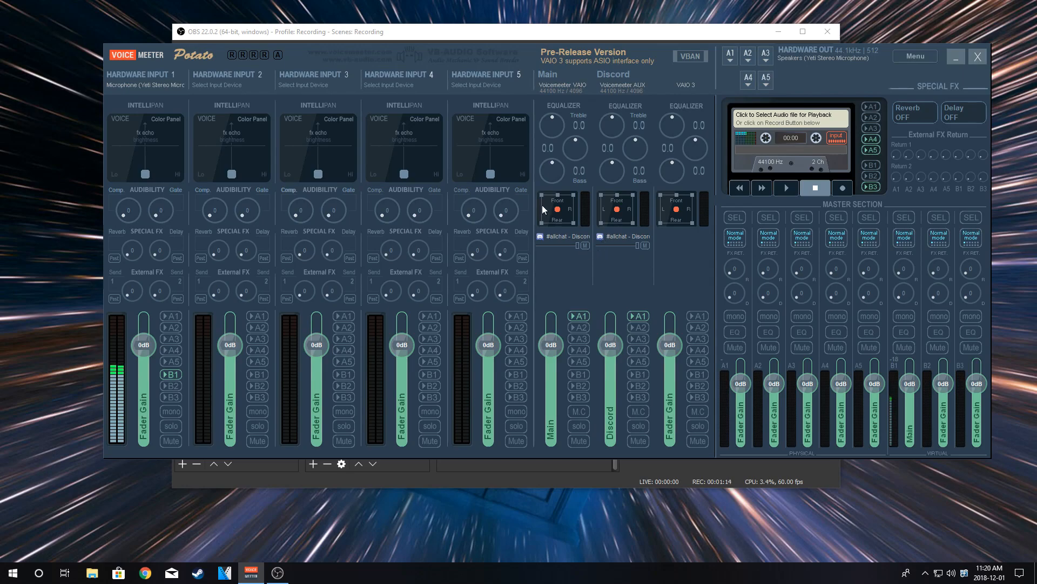
pyautogui.click(925, 573)
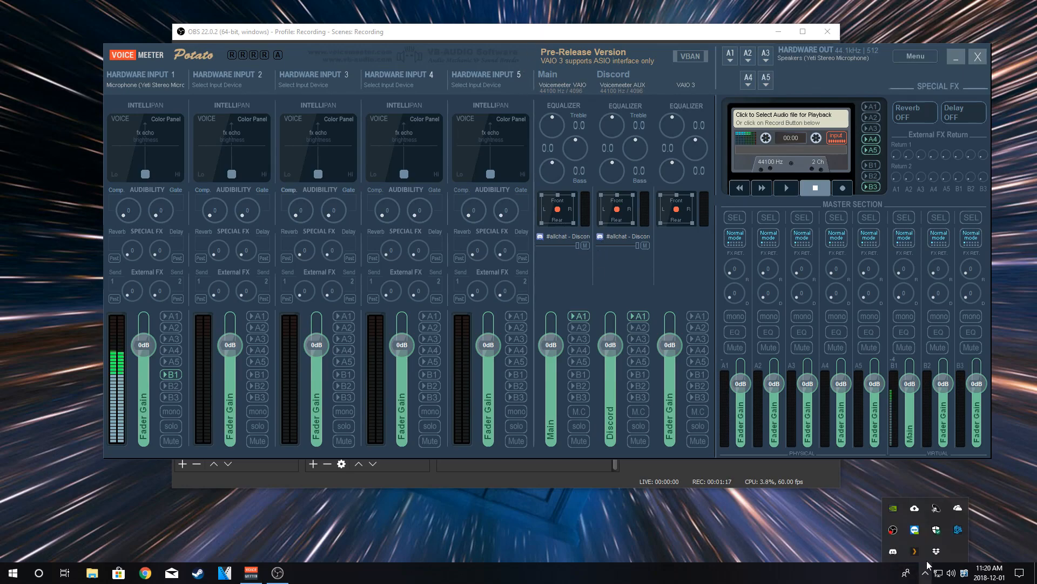
pyautogui.click(892, 551)
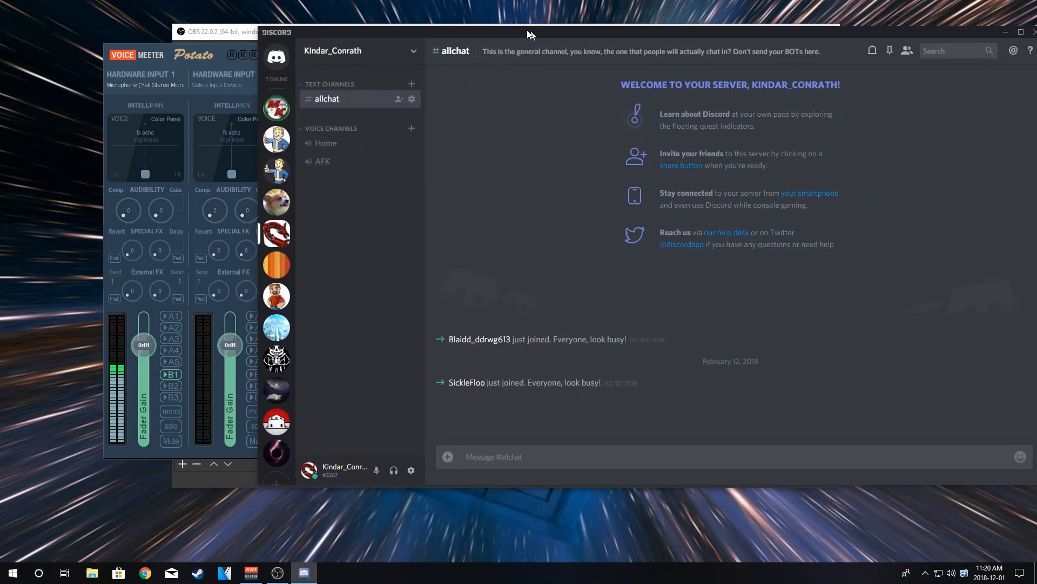
pyautogui.moveTo(527, 30); pyautogui.dragTo(394, 28)
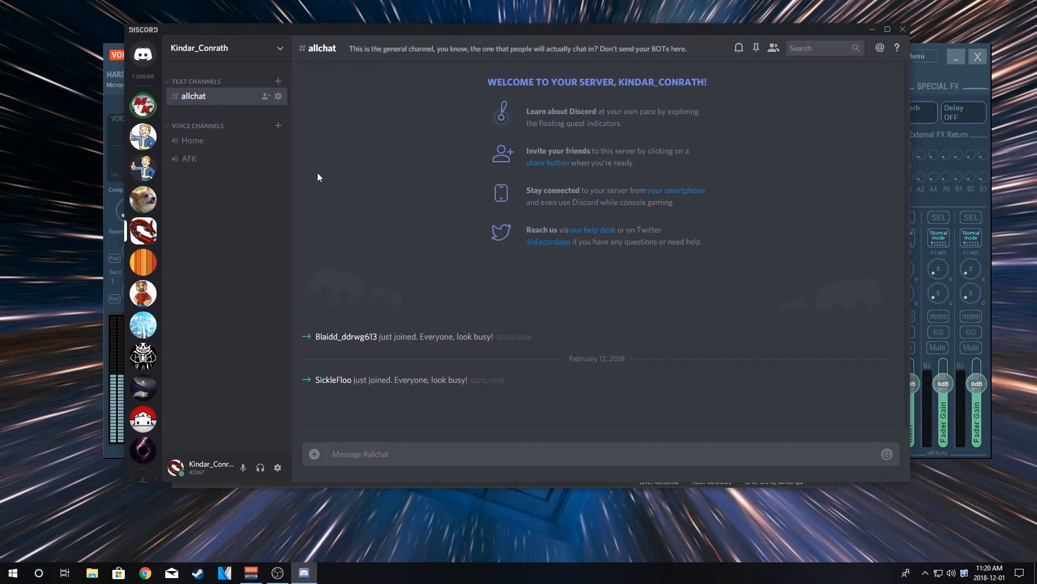
# Open Discord's Voice & Video settings and examine the available output devices without changing the selection.
pyautogui.click(278, 468)
pyautogui.click(309, 254)
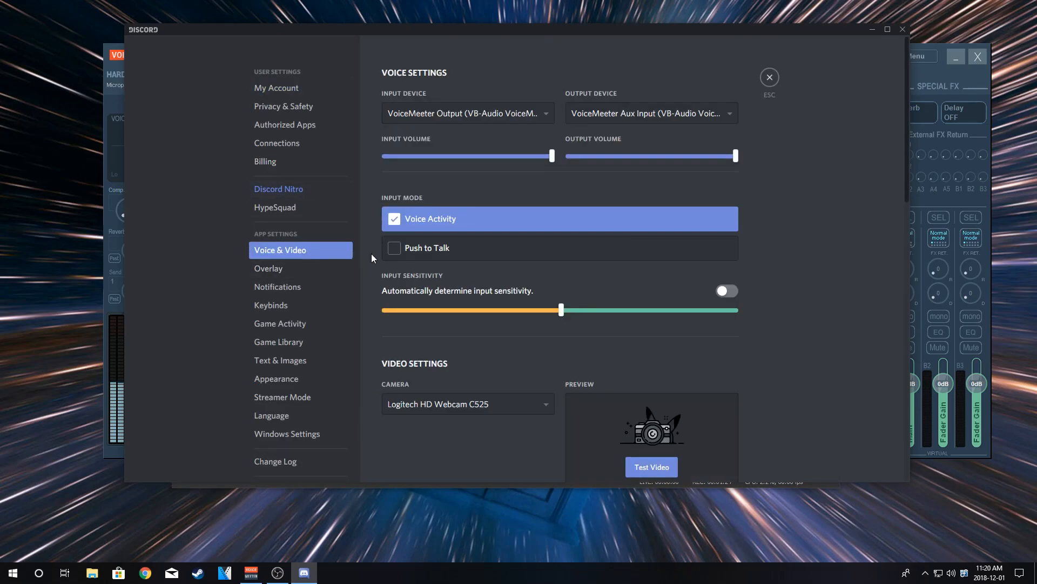
pyautogui.click(637, 114)
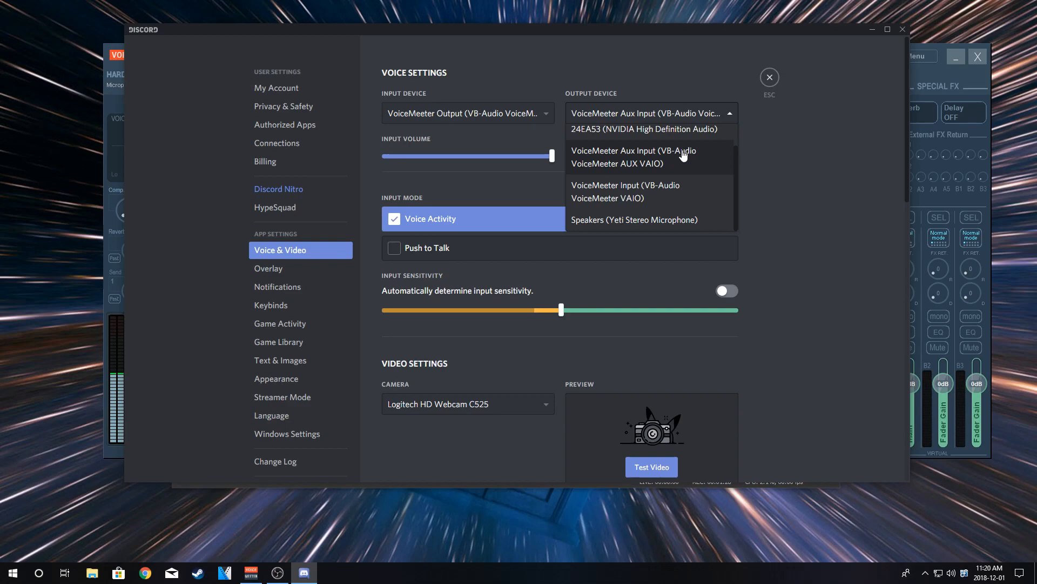
pyautogui.click(831, 144)
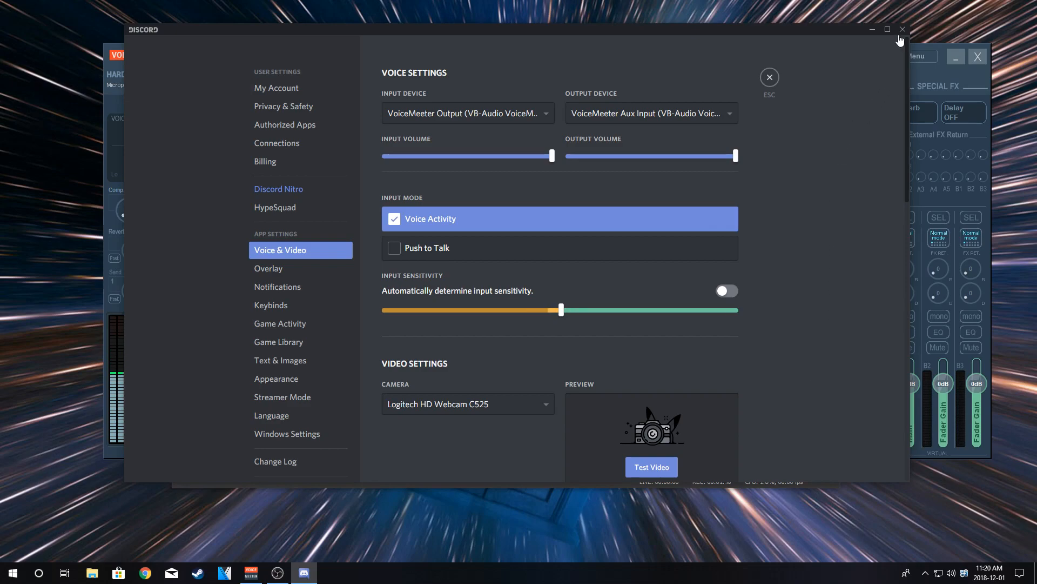
# Open the Windows app volume and device preferences and examine the output devices offered for #allchat - Discord.
pyautogui.rightClick(951, 572)
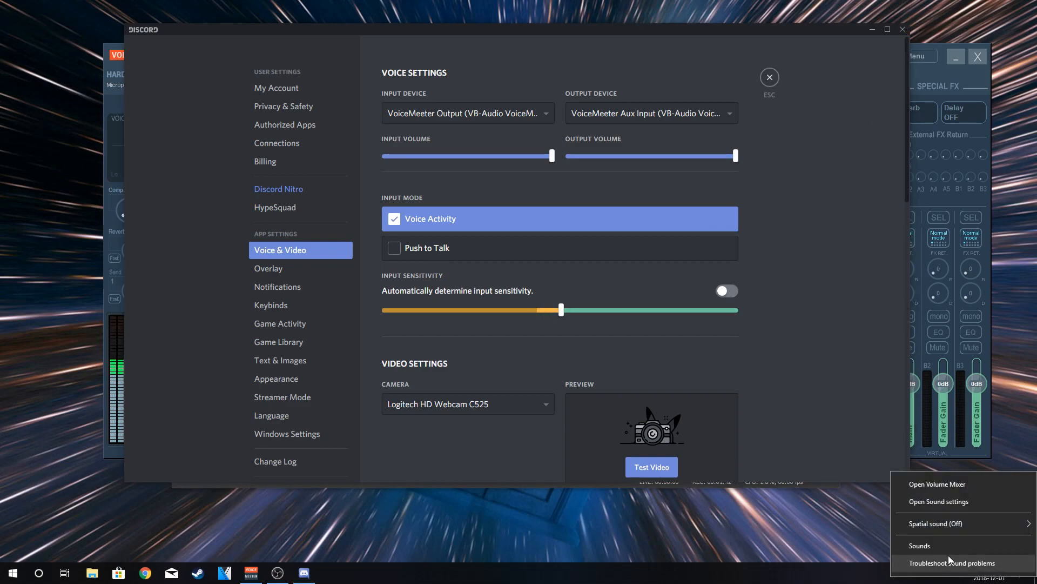
pyautogui.click(951, 503)
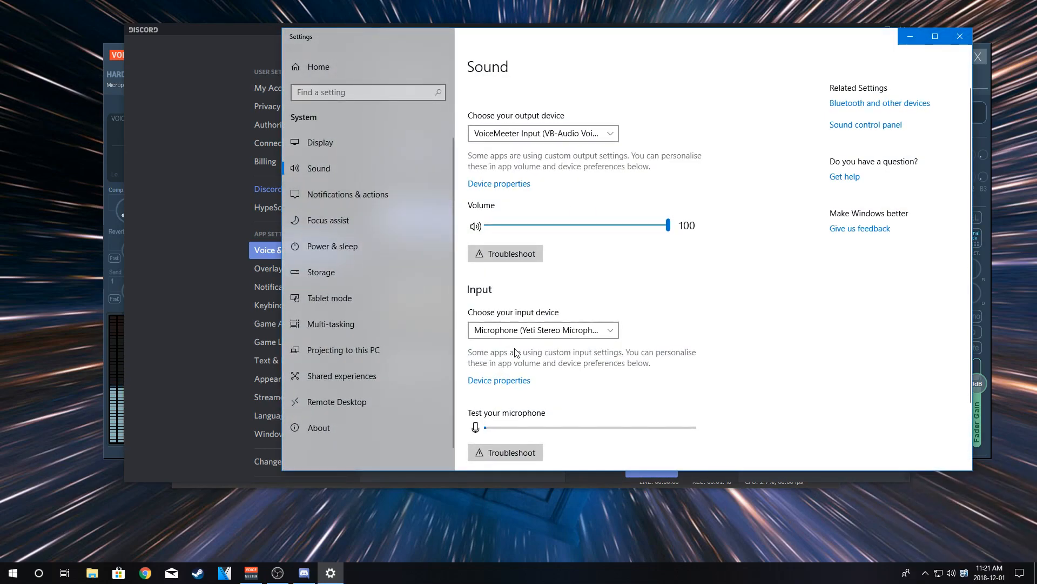
pyautogui.scroll(-2, 588, 383)
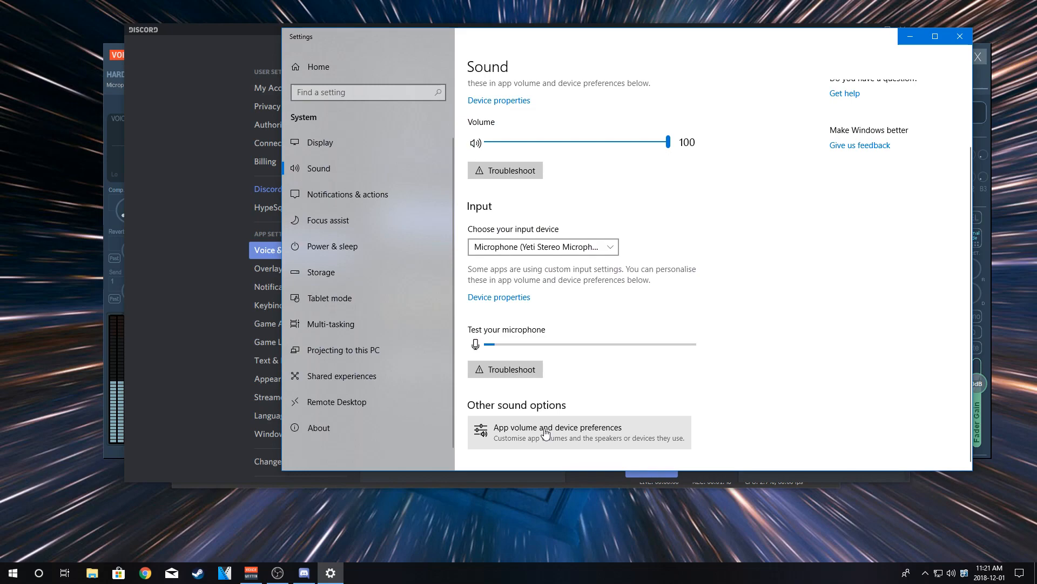
pyautogui.click(546, 446)
pyautogui.scroll(-1, 546, 211)
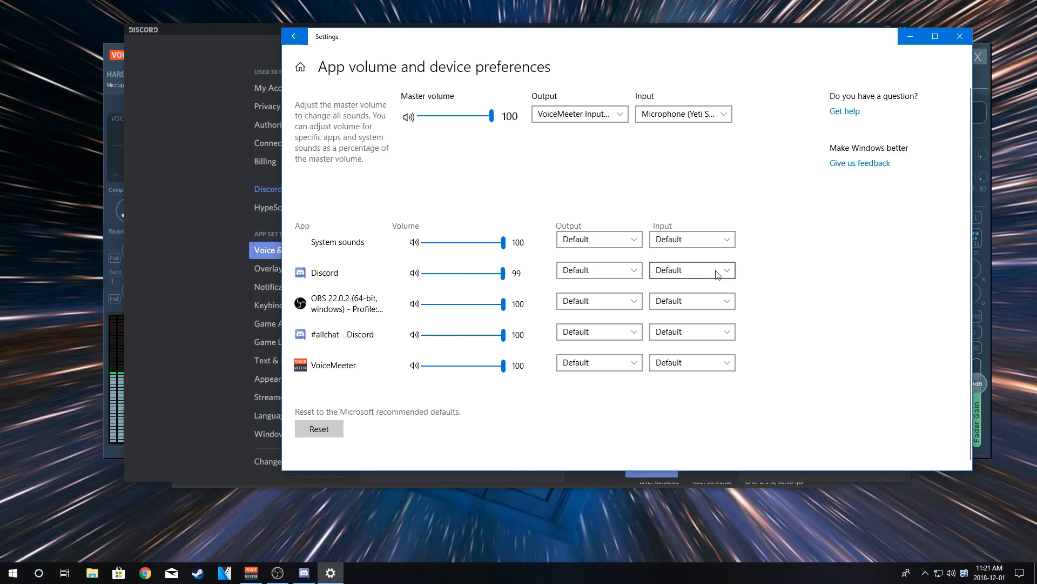
pyautogui.moveTo(624, 45); pyautogui.dragTo(552, 89)
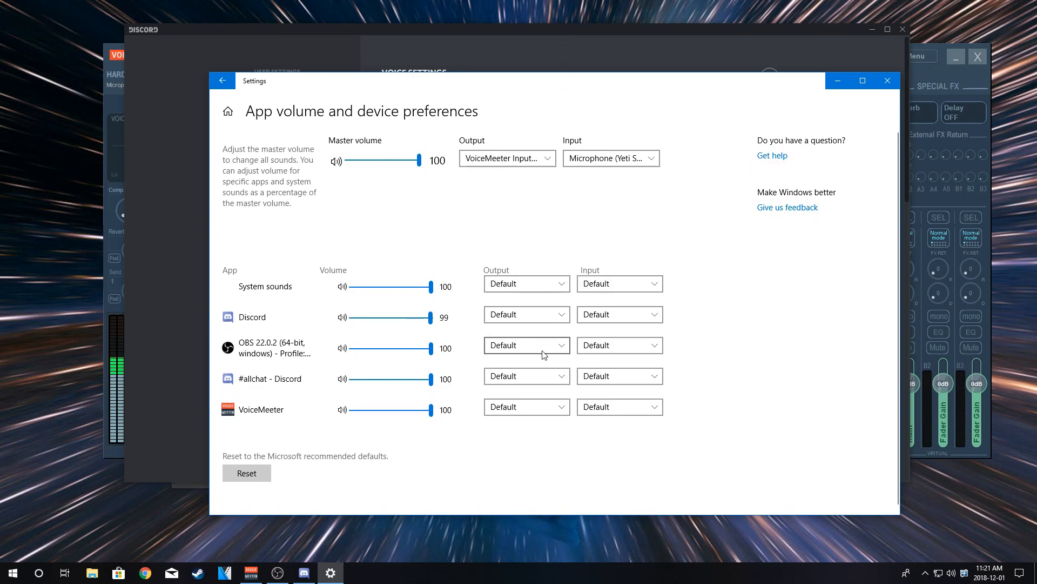
pyautogui.click(539, 379)
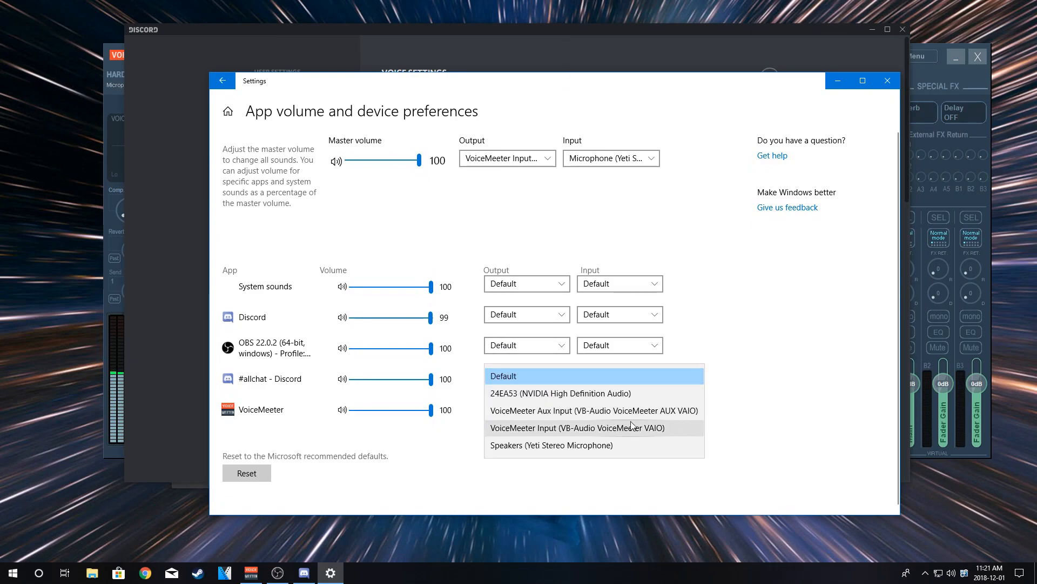
pyautogui.click(794, 391)
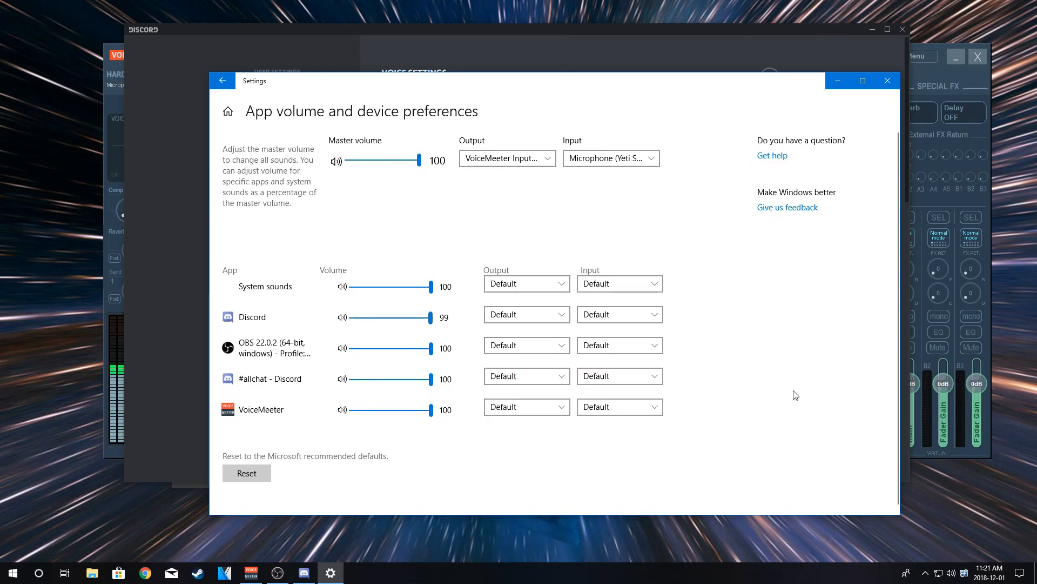
# Examine the input devices offered for #allchat - Discord, close the Windows and Discord settings, and bring Voicemeeter Potato to the front.
pyautogui.click(640, 374)
pyautogui.click(829, 335)
pyautogui.click(887, 81)
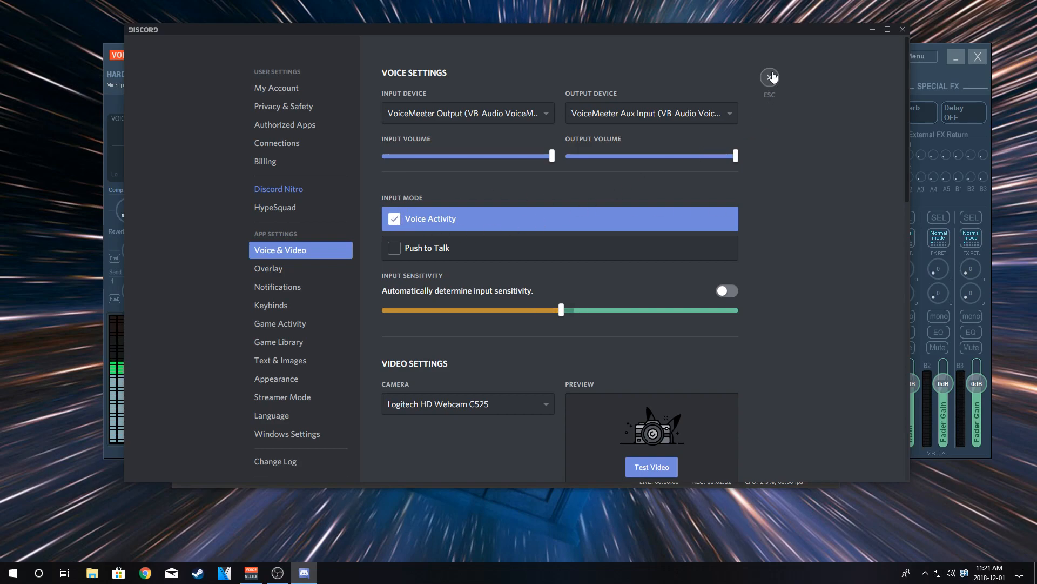
pyautogui.click(771, 77)
pyautogui.click(978, 77)
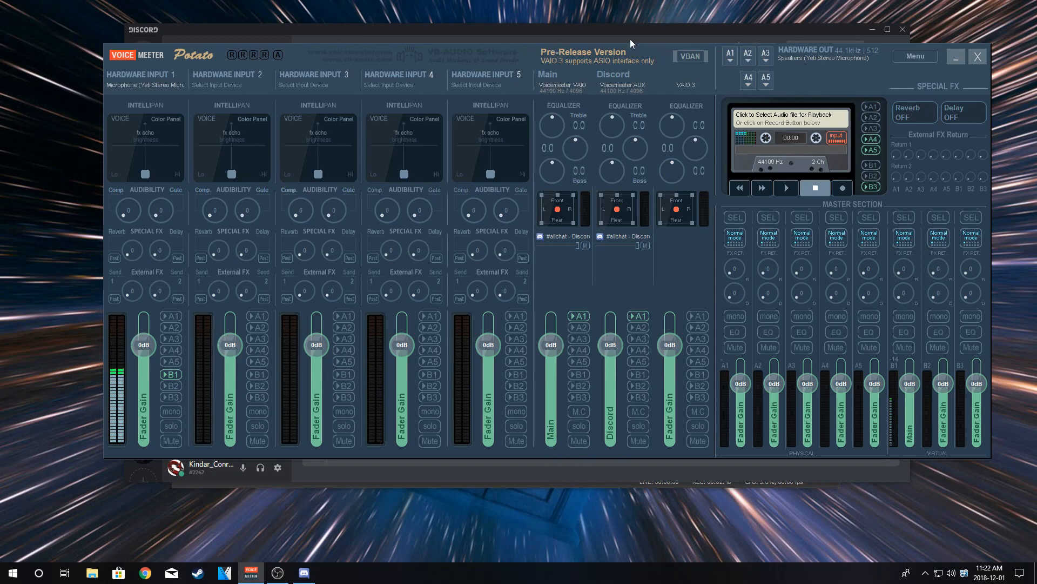
# Switch to OBS, open its settings and close them without changes, and return to Voicemeeter Potato.
pyautogui.click(634, 476)
pyautogui.click(623, 484)
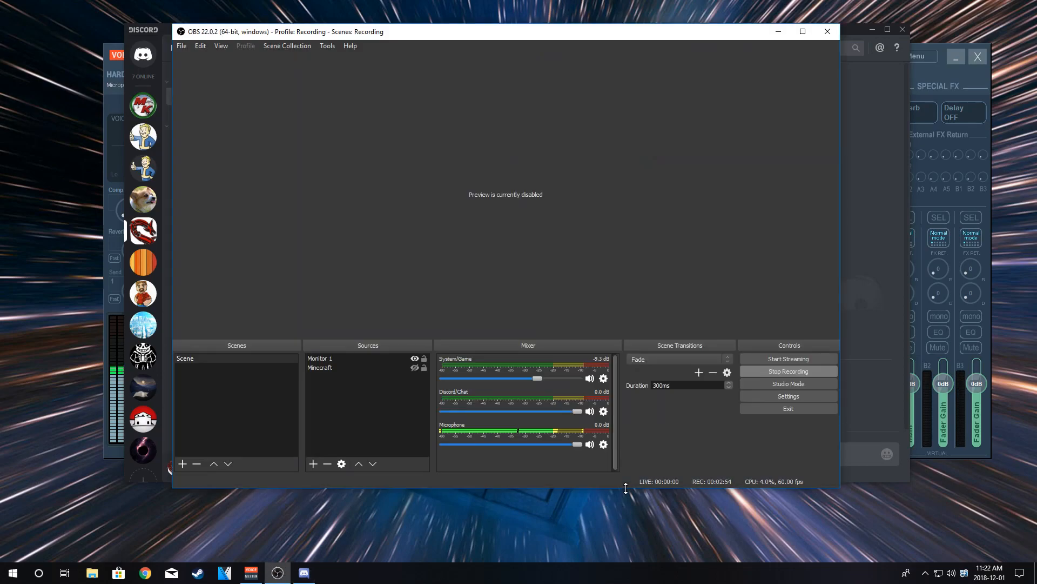
pyautogui.click(750, 397)
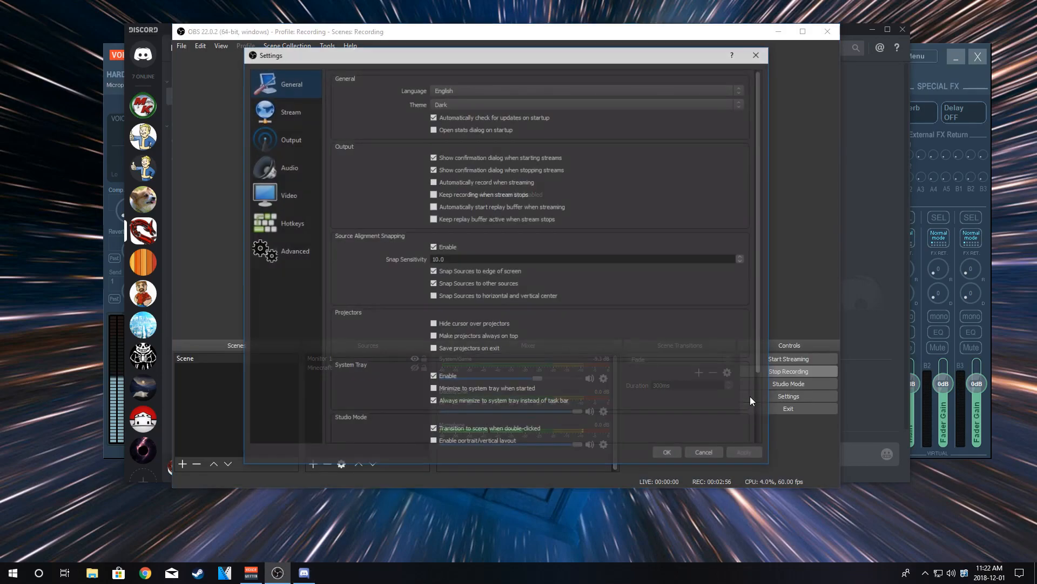
pyautogui.click(693, 453)
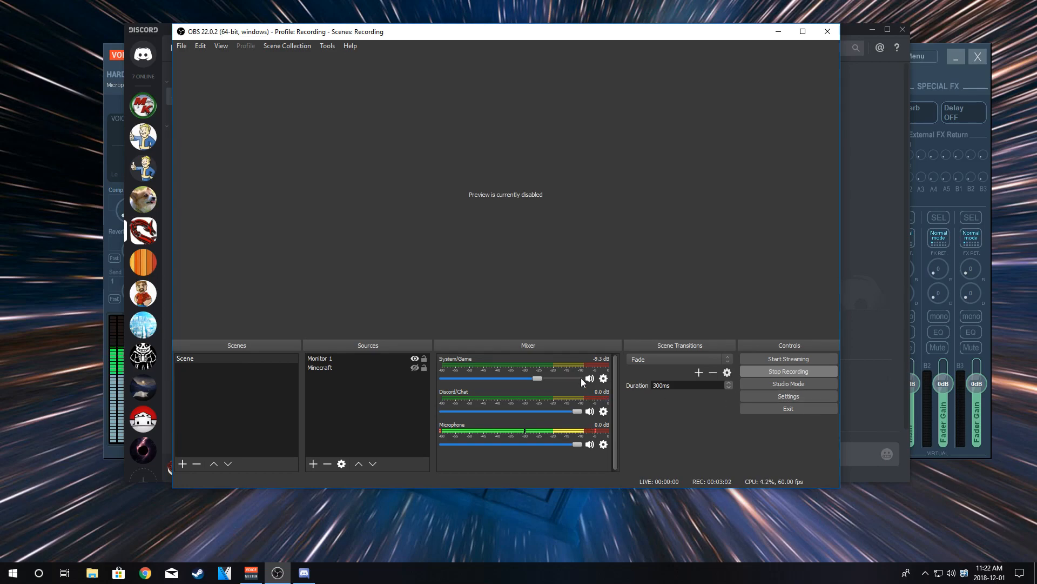
pyautogui.click(945, 204)
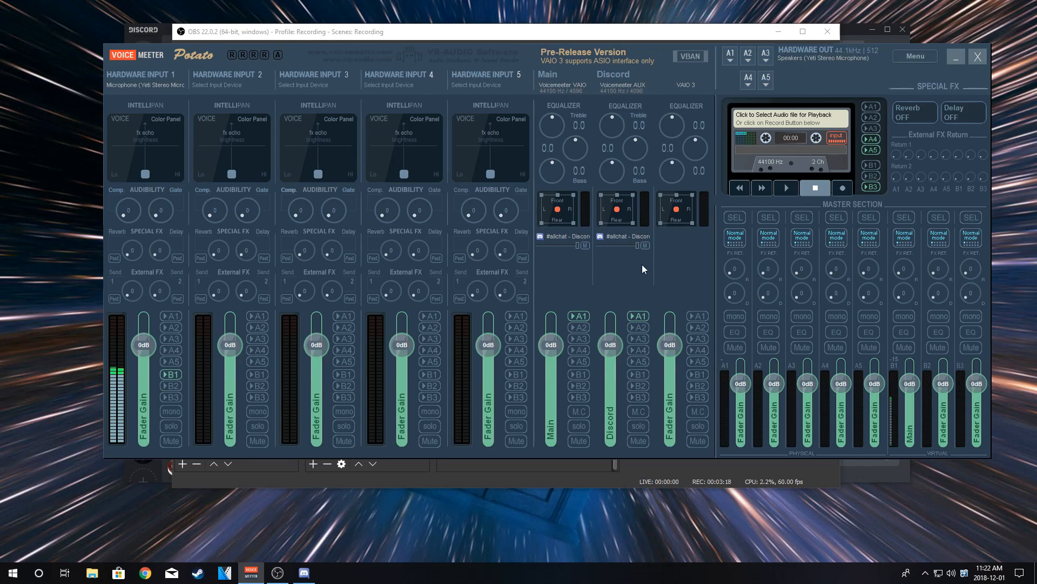
# Open the VB-CABLE Virtual Audio Device page on the VB-Audio website in Chrome, and close the browser.
pyautogui.click(145, 572)
pyautogui.click(1021, 9)
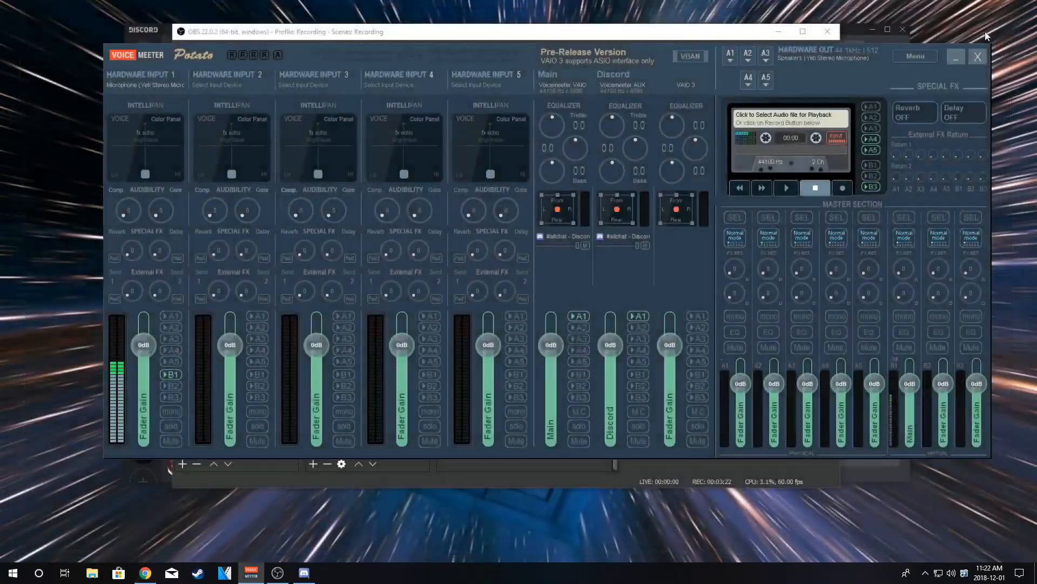
pyautogui.click(145, 572)
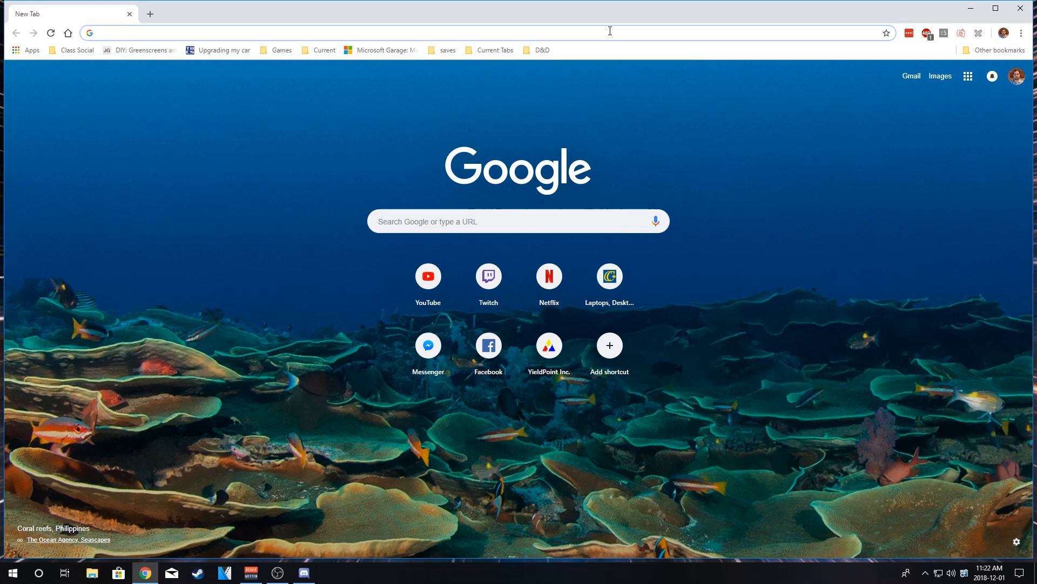
pyautogui.write('vb')
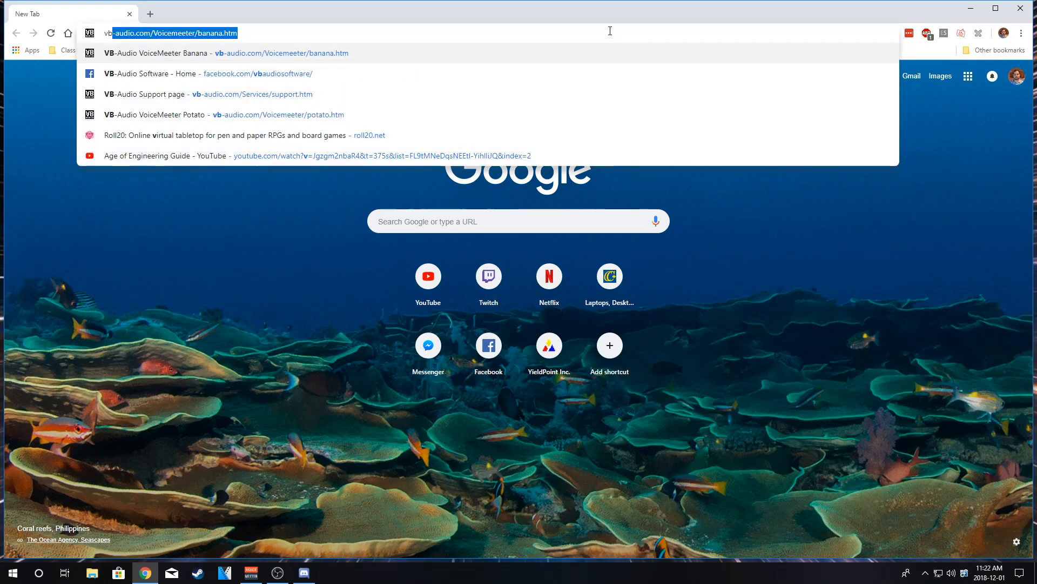
pyautogui.press('Return')
pyautogui.click(359, 154)
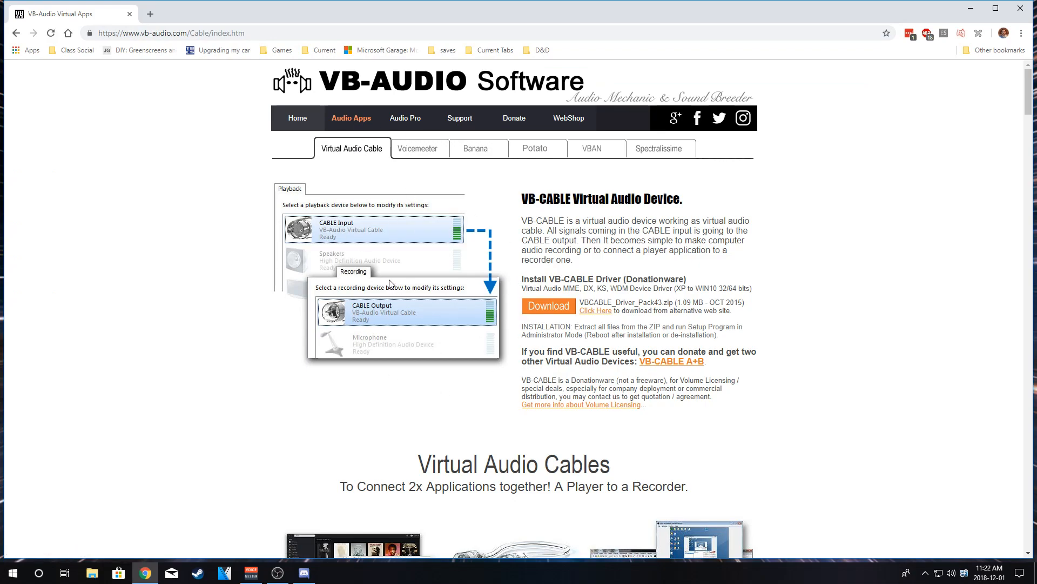
pyautogui.click(1020, 8)
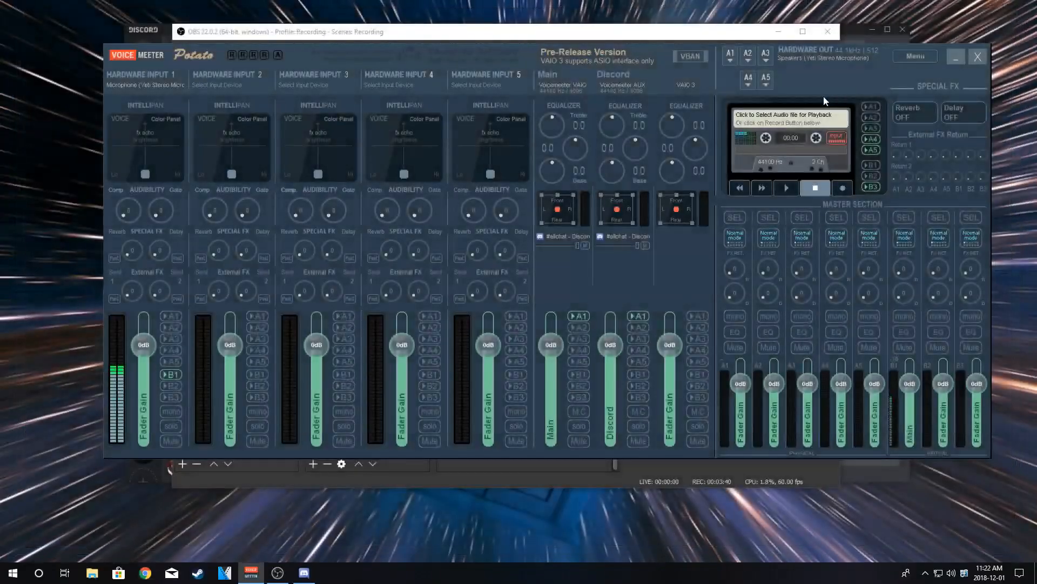
# Examine the hardware output devices offered for A2 and A3 without selecting any.
pyautogui.click(767, 59)
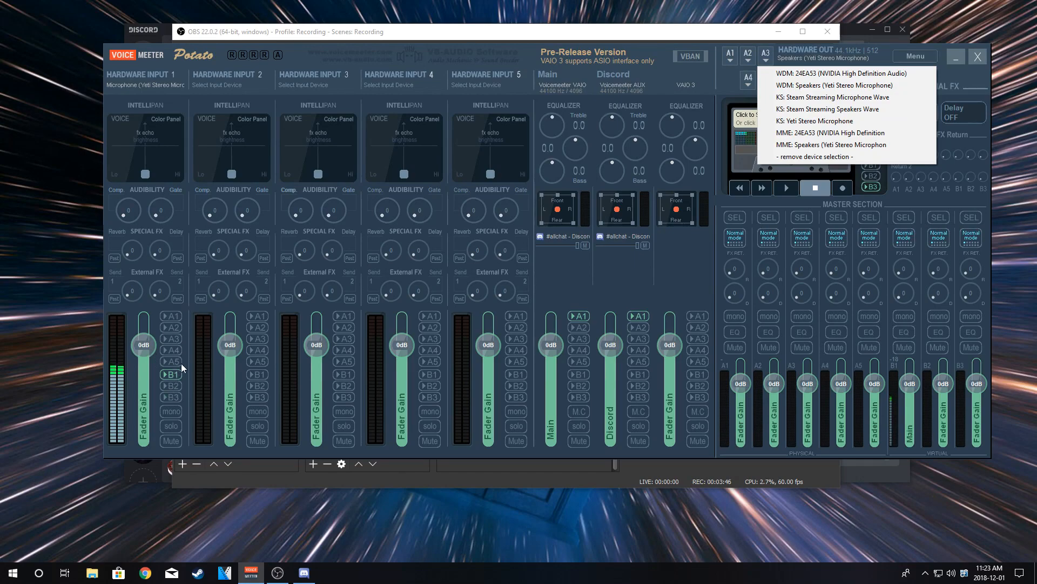
pyautogui.click(750, 54)
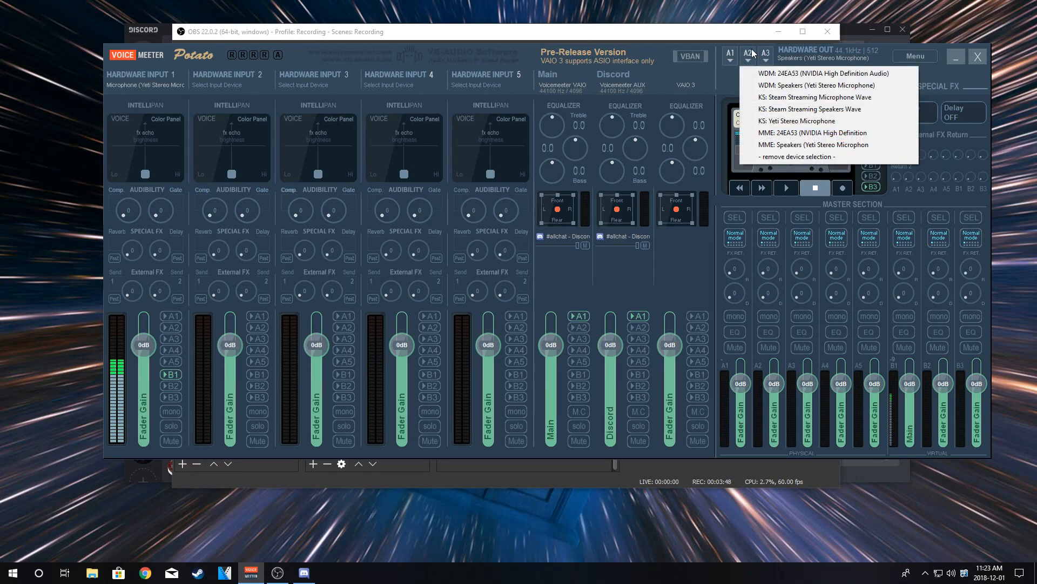
pyautogui.click(768, 54)
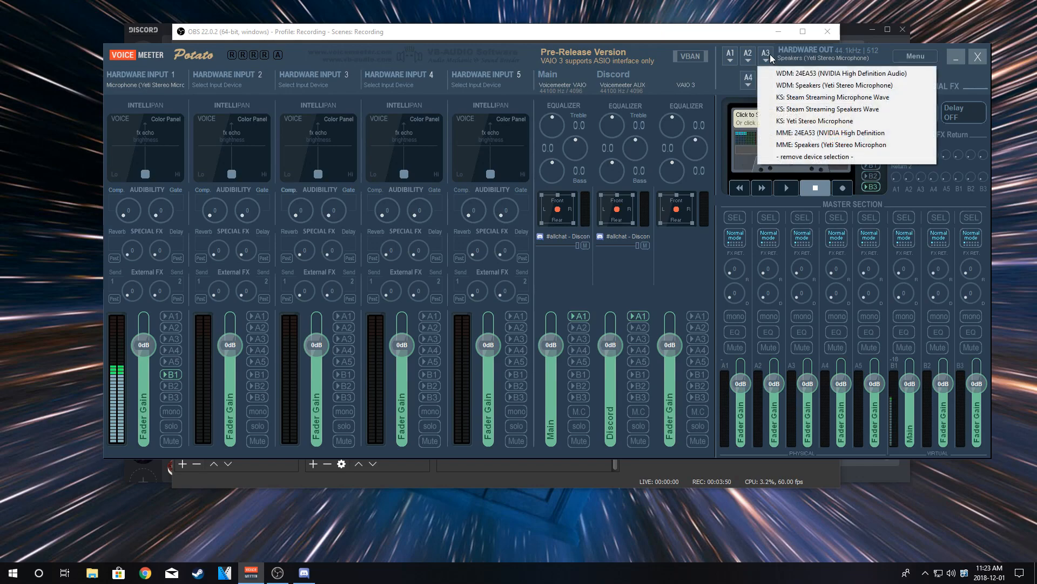
pyautogui.click(798, 56)
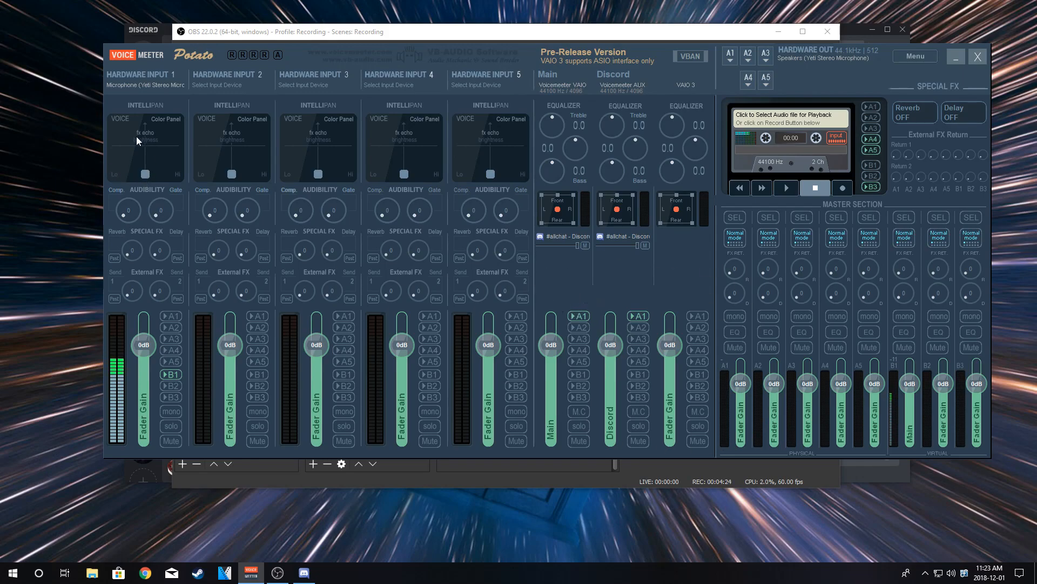
# Shift the IntelliPan voice control of Hardware Input 1 toward the Lo side and slightly upward.
pyautogui.click(132, 160)
pyautogui.moveTo(127, 159); pyautogui.dragTo(128, 160)
pyautogui.click(813, 478)
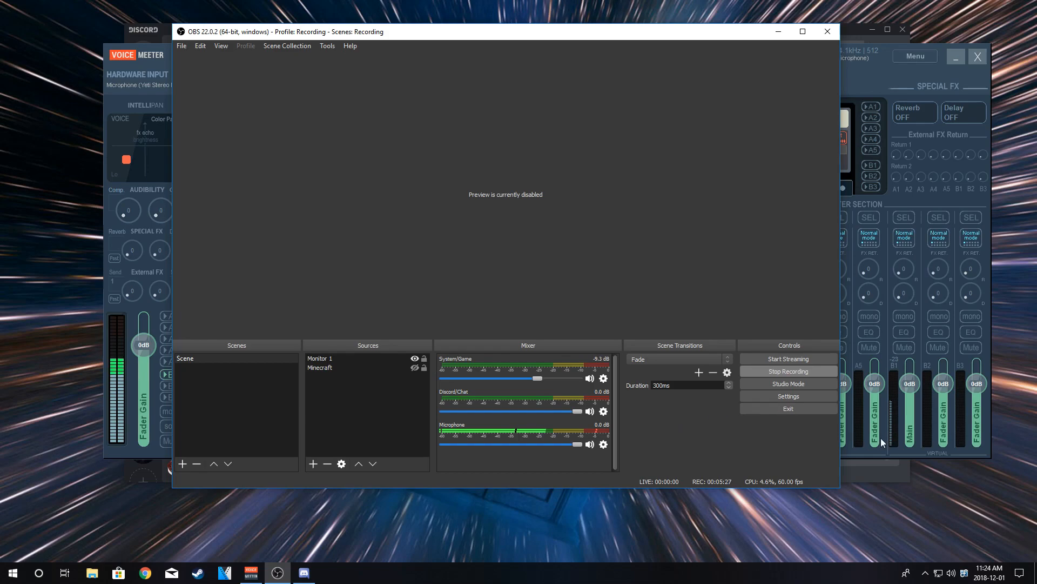
pyautogui.click(899, 478)
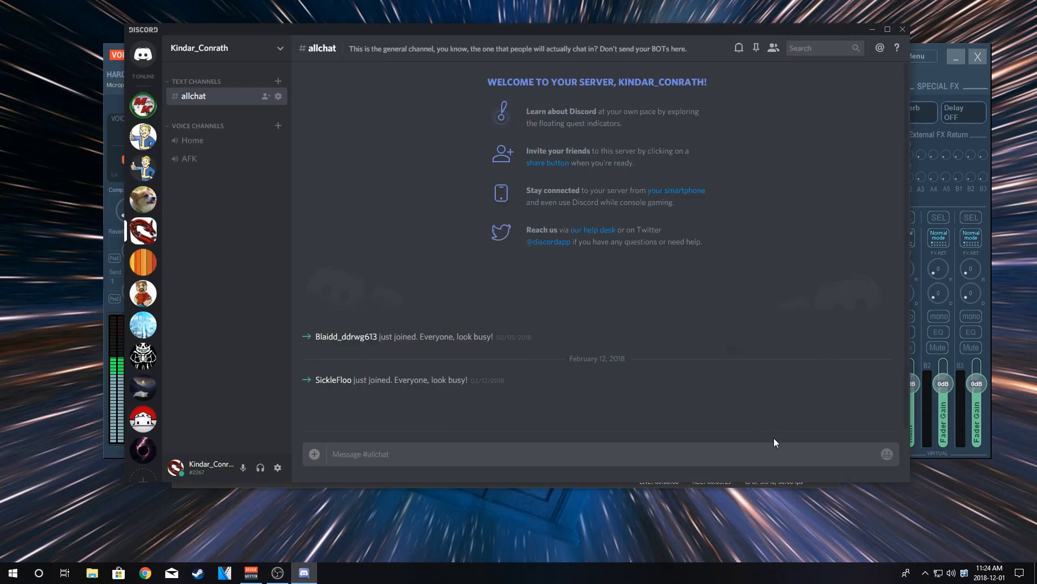
pyautogui.click(601, 485)
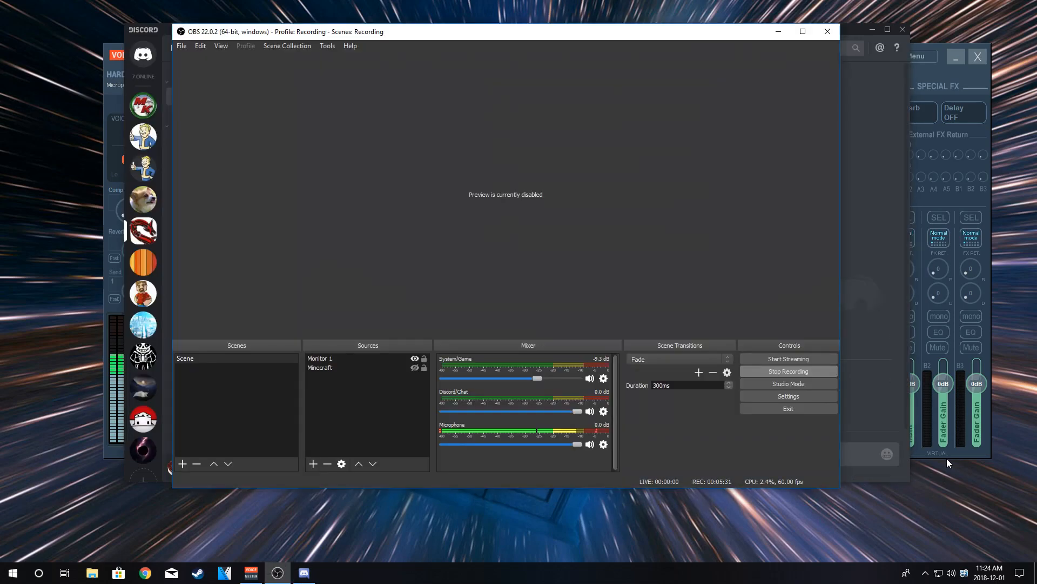
pyautogui.click(946, 458)
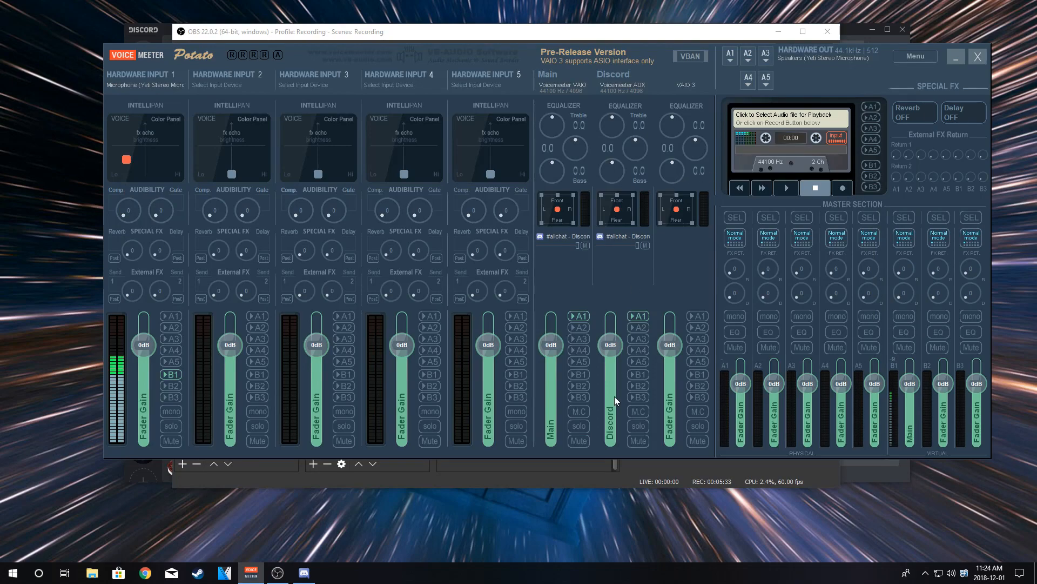
# Examine the devices offered for Hardware Input 1 without changing the selection, show Discord briefly, and return to Voicemeeter Potato.
pyautogui.click(124, 83)
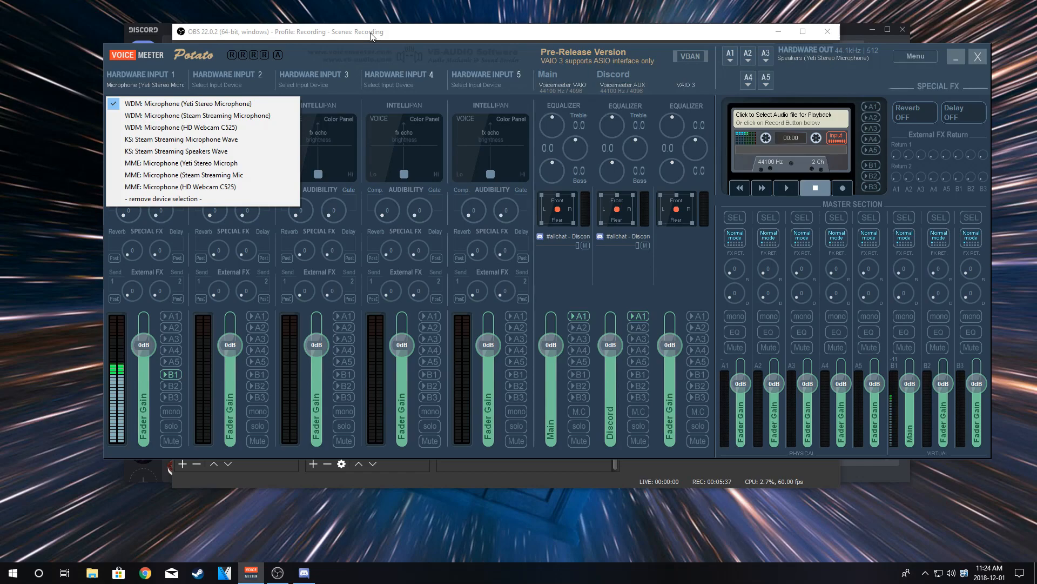
pyautogui.click(187, 25)
pyautogui.click(144, 31)
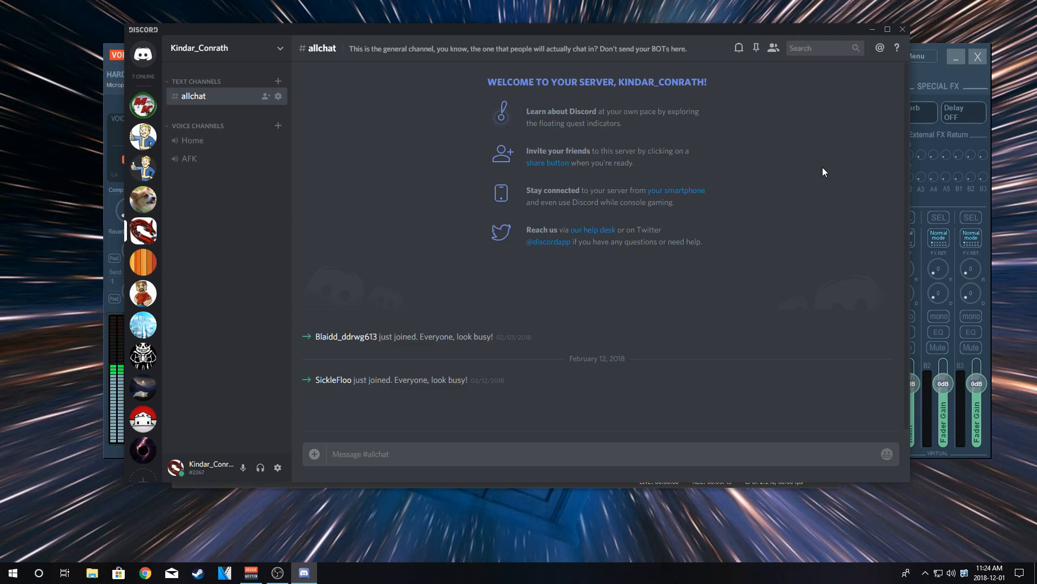
pyautogui.click(942, 45)
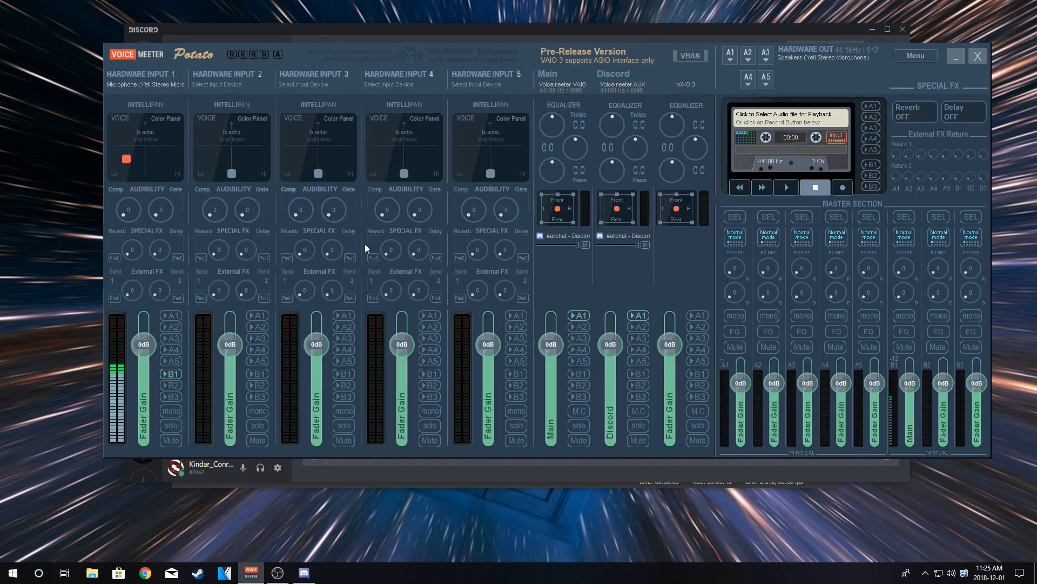